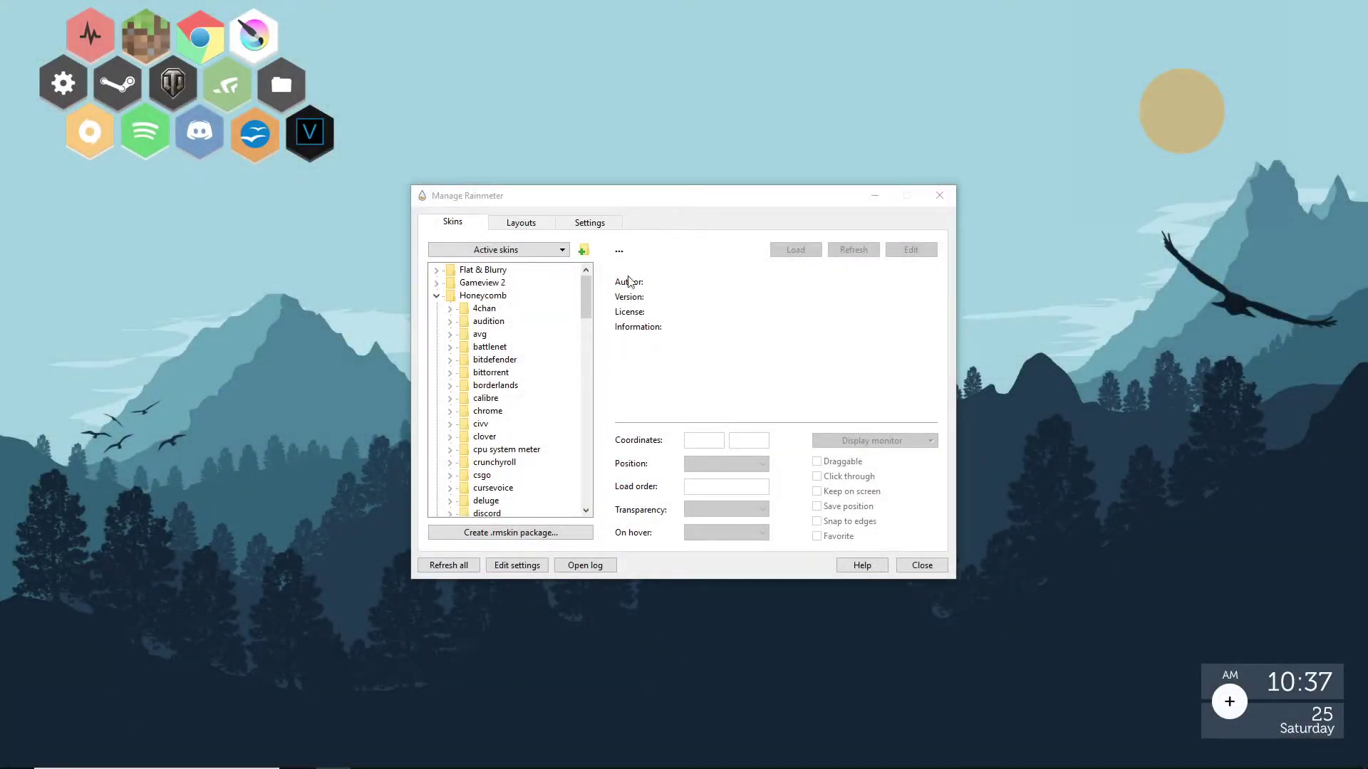
Step: Shift the Manage Rainmeter window, re-expand Honeycomb, and open the gameboy folder's context menu
{"action": "left_click", "coordinate": [503, 199]}
{"action": "left_click_drag", "start_coordinate": [503, 198], "coordinate": [533, 198]}
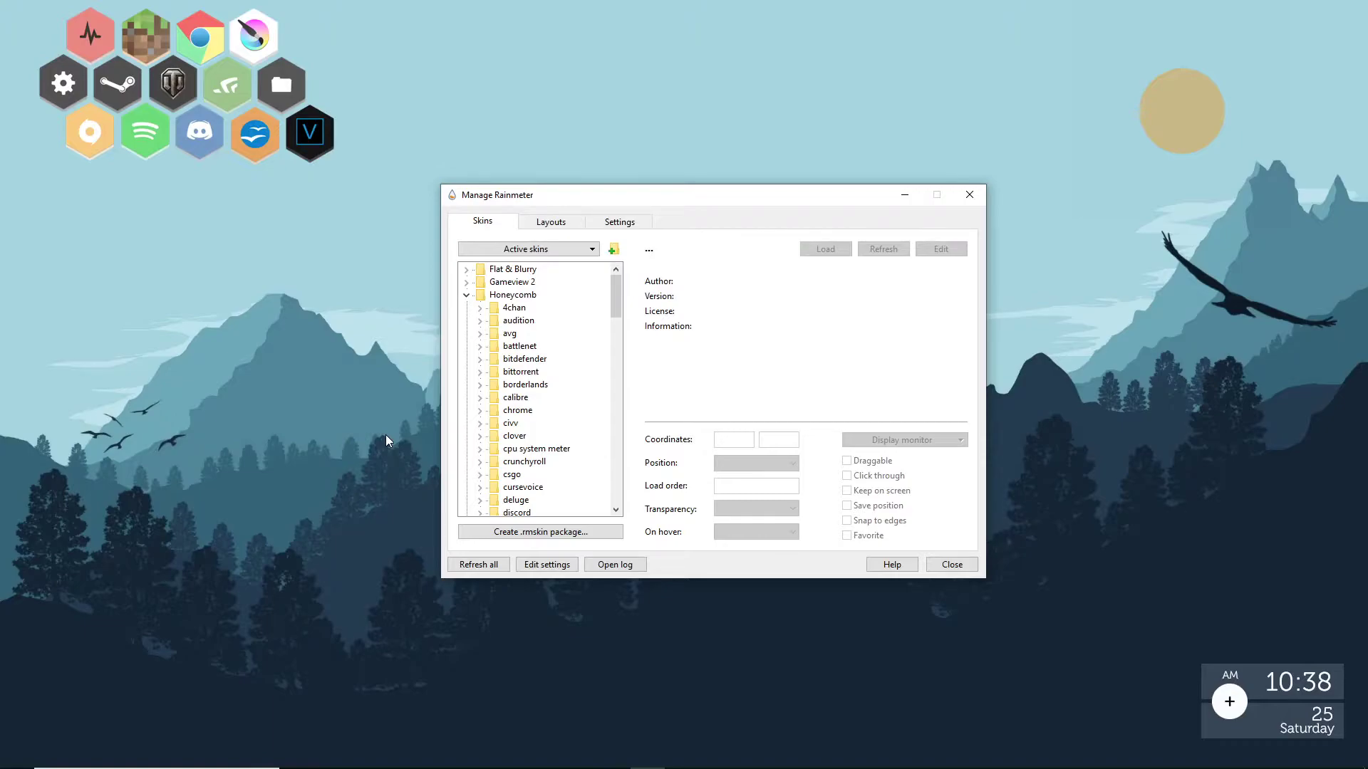
{"action": "key", "text": "Left"}
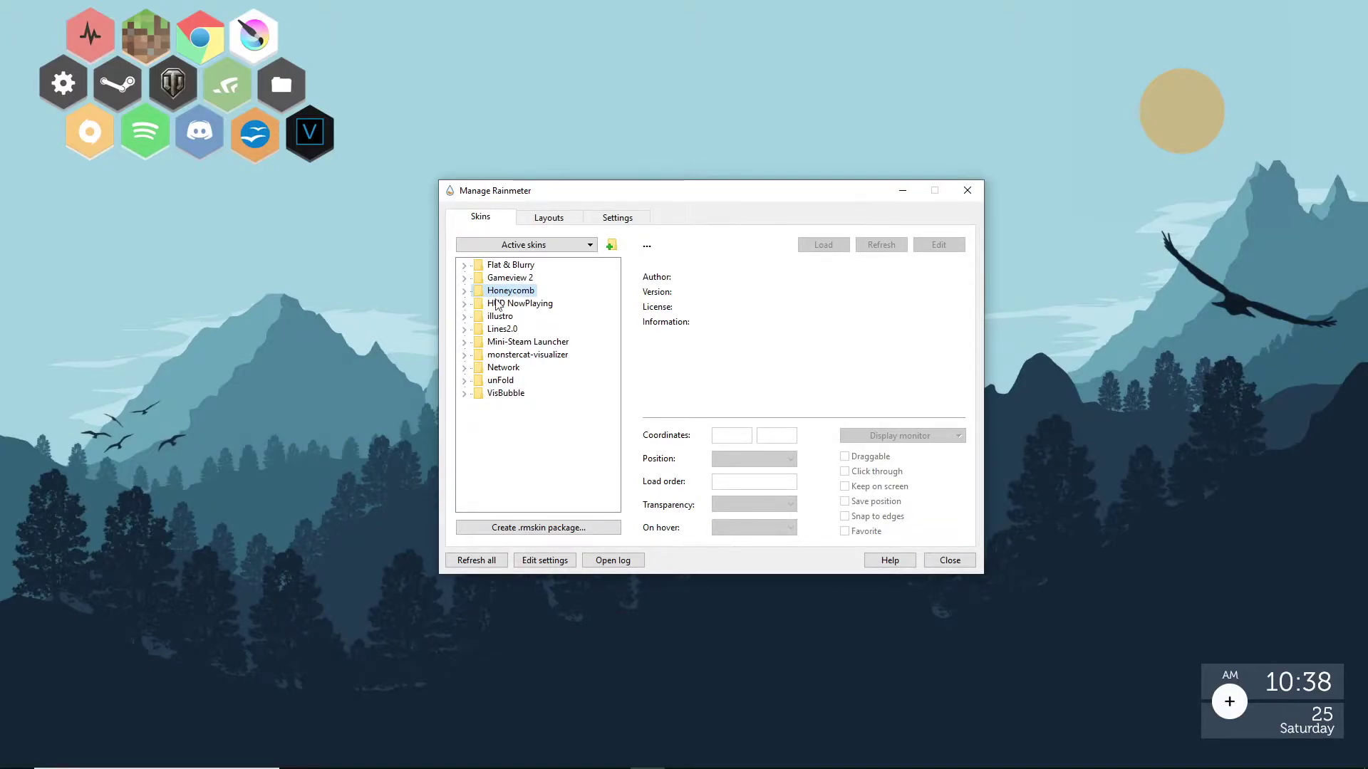
{"action": "double_click", "coordinate": [510, 290]}
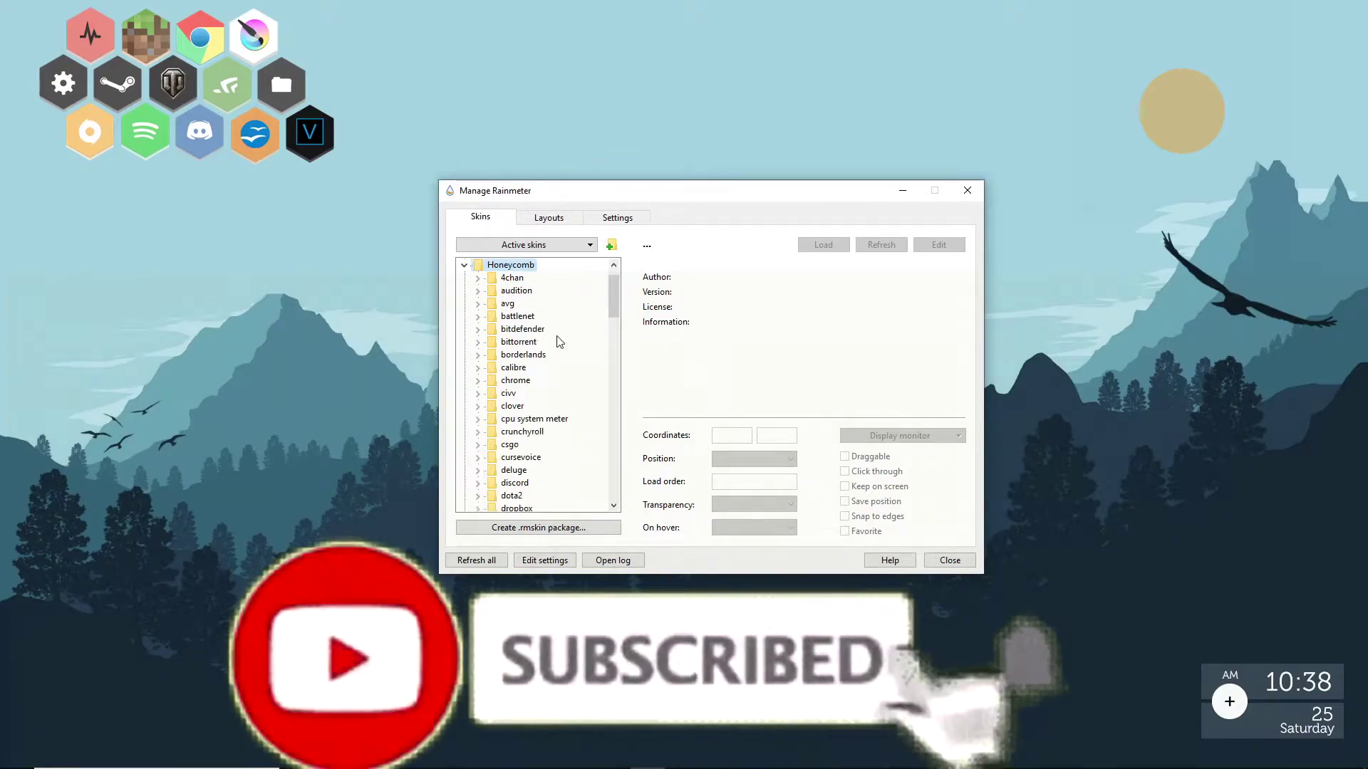
{"action": "scroll", "coordinate": [527, 329], "scroll_direction": "down", "scroll_amount": 8}
{"action": "scroll", "coordinate": [527, 329], "scroll_direction": "down", "scroll_amount": 13}
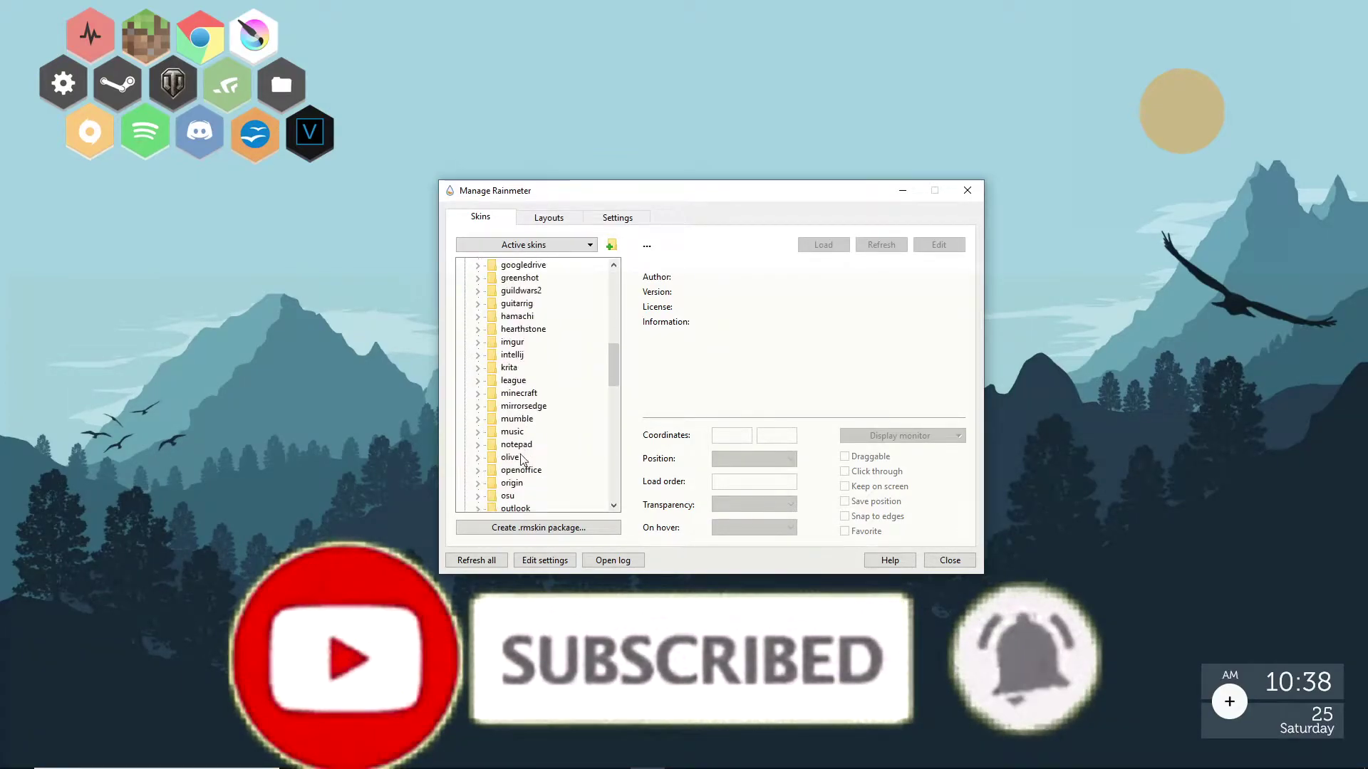
{"action": "scroll", "coordinate": [518, 464], "scroll_direction": "up", "scroll_amount": 15}
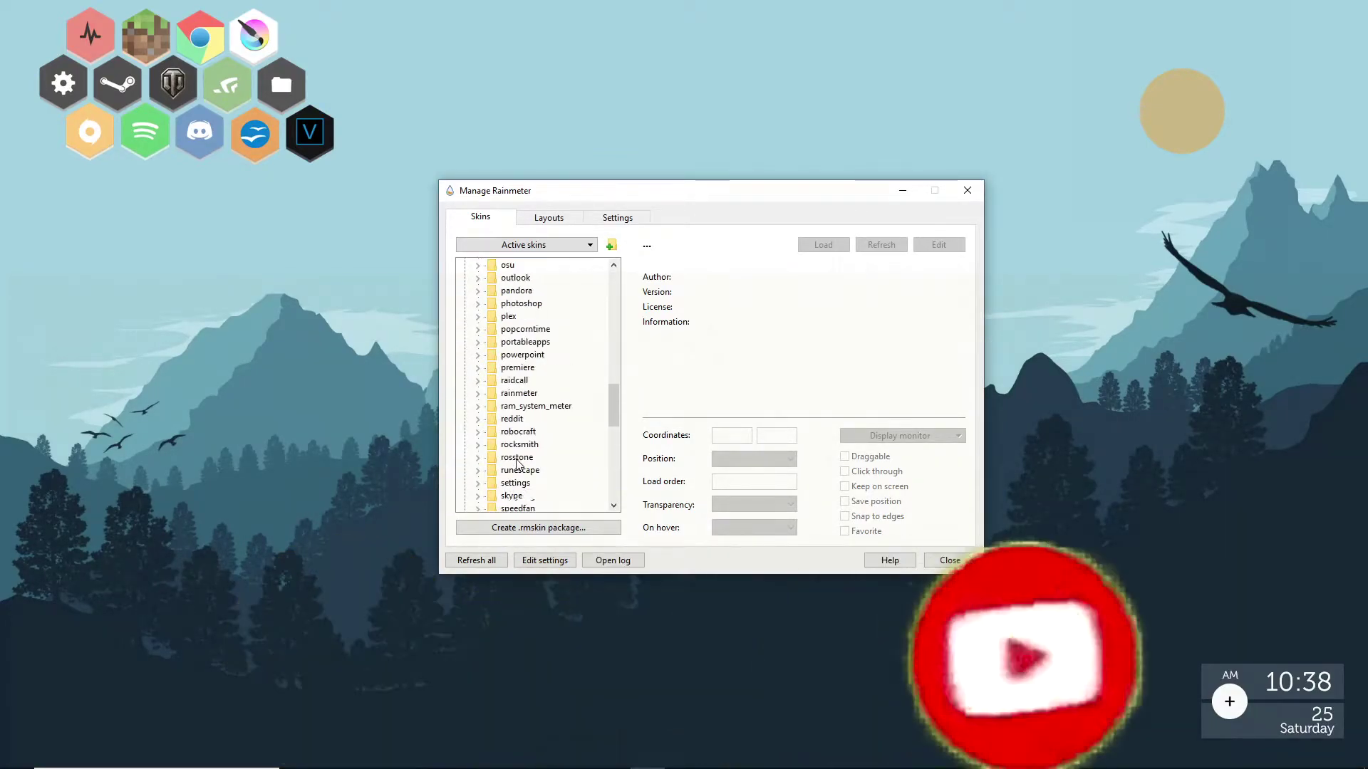
{"action": "right_click", "coordinate": [521, 393]}
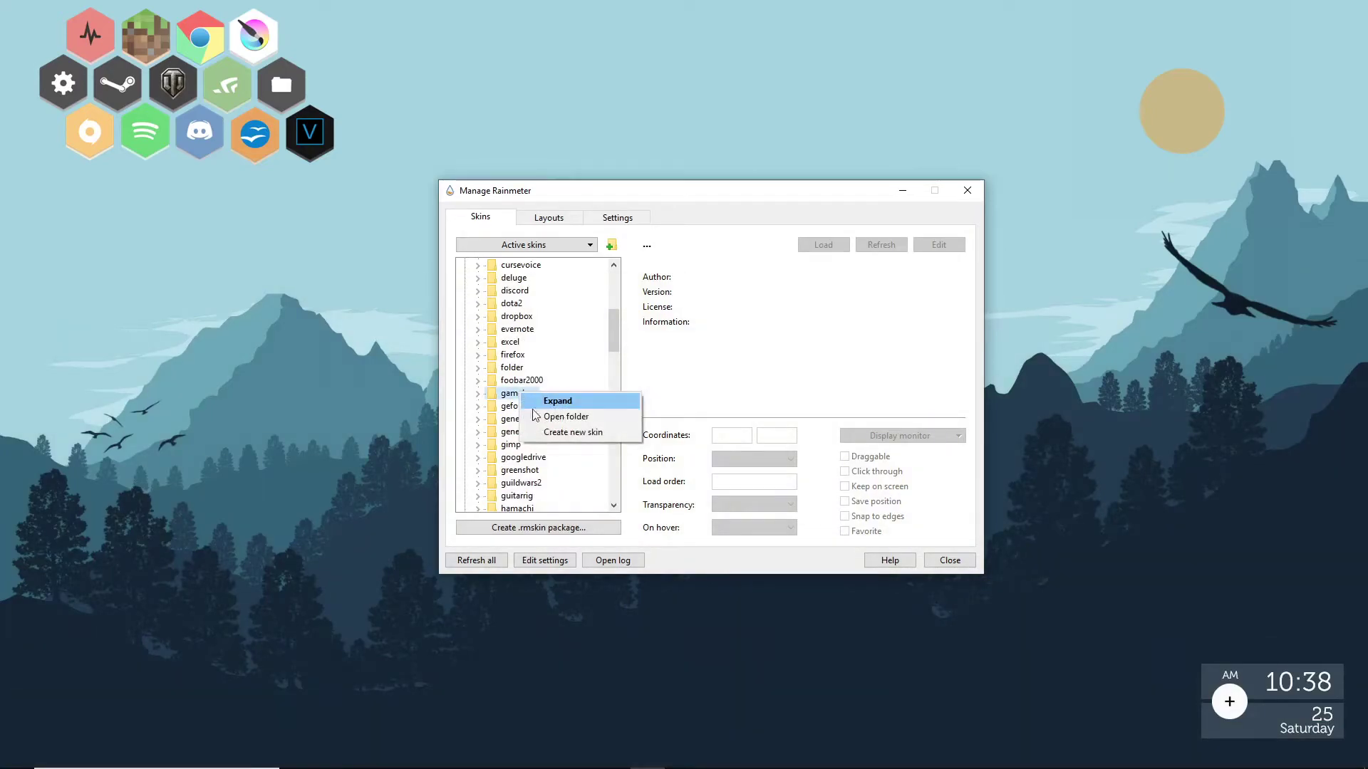
Step: Open the gameboy skin folder in a maximized Explorer window and go up to Honeycomb
{"action": "left_click", "coordinate": [577, 417]}
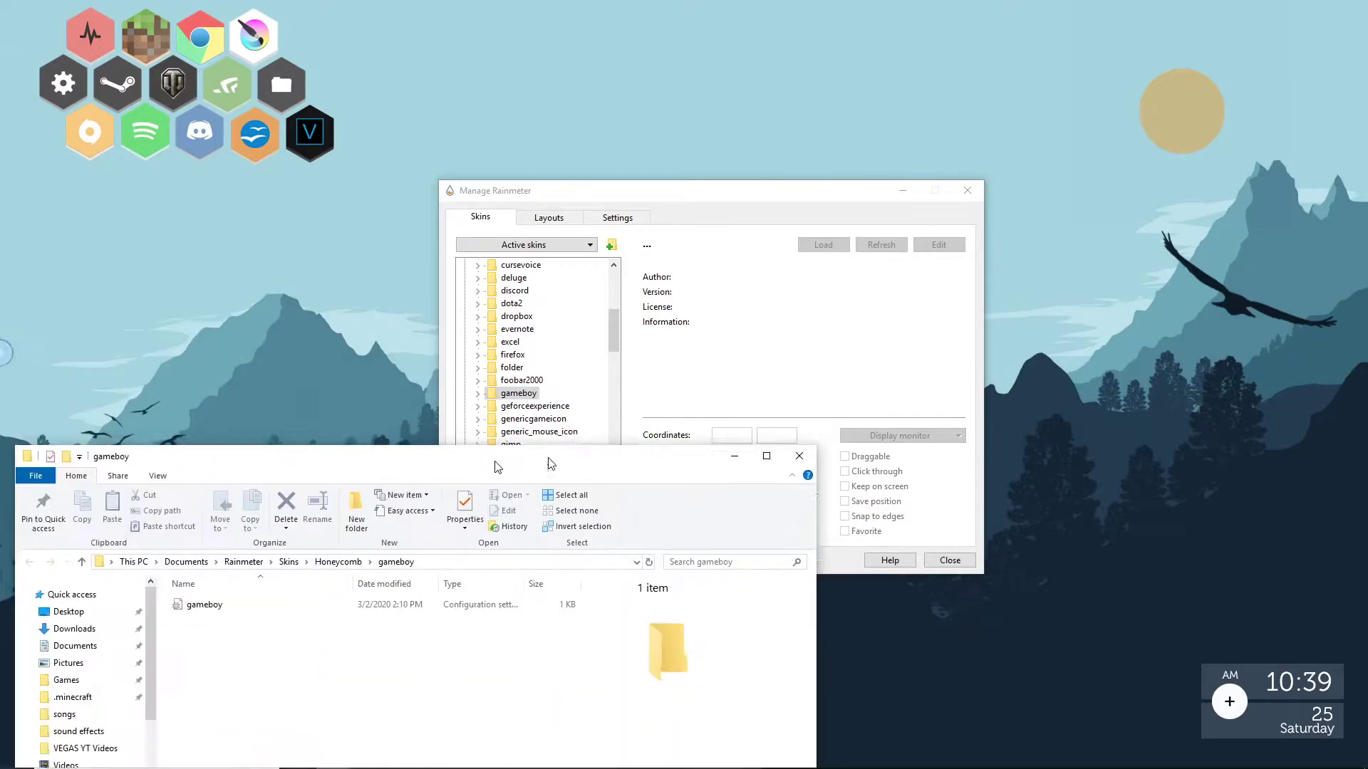
{"action": "left_click_drag", "start_coordinate": [577, 452], "coordinate": [926, 0]}
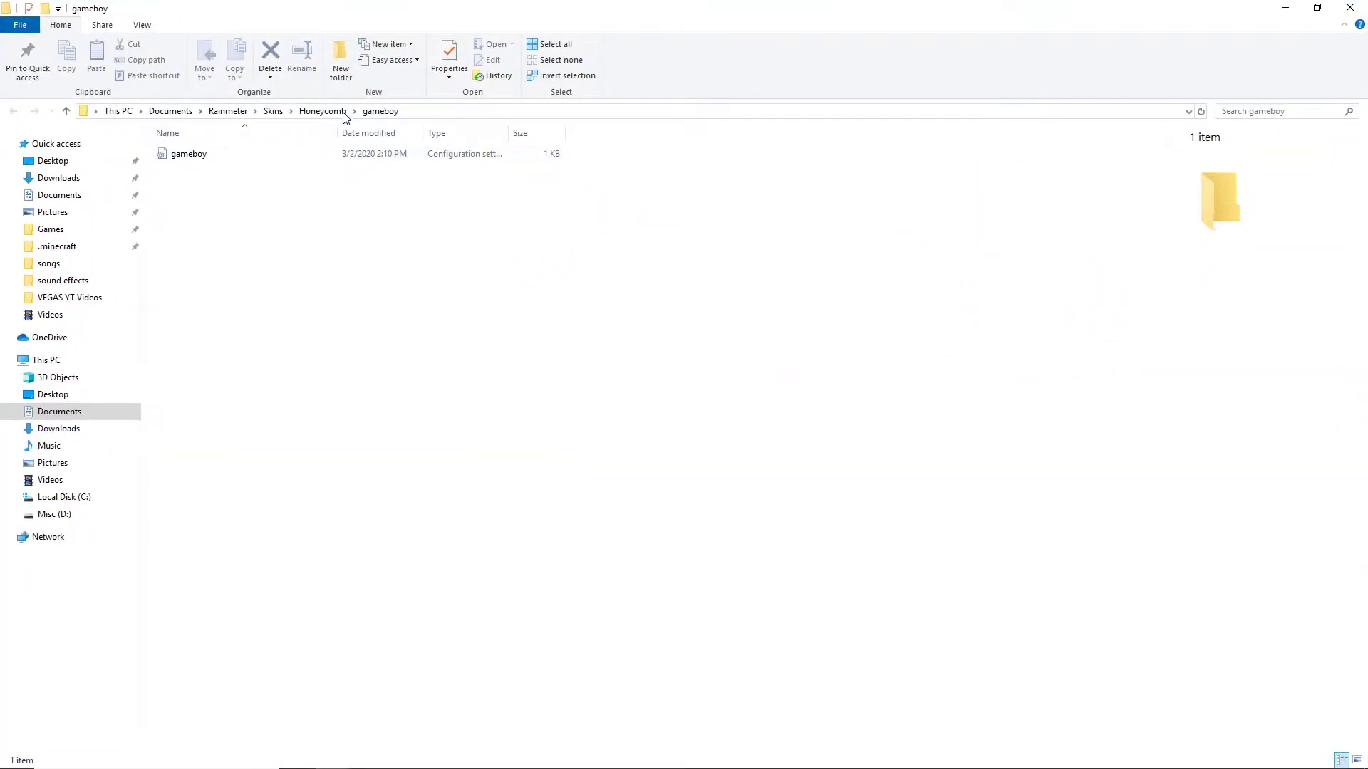
{"action": "left_click", "coordinate": [322, 111]}
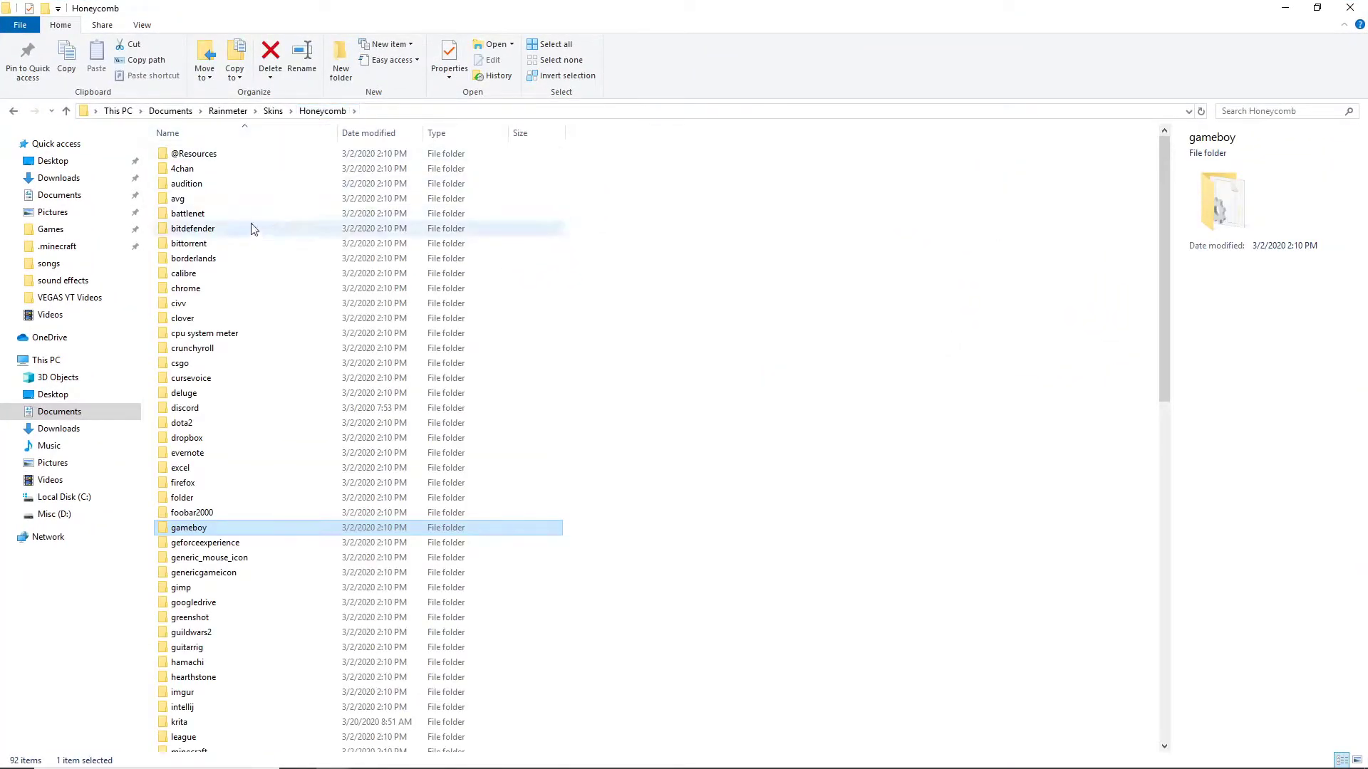
{"action": "scroll", "coordinate": [277, 365], "scroll_direction": "down", "scroll_amount": 17}
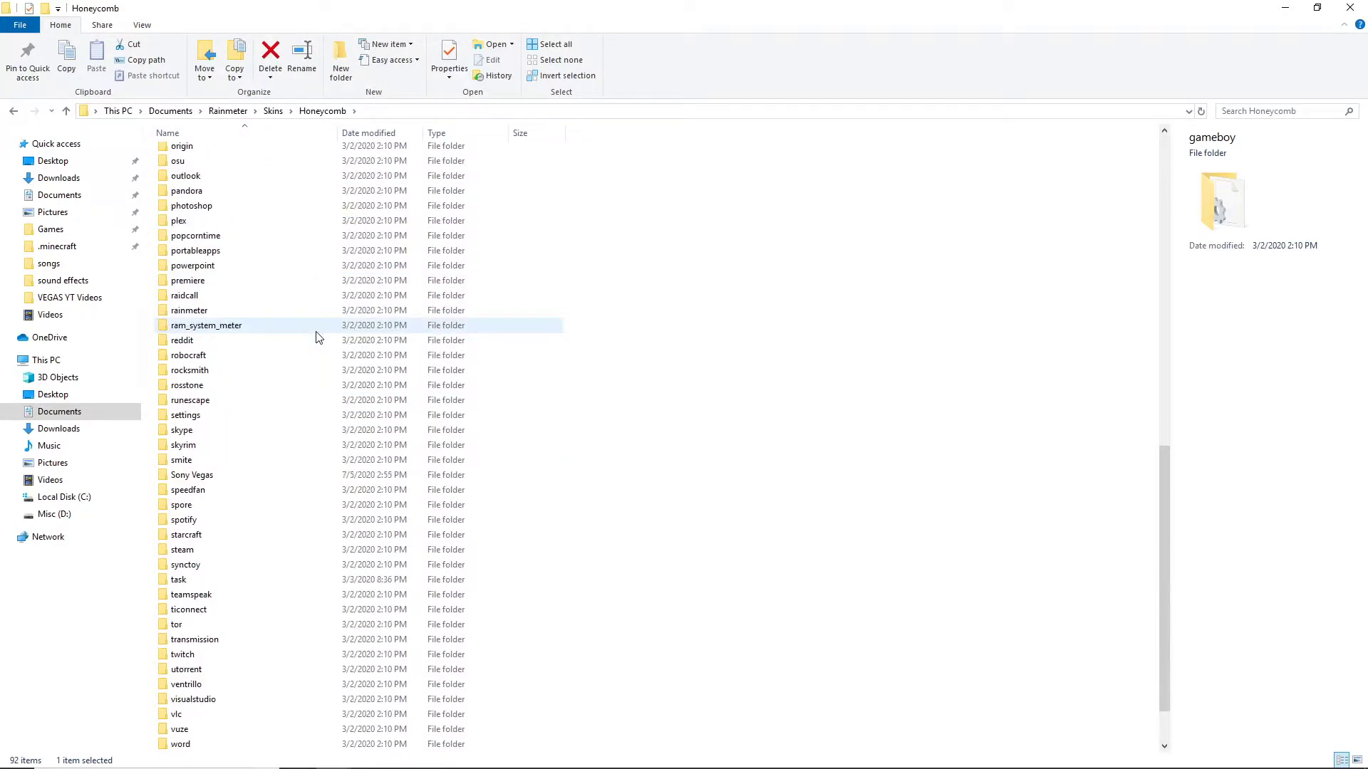
{"action": "scroll", "coordinate": [290, 580], "scroll_direction": "up", "scroll_amount": 4}
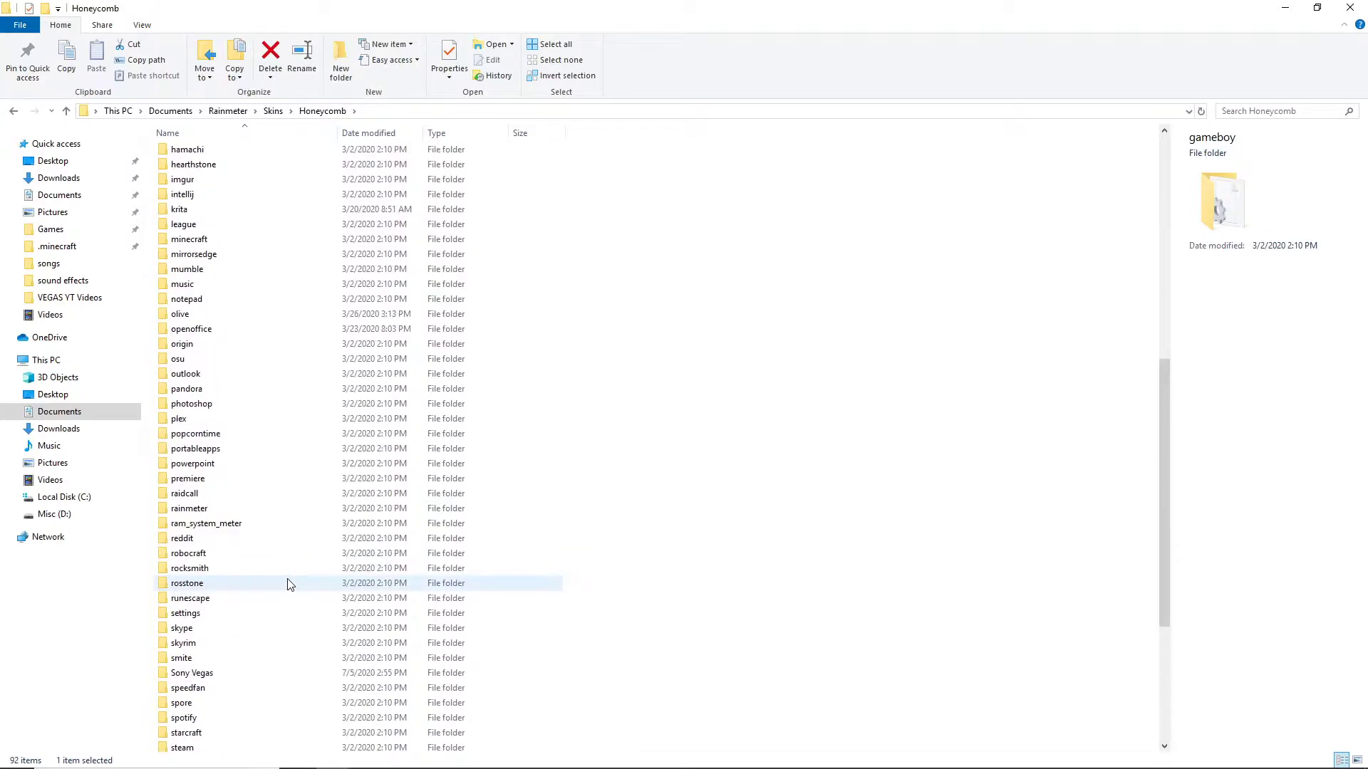
{"action": "scroll", "coordinate": [290, 584], "scroll_direction": "up", "scroll_amount": 11}
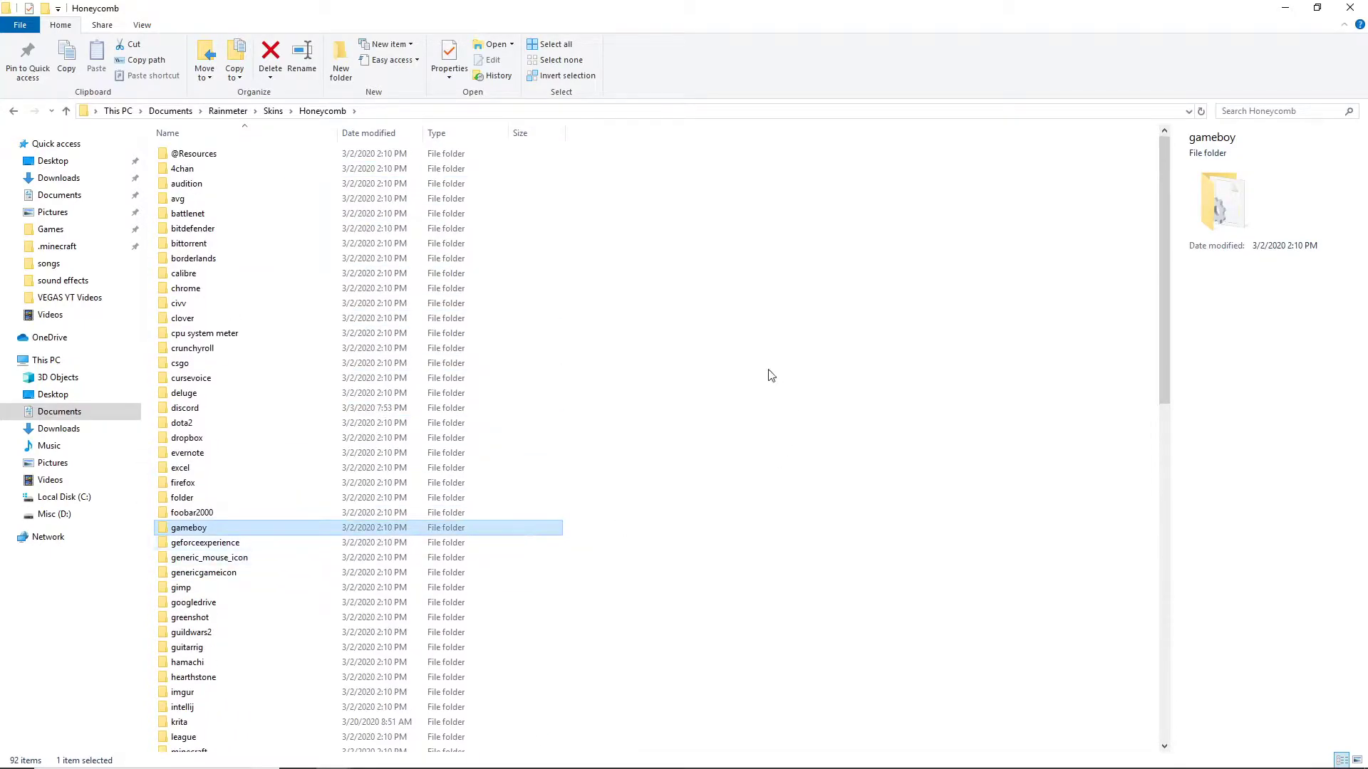
Step: Copy the chrome folder and paste a duplicate into the Honeycomb folder
{"action": "right_click", "coordinate": [436, 333]}
{"action": "left_click", "coordinate": [253, 293]}
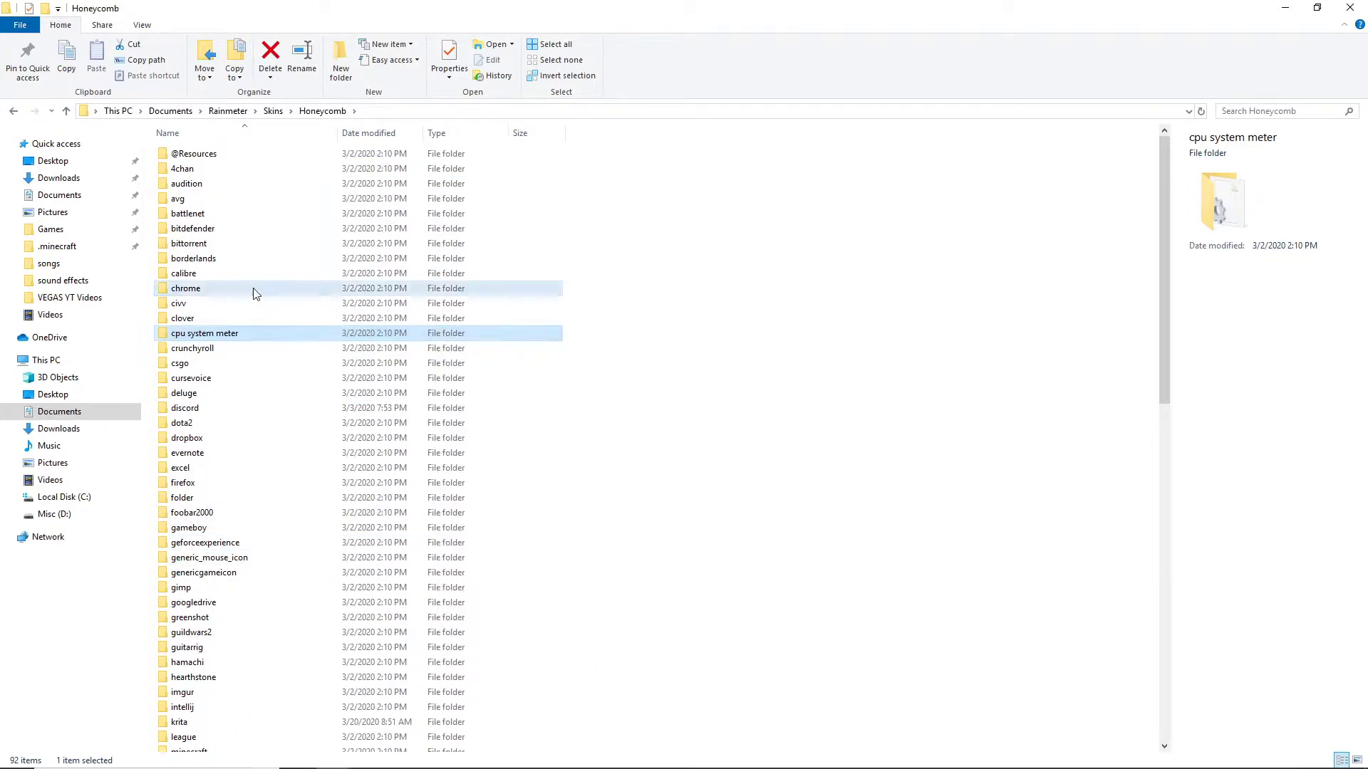
{"action": "right_click", "coordinate": [251, 292]}
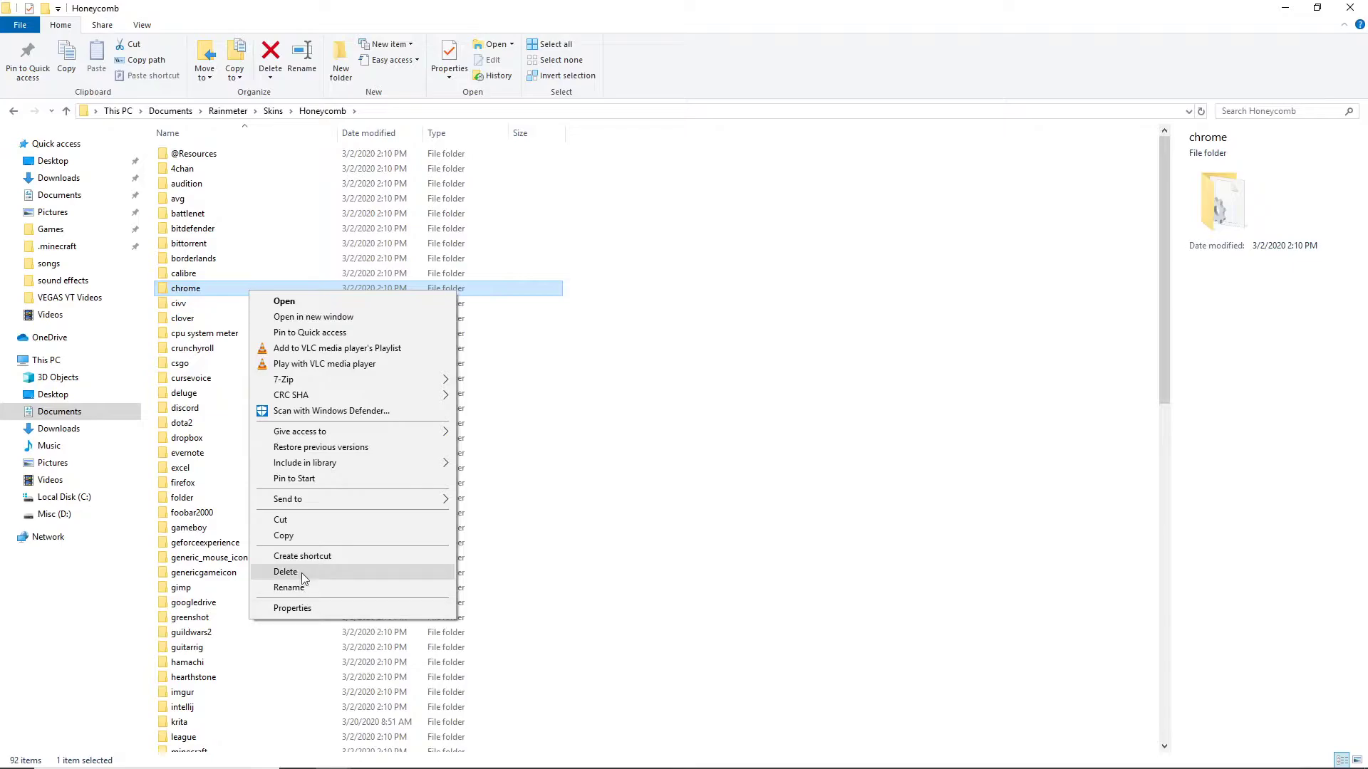
{"action": "left_click", "coordinate": [296, 538]}
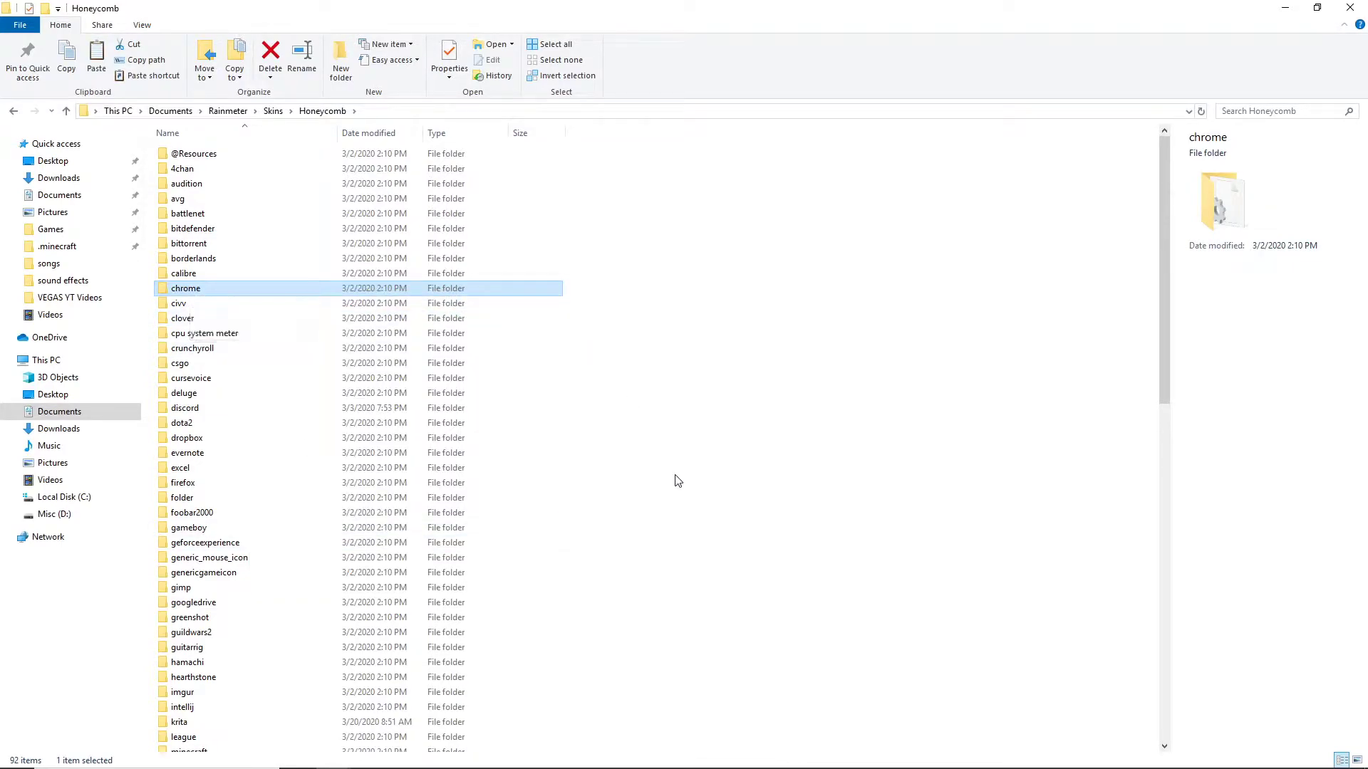
{"action": "scroll", "coordinate": [690, 461], "scroll_direction": "down", "scroll_amount": 4}
{"action": "right_click", "coordinate": [703, 441]}
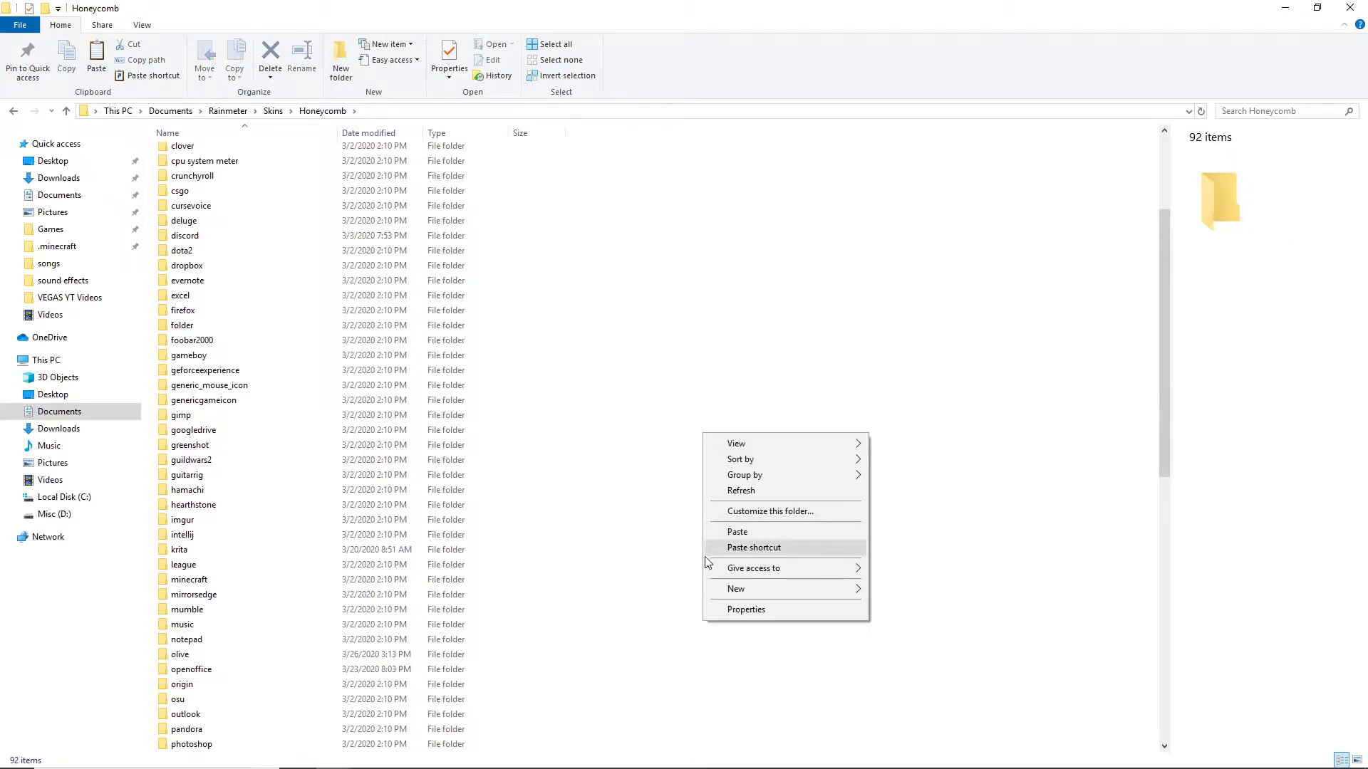
{"action": "left_click", "coordinate": [752, 536]}
Step: Rename the 'chrome - Copy' folder to 'Epic Games Store'
{"action": "scroll", "coordinate": [207, 214], "scroll_direction": "up", "scroll_amount": 3}
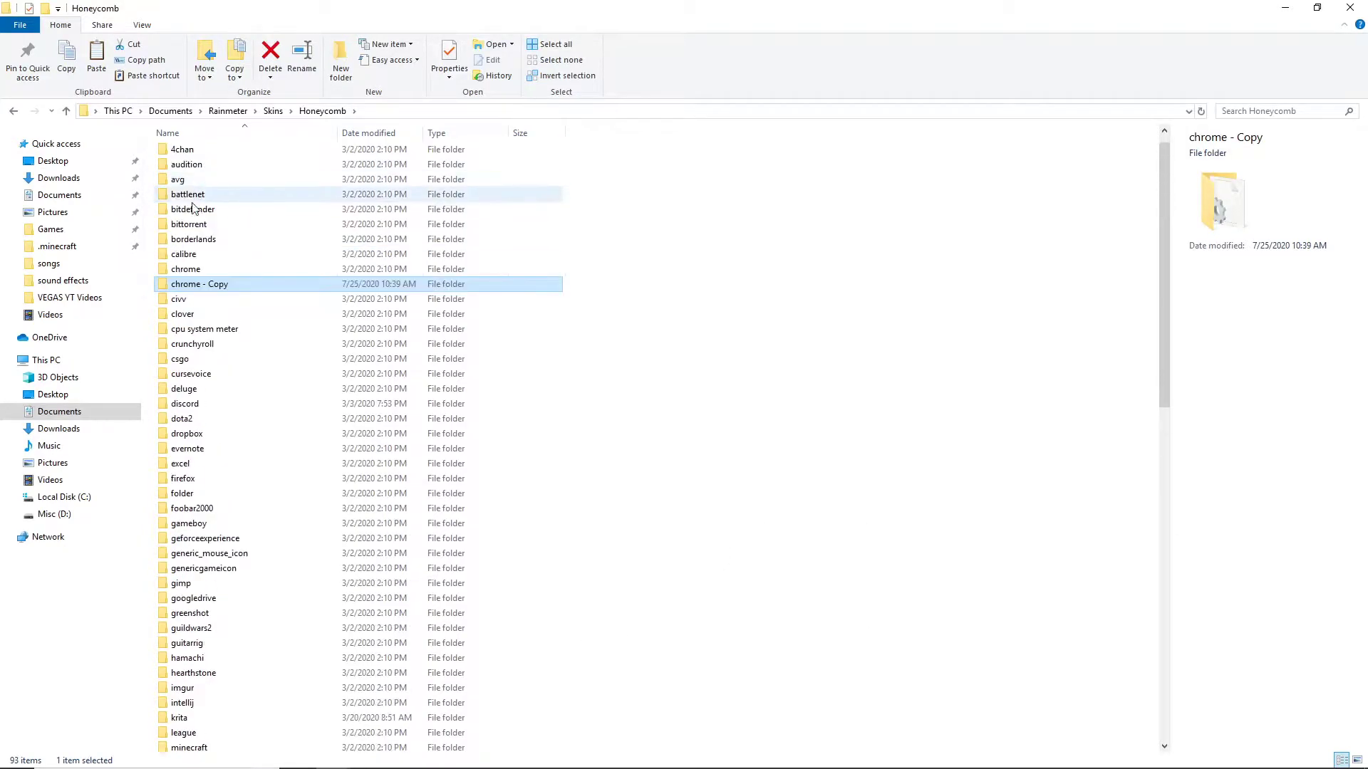
{"action": "right_click", "coordinate": [221, 285]}
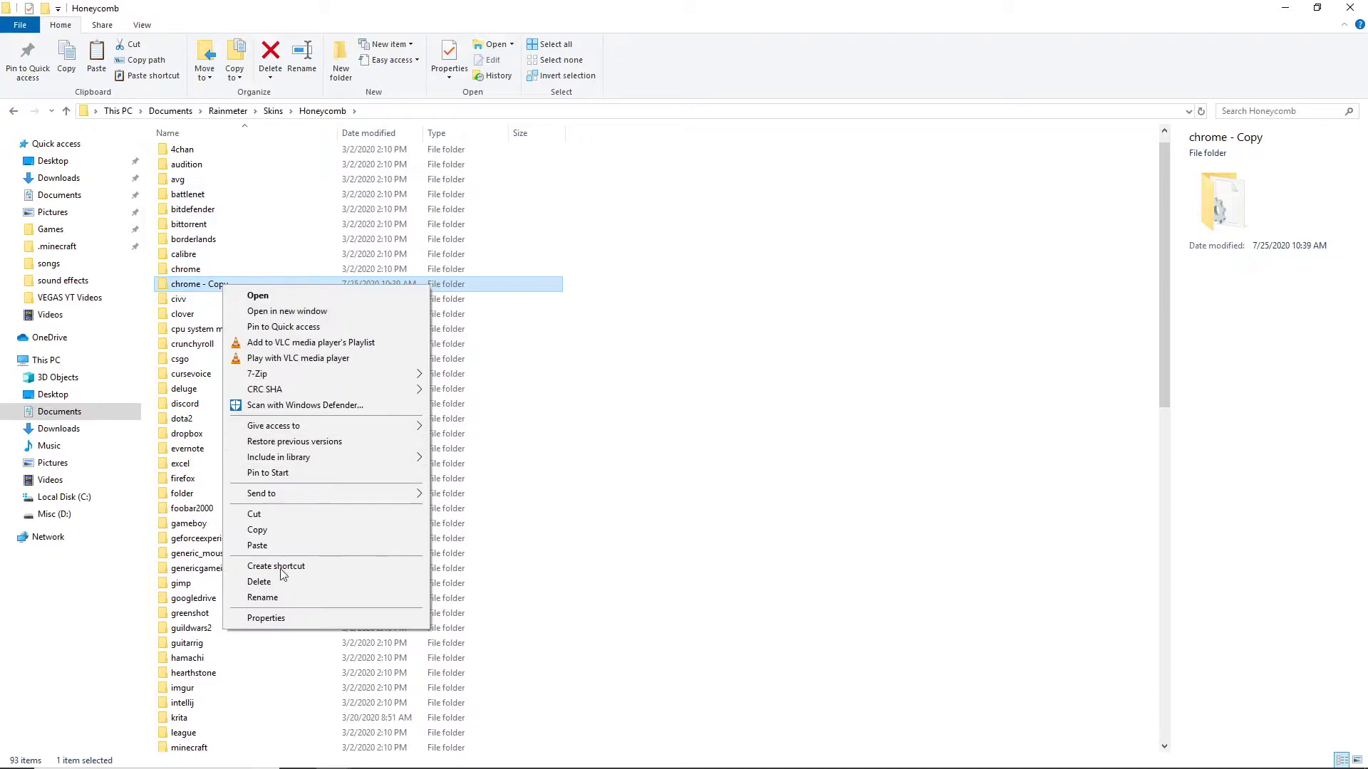
{"action": "left_click", "coordinate": [270, 600]}
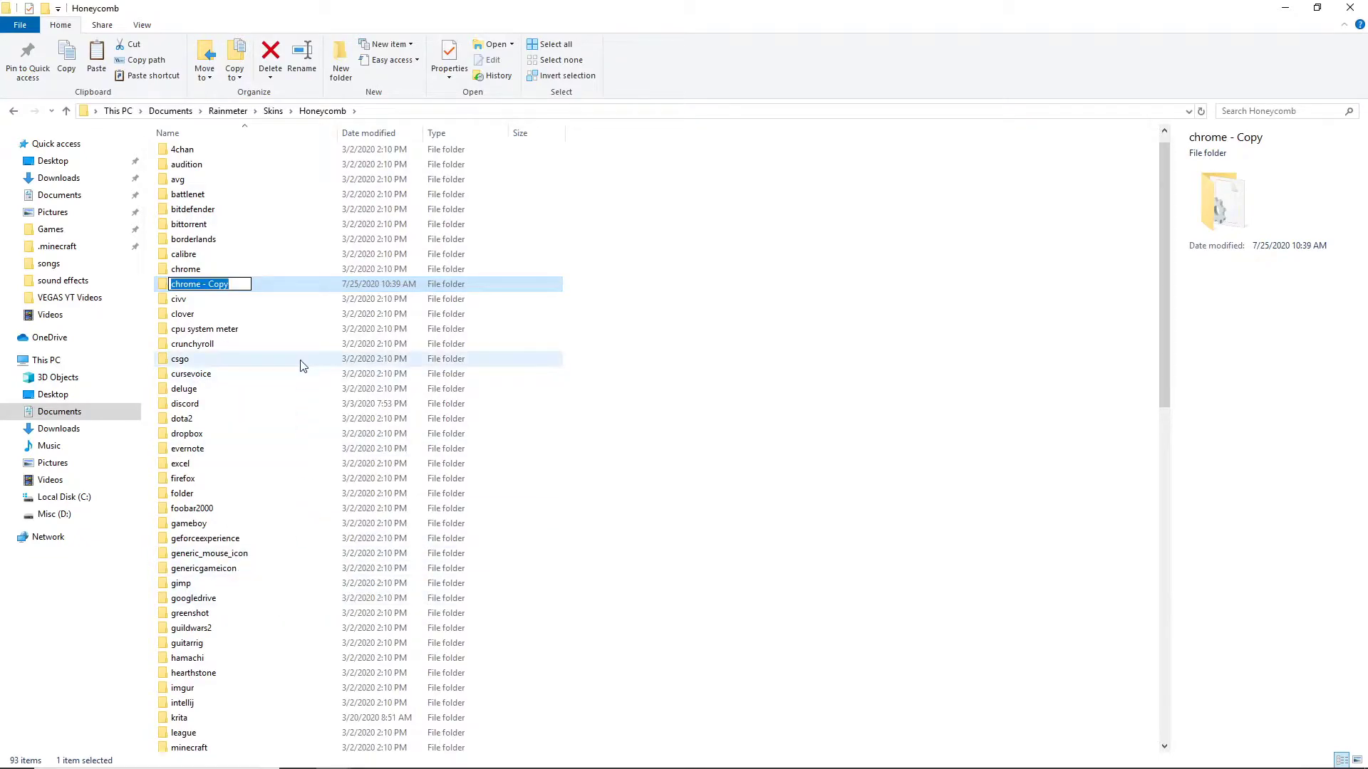
{"action": "type", "text": "Epic G"}
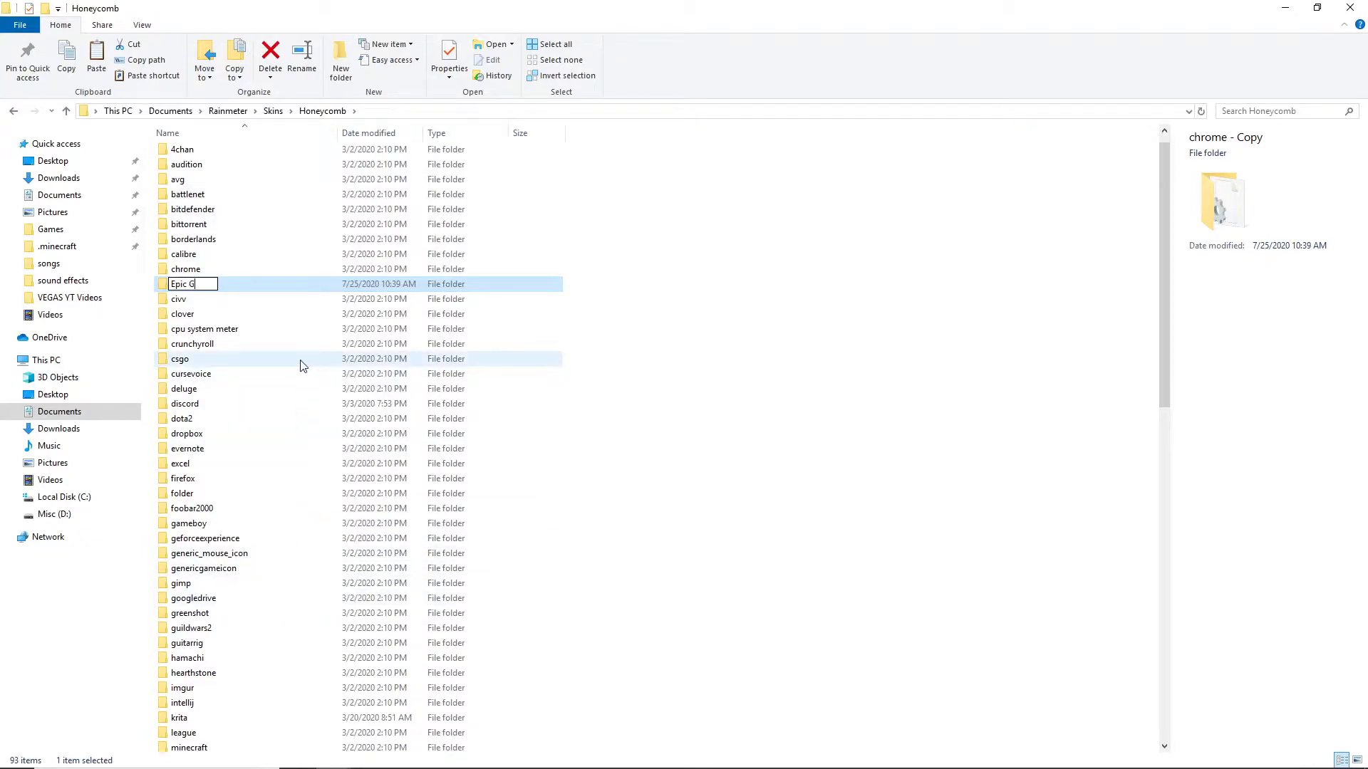
{"action": "type", "text": "ames Store"}
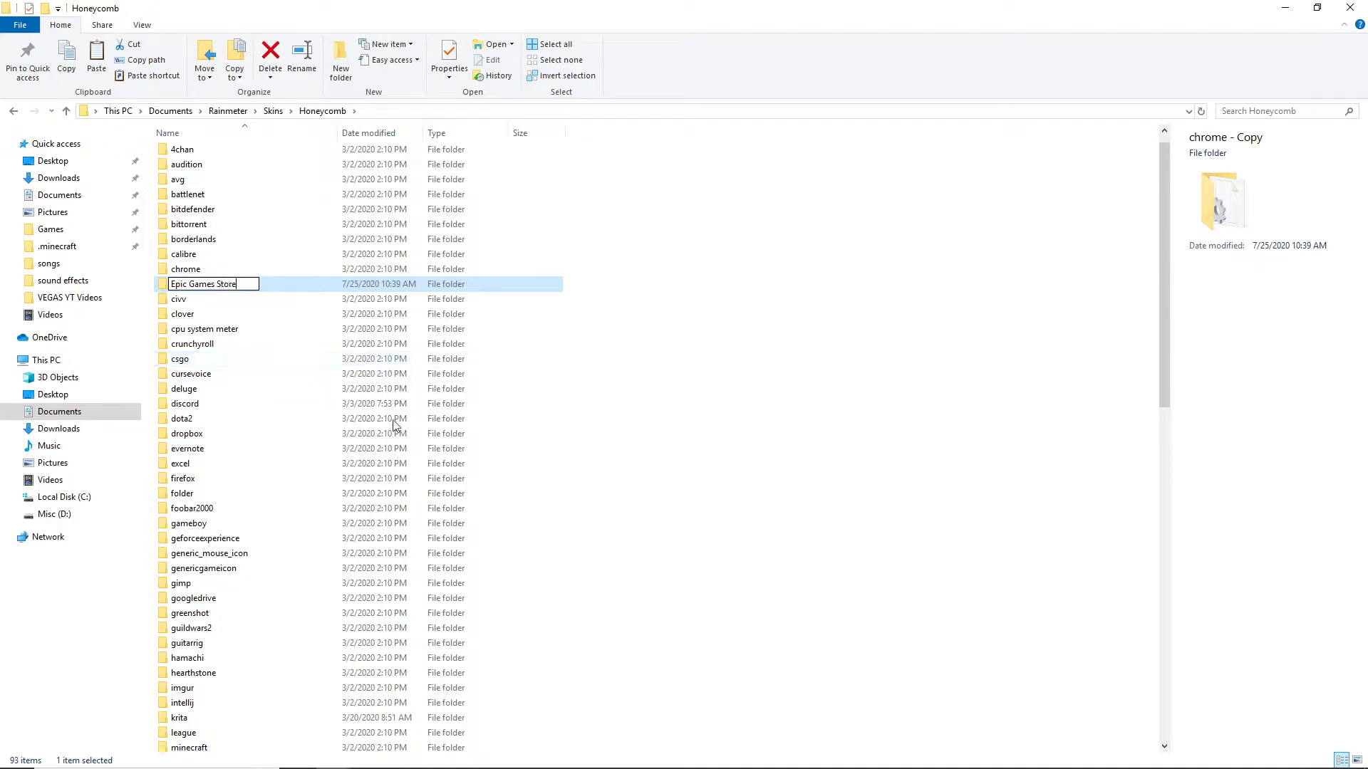
{"action": "key", "text": "Return"}
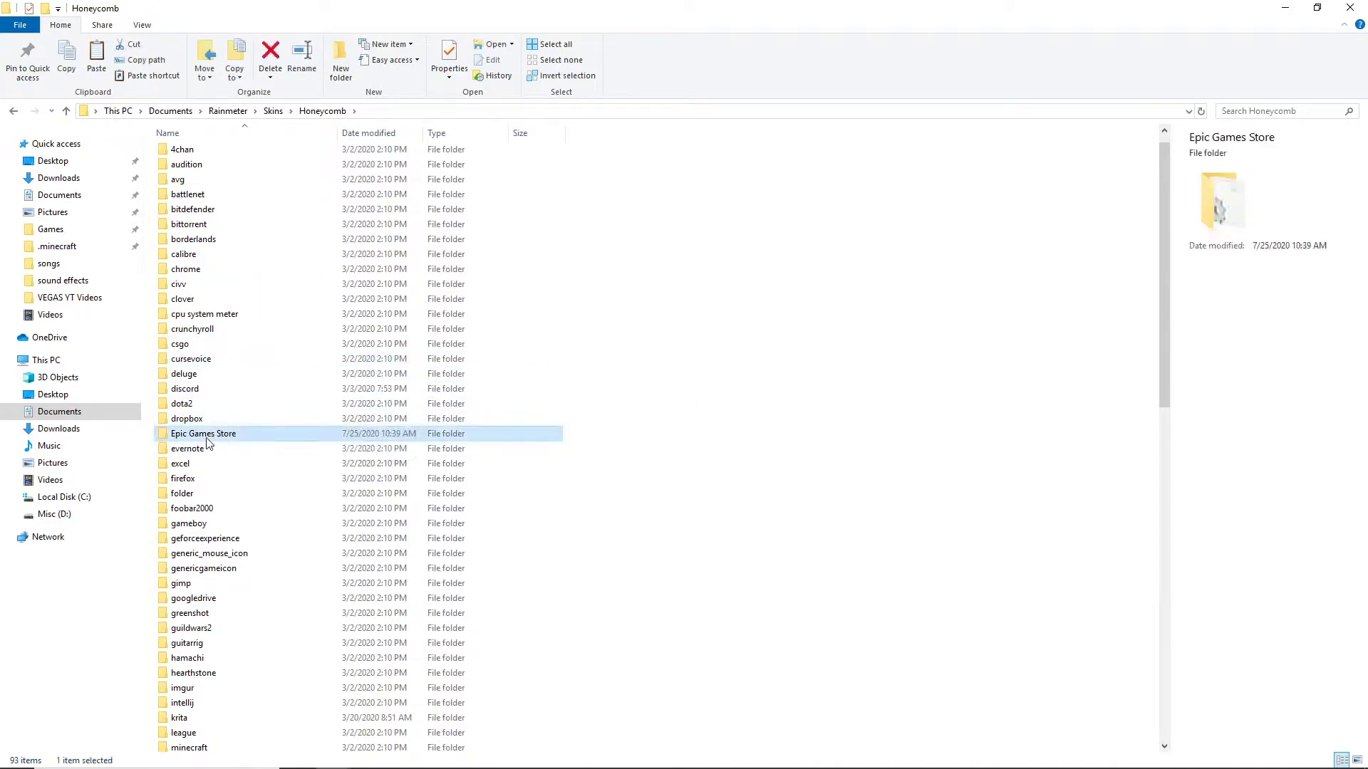
Step: Inside the Epic Games Store folder, rename the chrome settings file to 'Epic Games Store'
{"action": "double_click", "coordinate": [185, 434]}
{"action": "left_click", "coordinate": [181, 158]}
{"action": "right_click", "coordinate": [179, 156]}
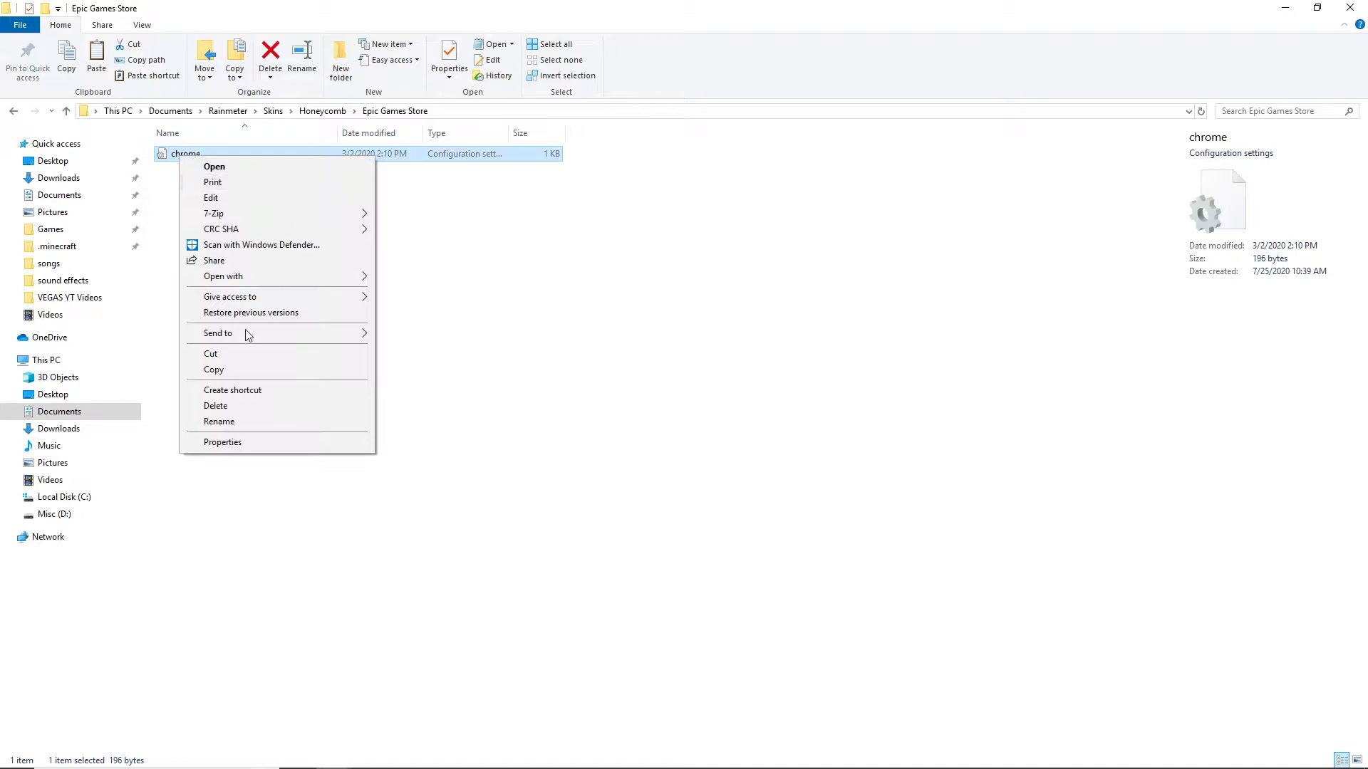
{"action": "left_click", "coordinate": [220, 421]}
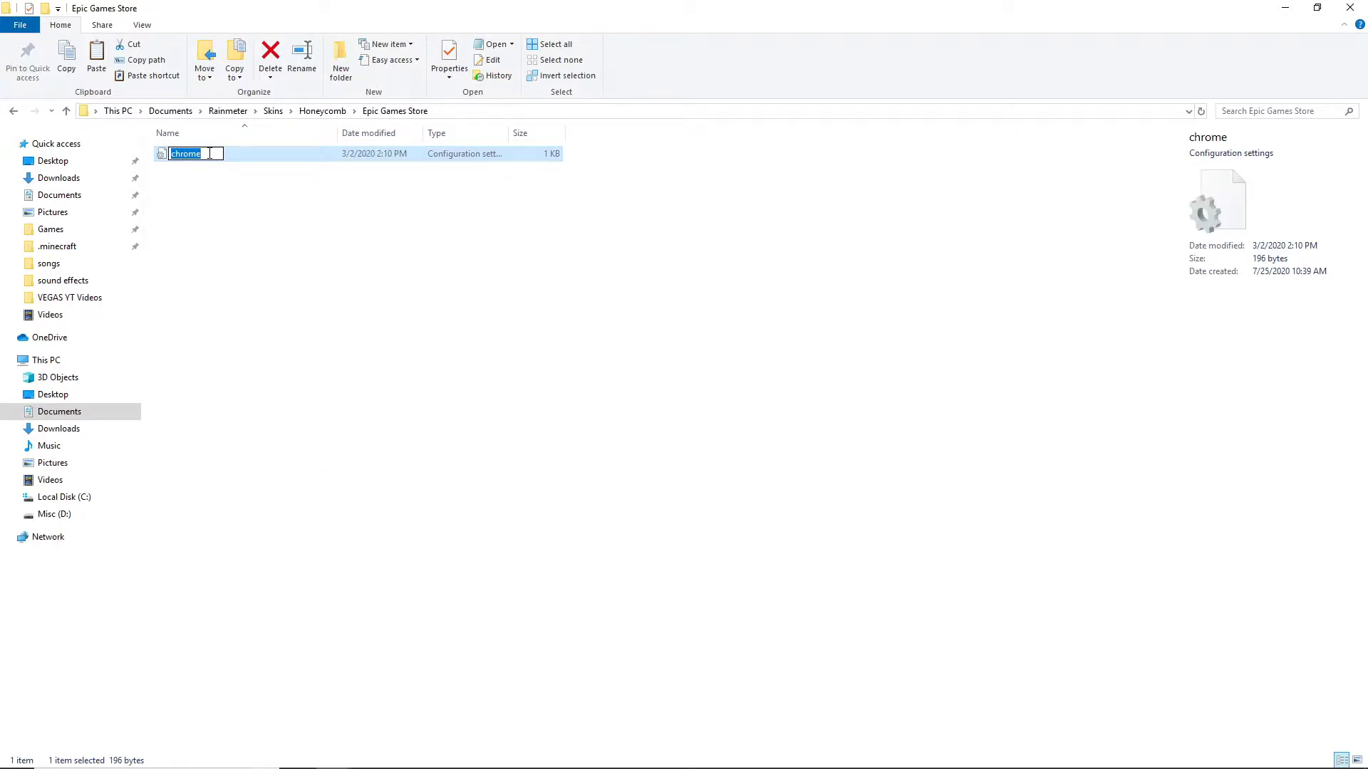
{"action": "type", "text": "Epic ga"}
{"action": "key", "text": "BackSpace"}
{"action": "key", "text": "BackSpace"}
{"action": "type", "text": "Gaem"}
{"action": "key", "text": "BackSpace"}
{"action": "key", "text": "BackSpace"}
{"action": "type", "text": "mes Store"}
{"action": "left_click", "coordinate": [197, 248]}
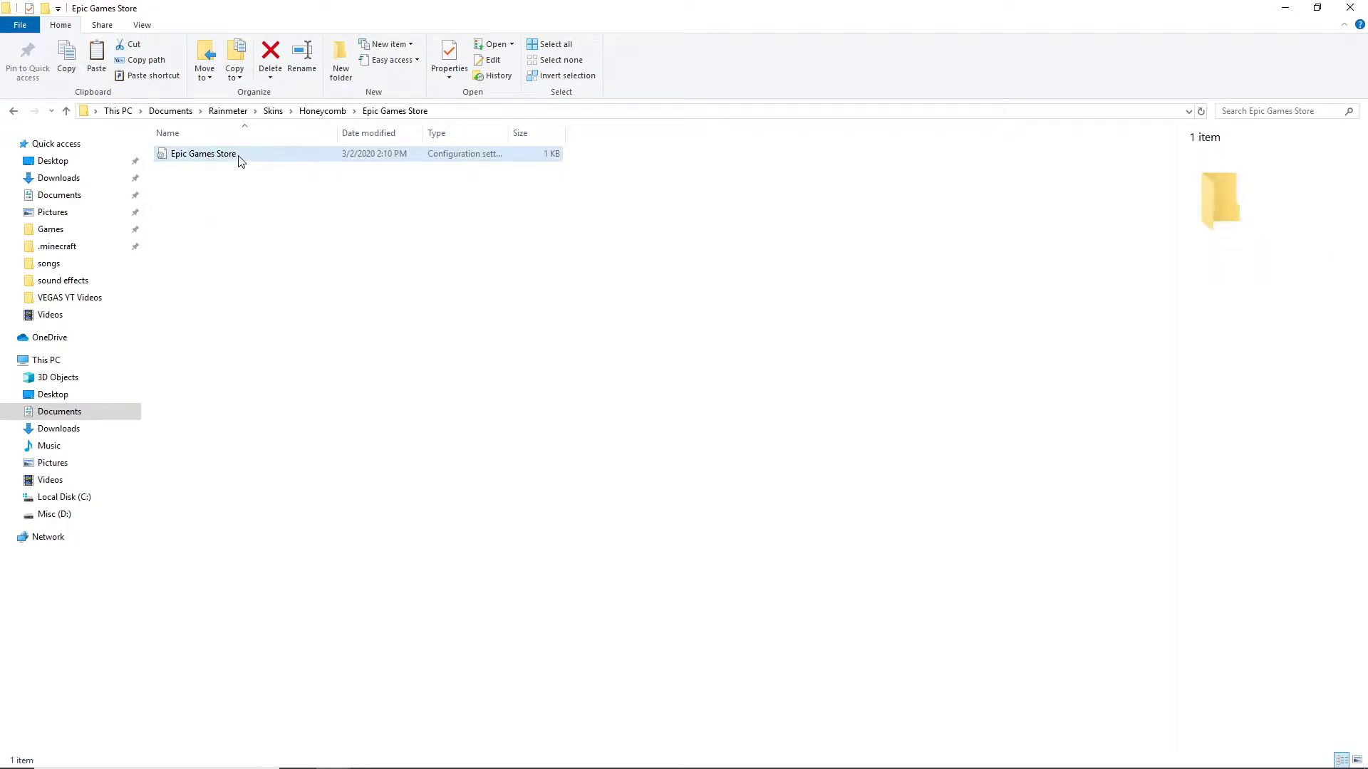
Step: Open the Epic Games Store settings file for editing and move the editor window
{"action": "left_click", "coordinate": [238, 157]}
{"action": "right_click", "coordinate": [228, 156]}
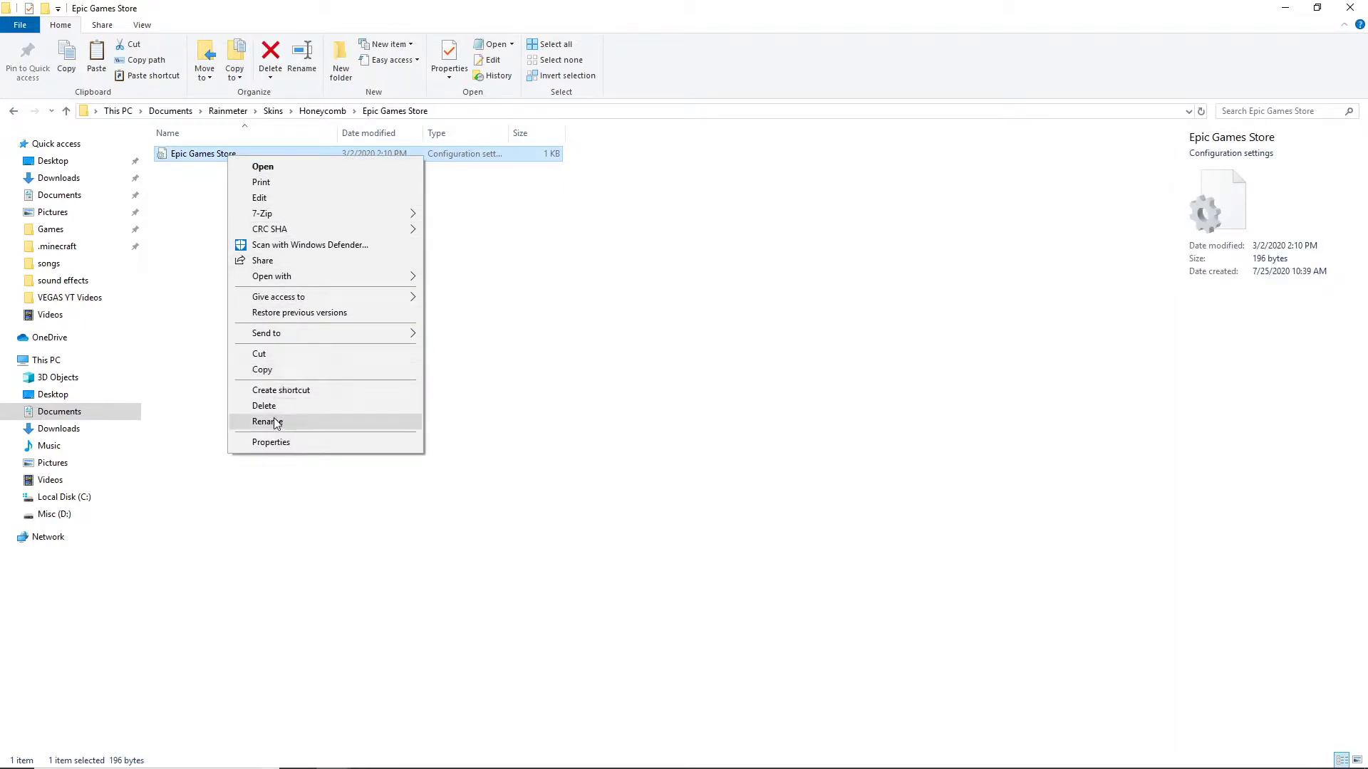
{"action": "left_click", "coordinate": [271, 166]}
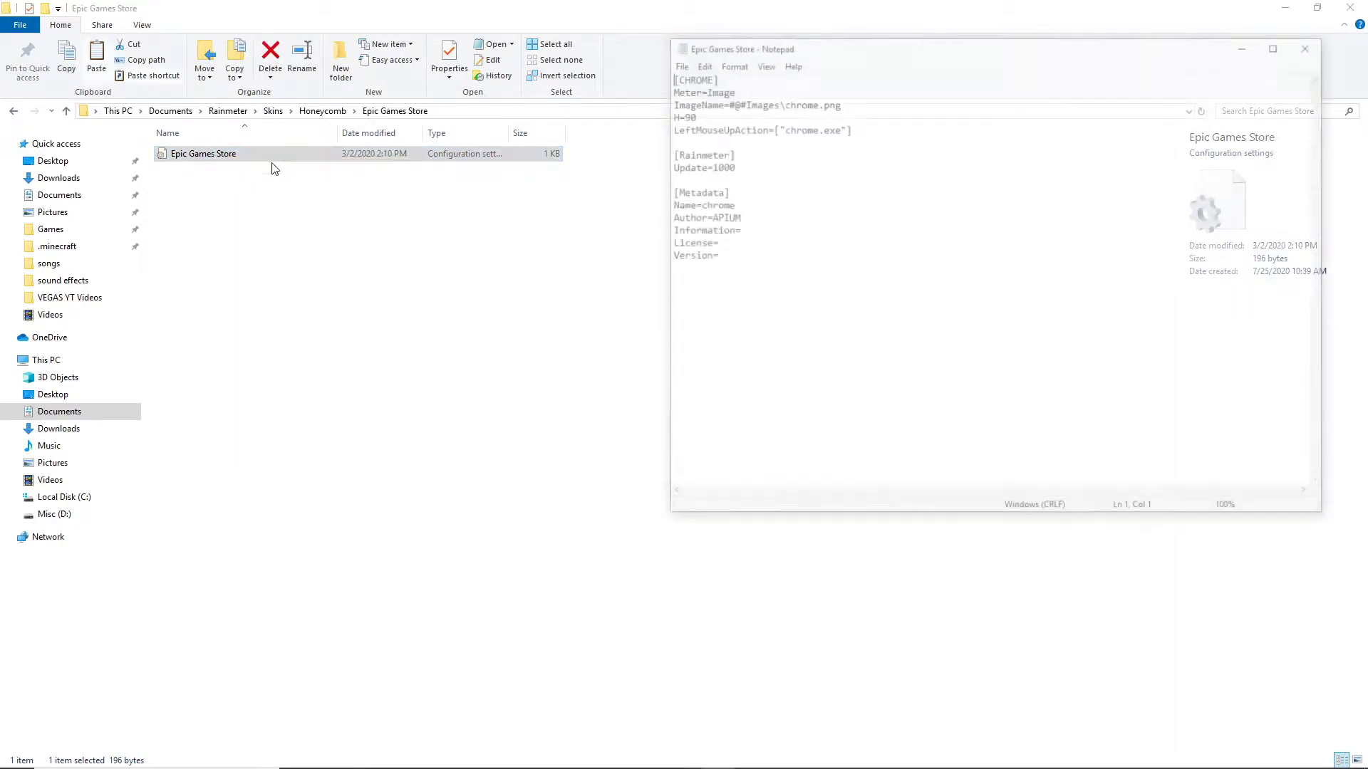
{"action": "left_click_drag", "start_coordinate": [626, 102], "coordinate": [432, 192]}
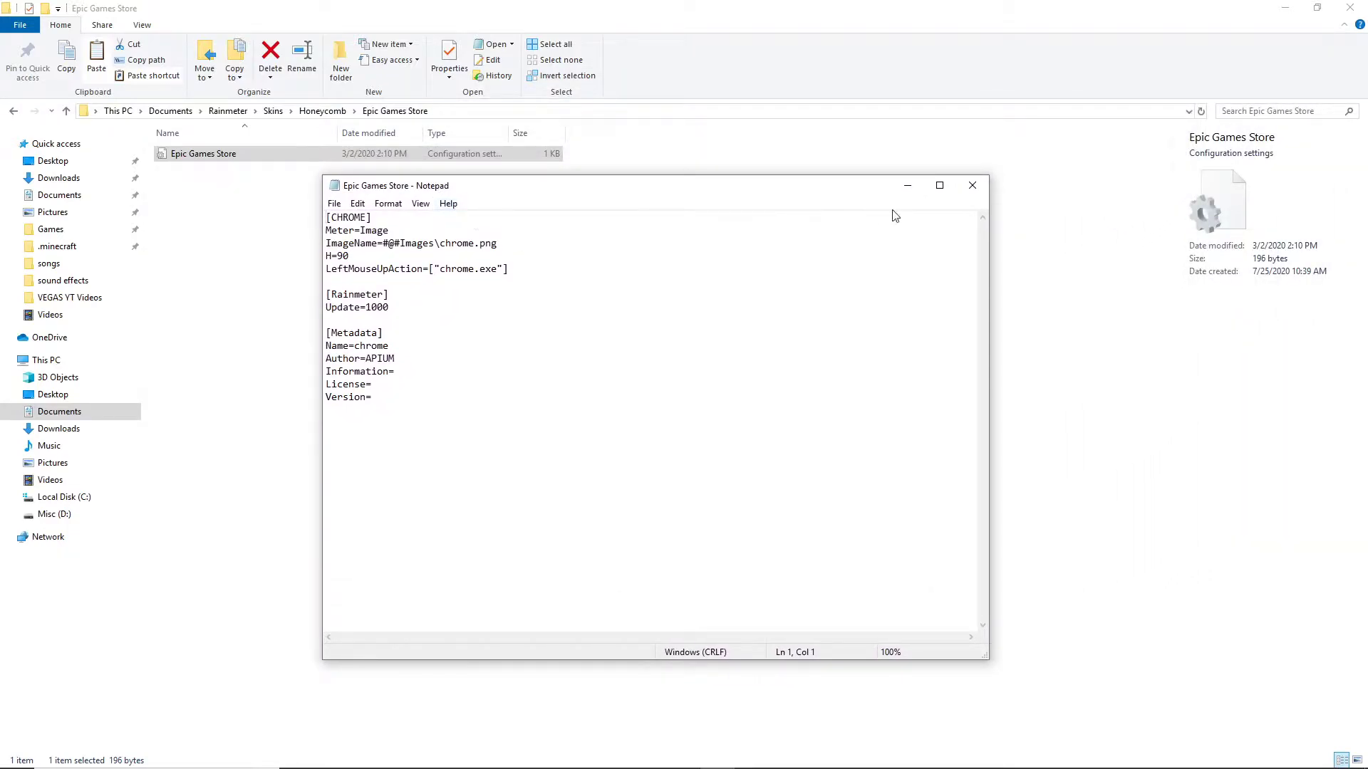
Step: Close the editor and reopen the file in Notepad via Choose another app
{"action": "left_click", "coordinate": [972, 185]}
{"action": "right_click", "coordinate": [427, 153]}
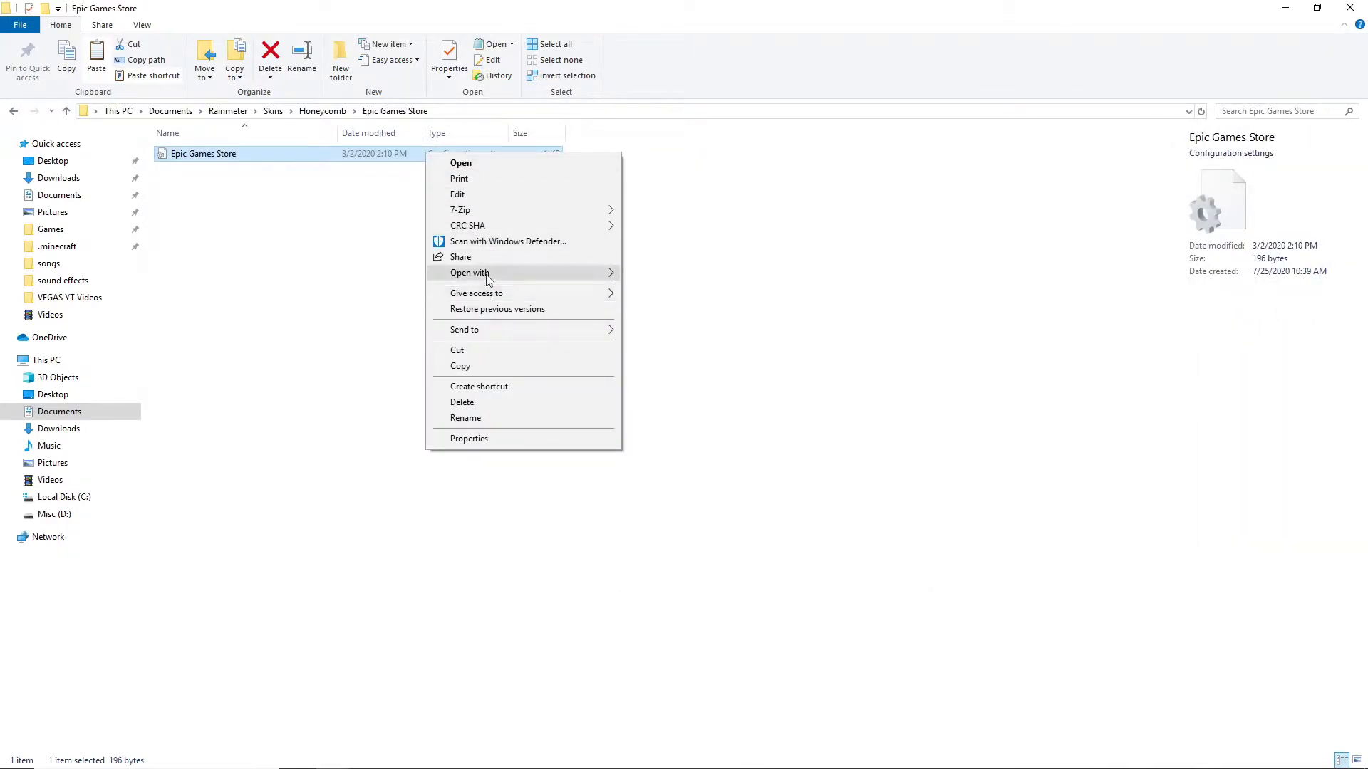
{"action": "mouse_move", "coordinate": [488, 277]}
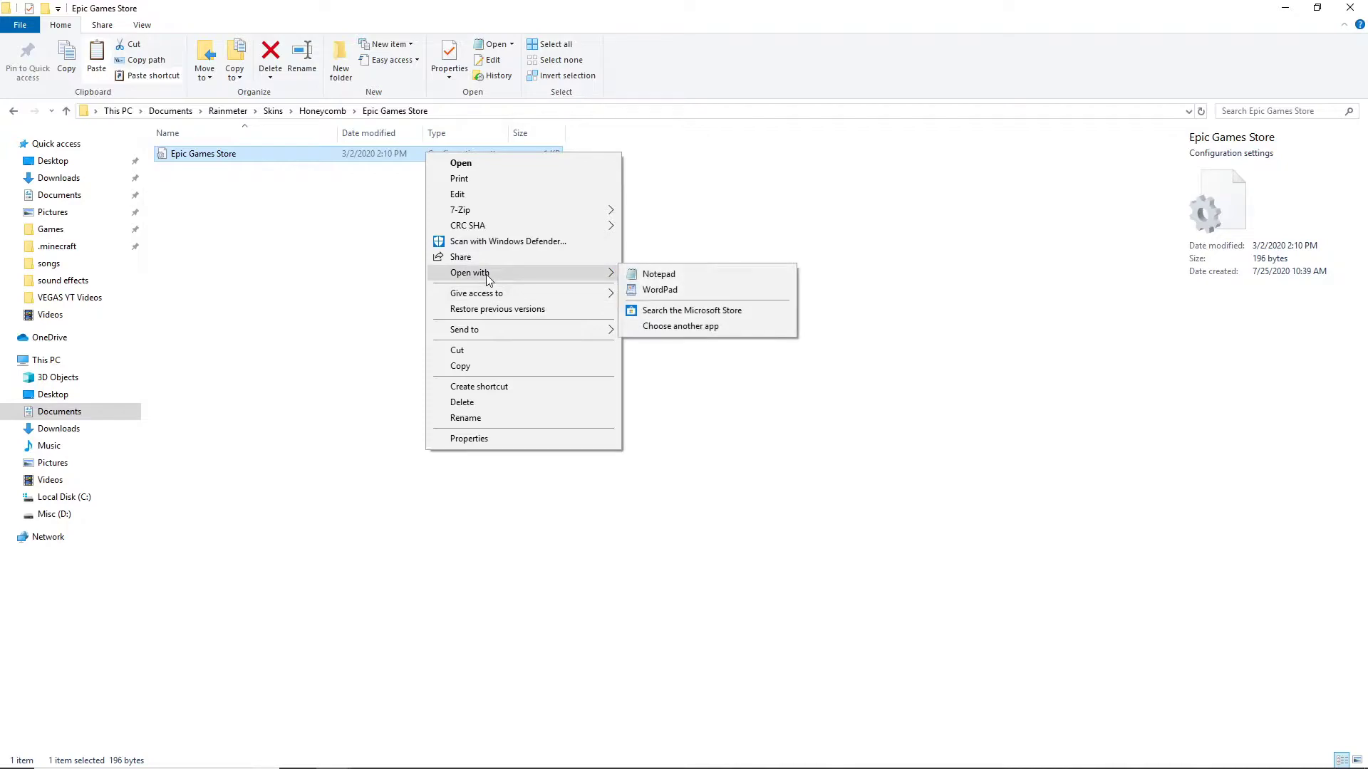
{"action": "left_click", "coordinate": [670, 326]}
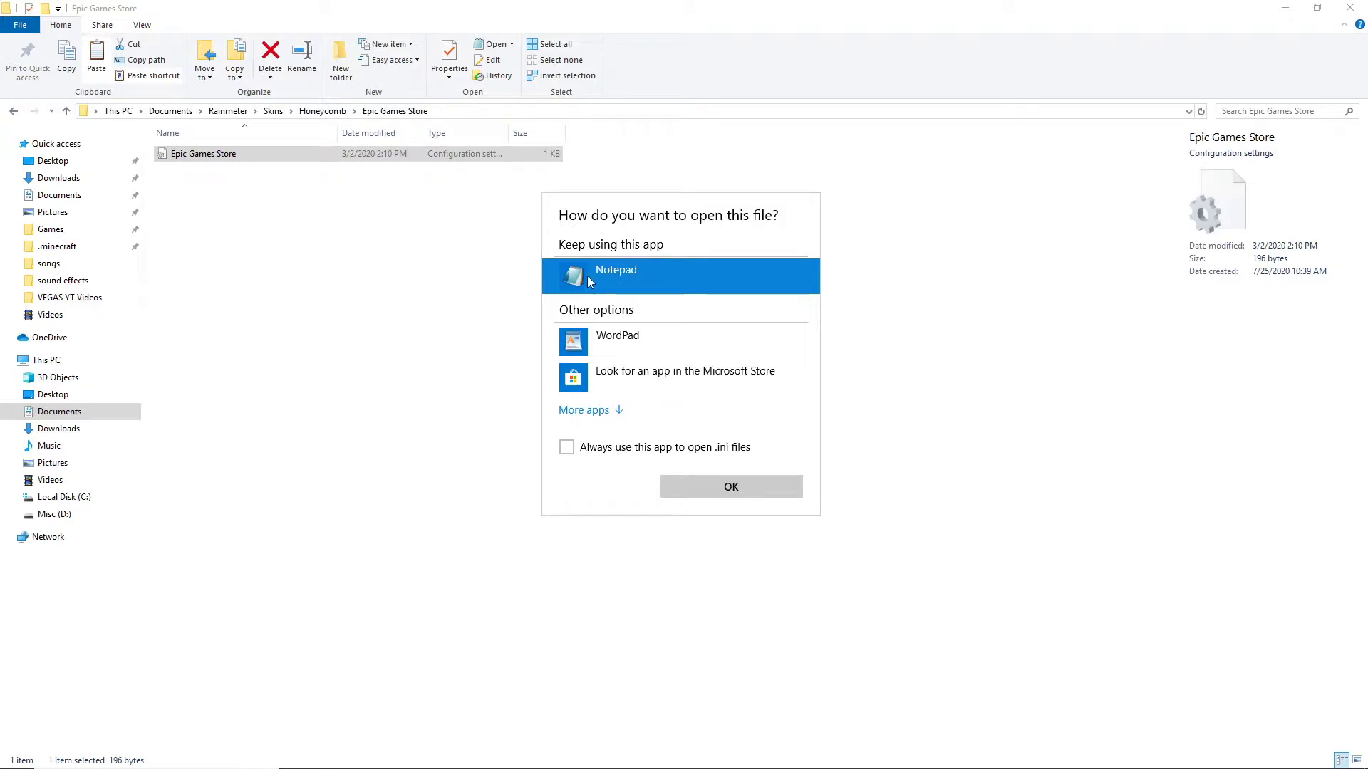
{"action": "left_click", "coordinate": [731, 486]}
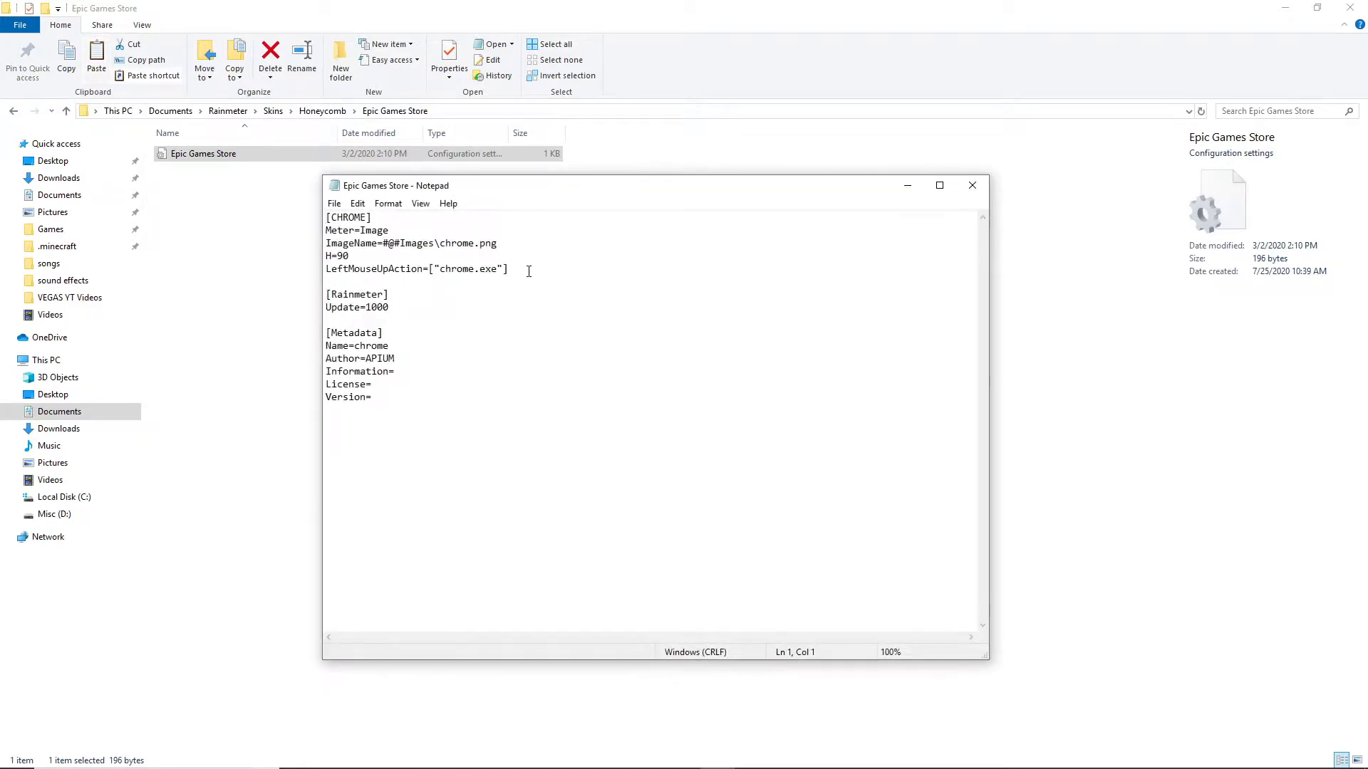
Step: Replace the CHROME section header with 'Epic Games Store'
{"action": "left_click_drag", "start_coordinate": [330, 217], "coordinate": [365, 208]}
{"action": "key", "text": "BackSpace"}
{"action": "type", "text": "Epic Games Store"}
Step: Review the LeftMouseUpAction and ImageName lines, then minimise Notepad
{"action": "left_click", "coordinate": [570, 461]}
{"action": "left_click_drag", "start_coordinate": [326, 267], "coordinate": [538, 280]}
{"action": "left_click", "coordinate": [502, 276]}
{"action": "left_click_drag", "start_coordinate": [327, 243], "coordinate": [504, 243]}
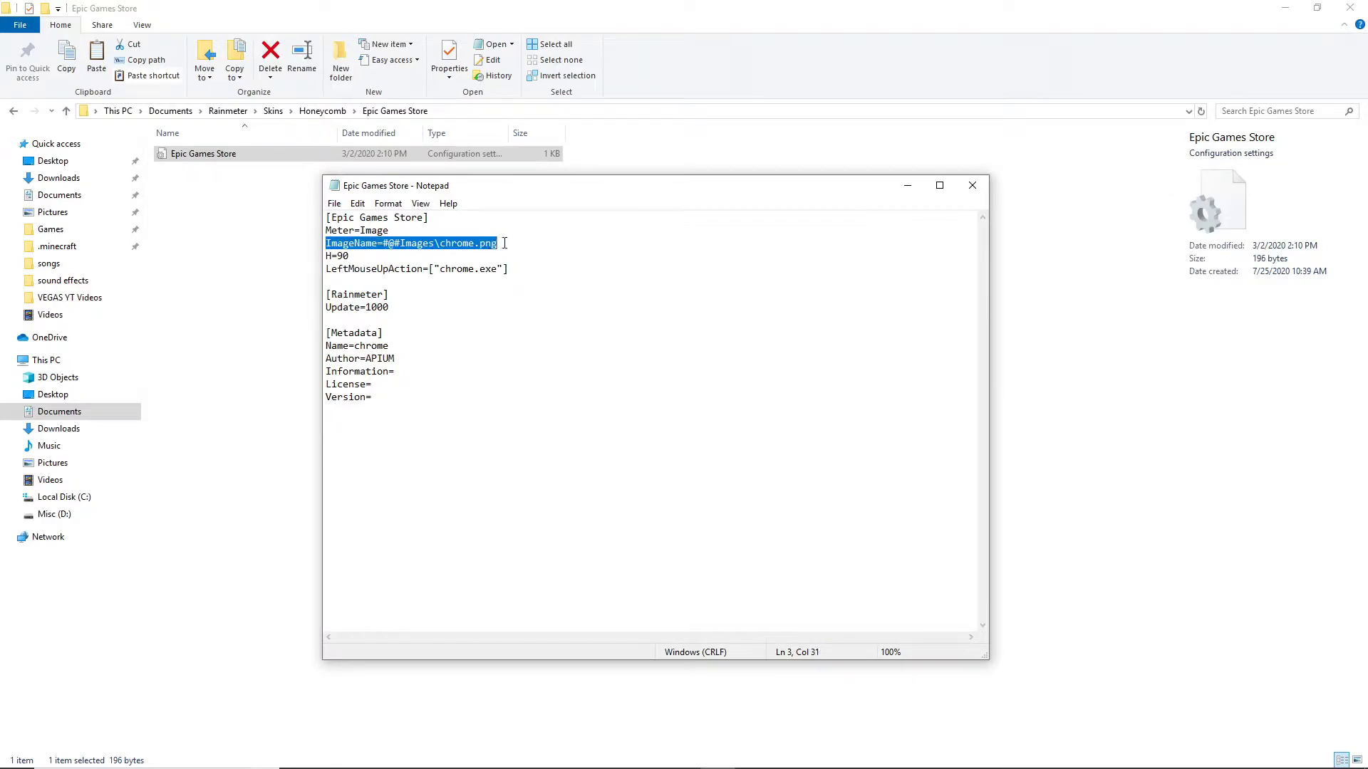
{"action": "left_click", "coordinate": [606, 255]}
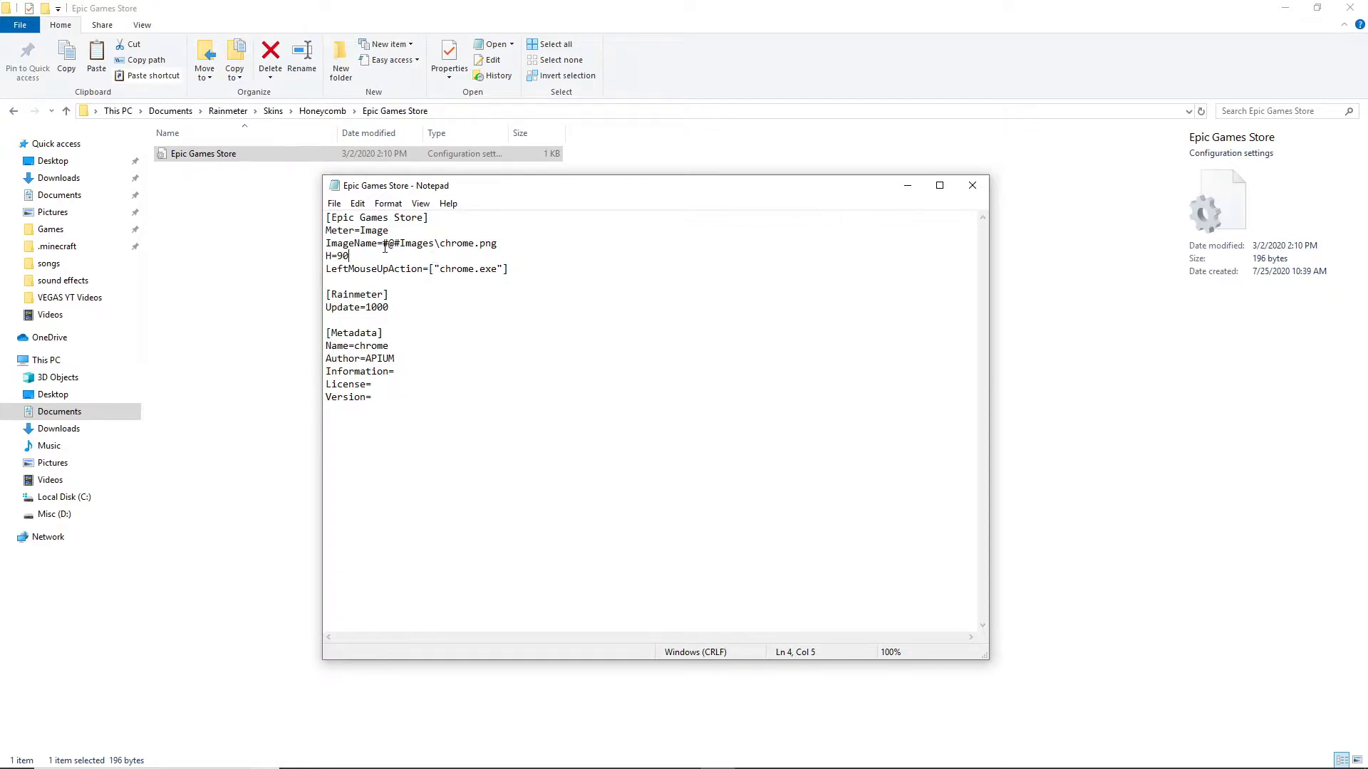
{"action": "left_click_drag", "start_coordinate": [327, 245], "coordinate": [502, 244]}
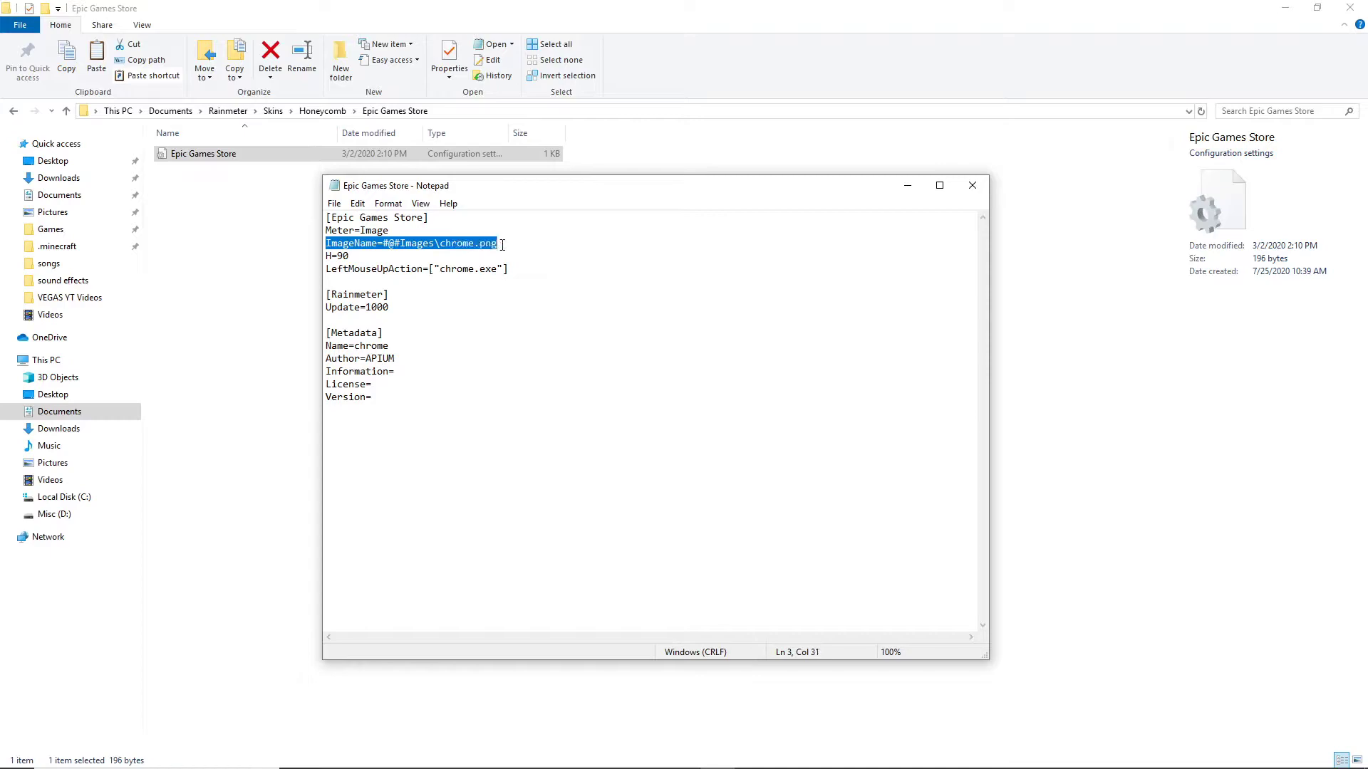
{"action": "left_click", "coordinate": [907, 186]}
Step: Refresh all skins and load Honeycomb's Epic Games Store.ini skin
{"action": "left_click", "coordinate": [1285, 8]}
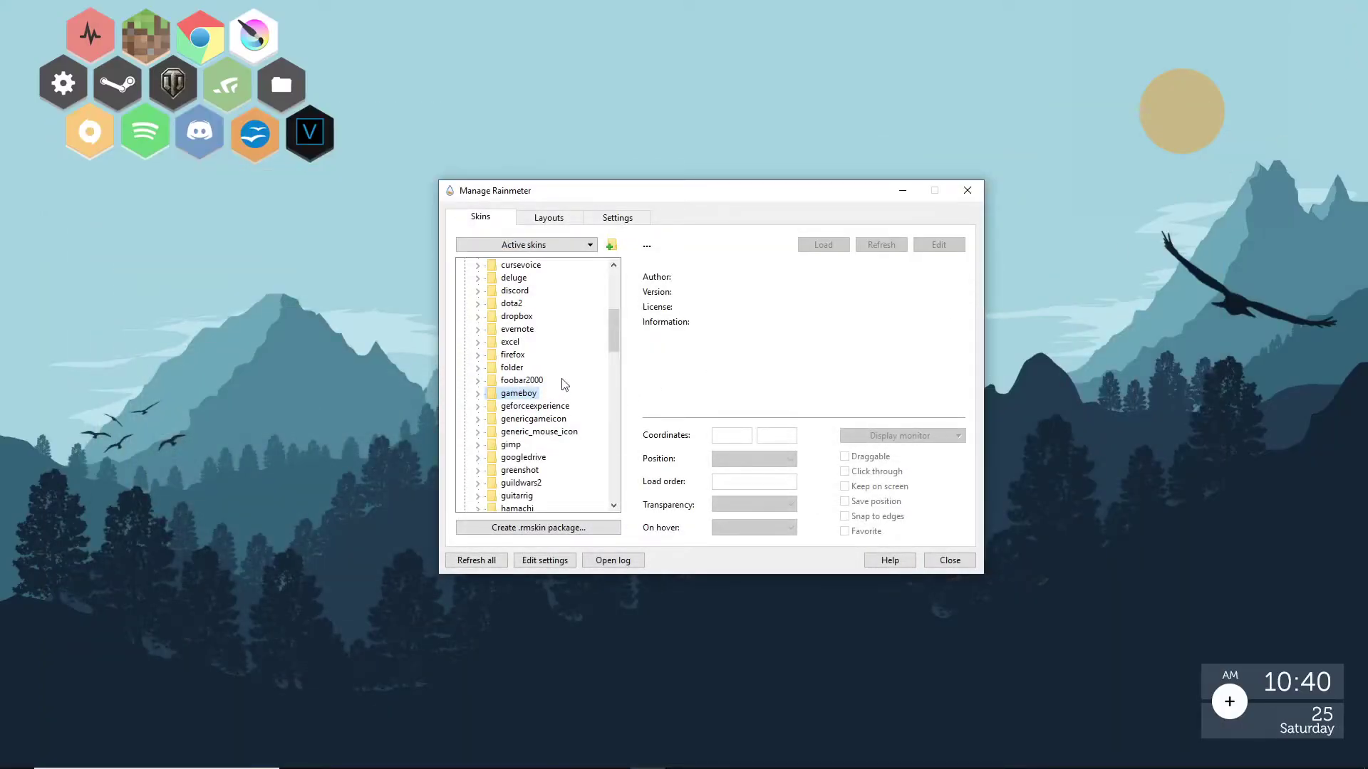
{"action": "left_click", "coordinate": [476, 560]}
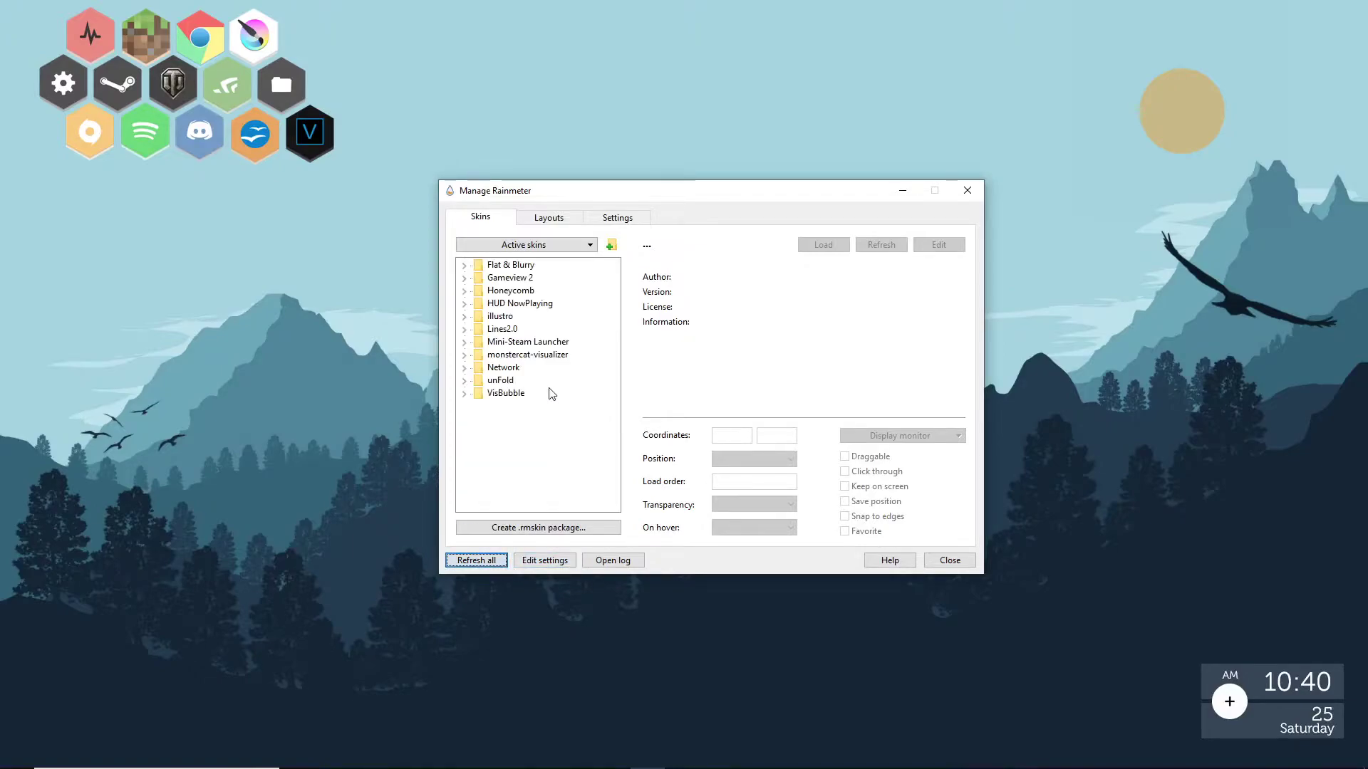
{"action": "double_click", "coordinate": [511, 291]}
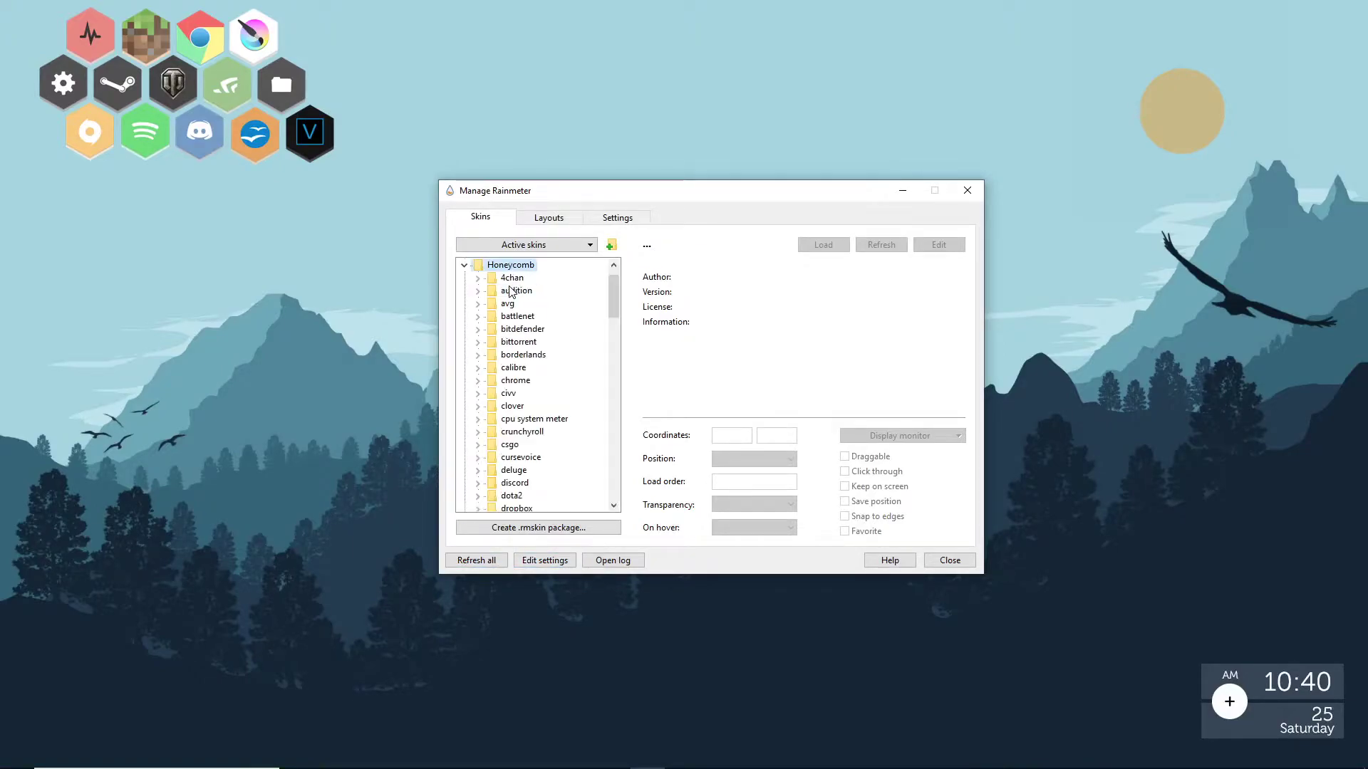
{"action": "scroll", "coordinate": [549, 407], "scroll_direction": "down", "scroll_amount": 4}
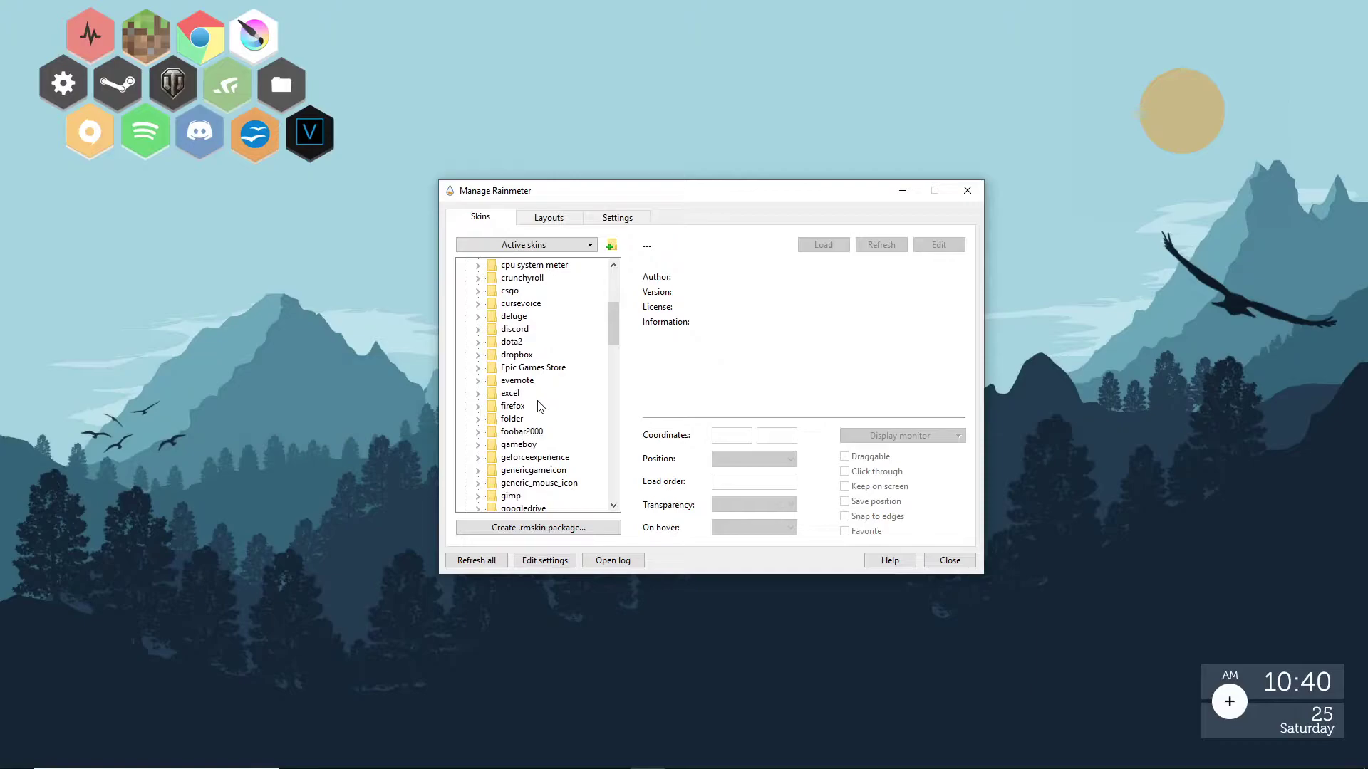
{"action": "left_click", "coordinate": [533, 369]}
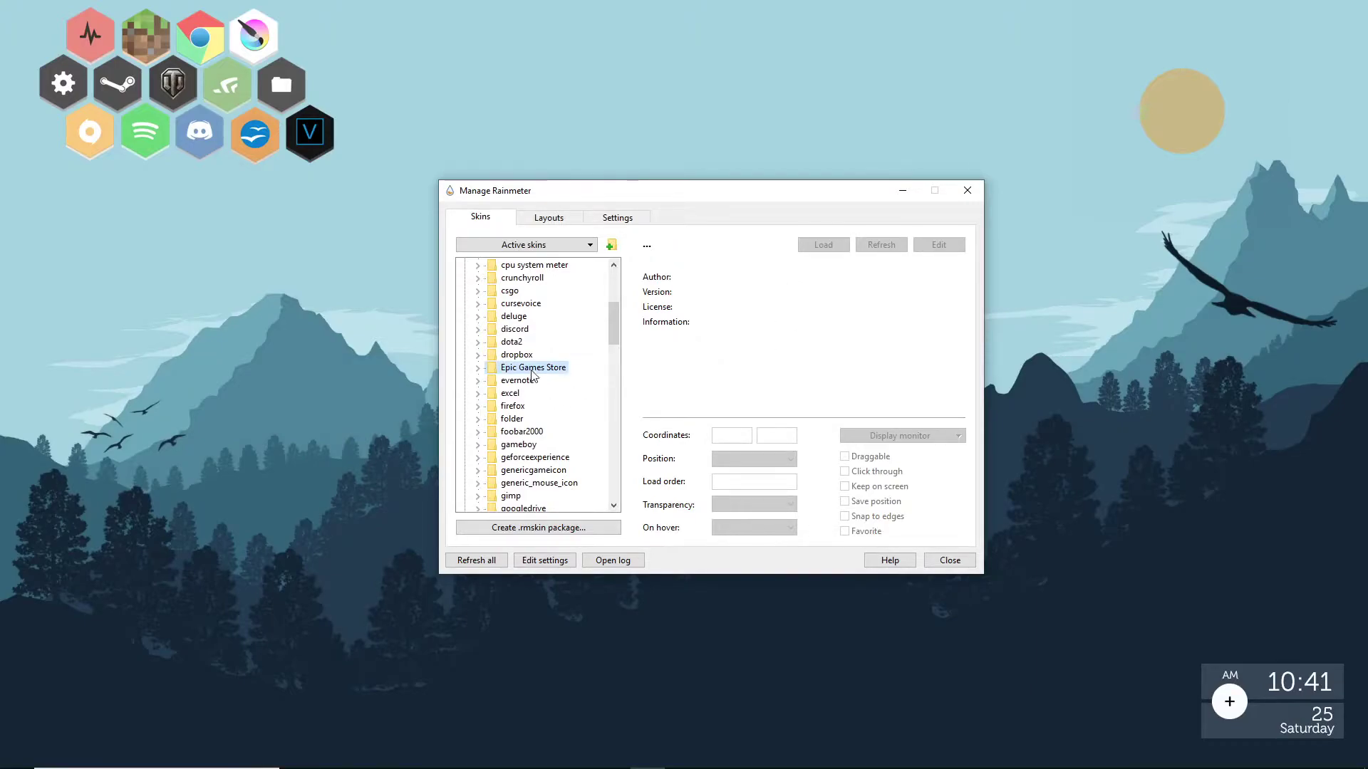
{"action": "double_click", "coordinate": [533, 369]}
{"action": "left_click", "coordinate": [541, 380]}
{"action": "left_click", "coordinate": [822, 245]}
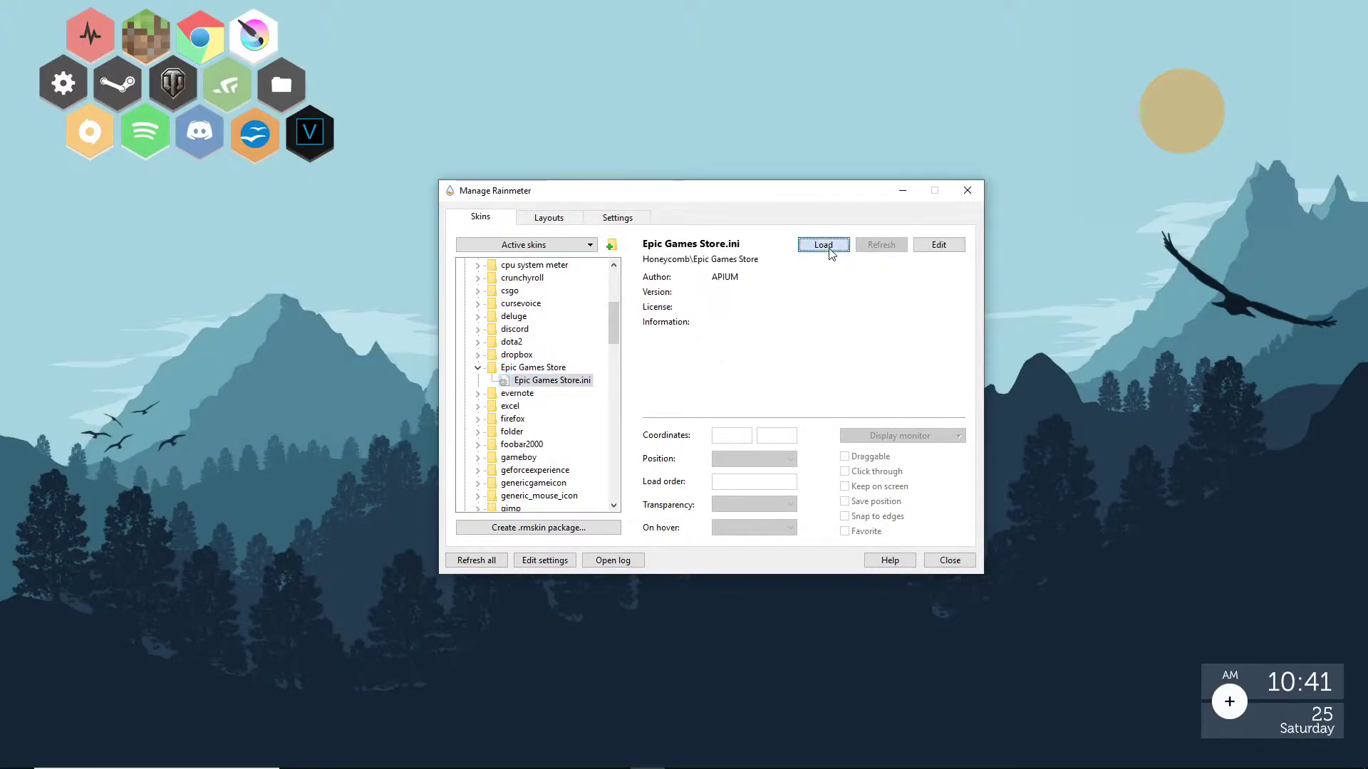
Step: Drag the new hexagon below the honeycomb, confirm it launches Chrome, and return to the browser
{"action": "left_click_drag", "start_coordinate": [33, 49], "coordinate": [219, 273]}
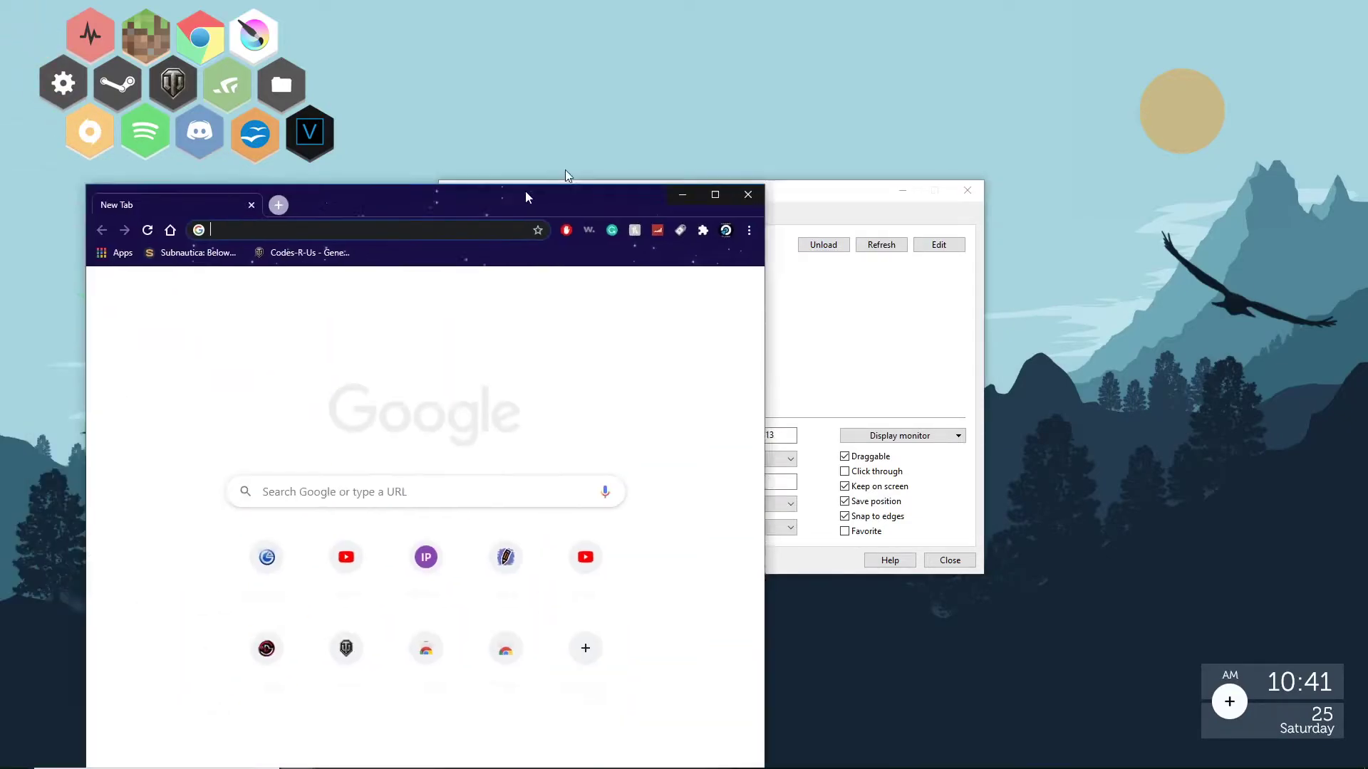
{"action": "left_click_drag", "start_coordinate": [525, 192], "coordinate": [651, 116]}
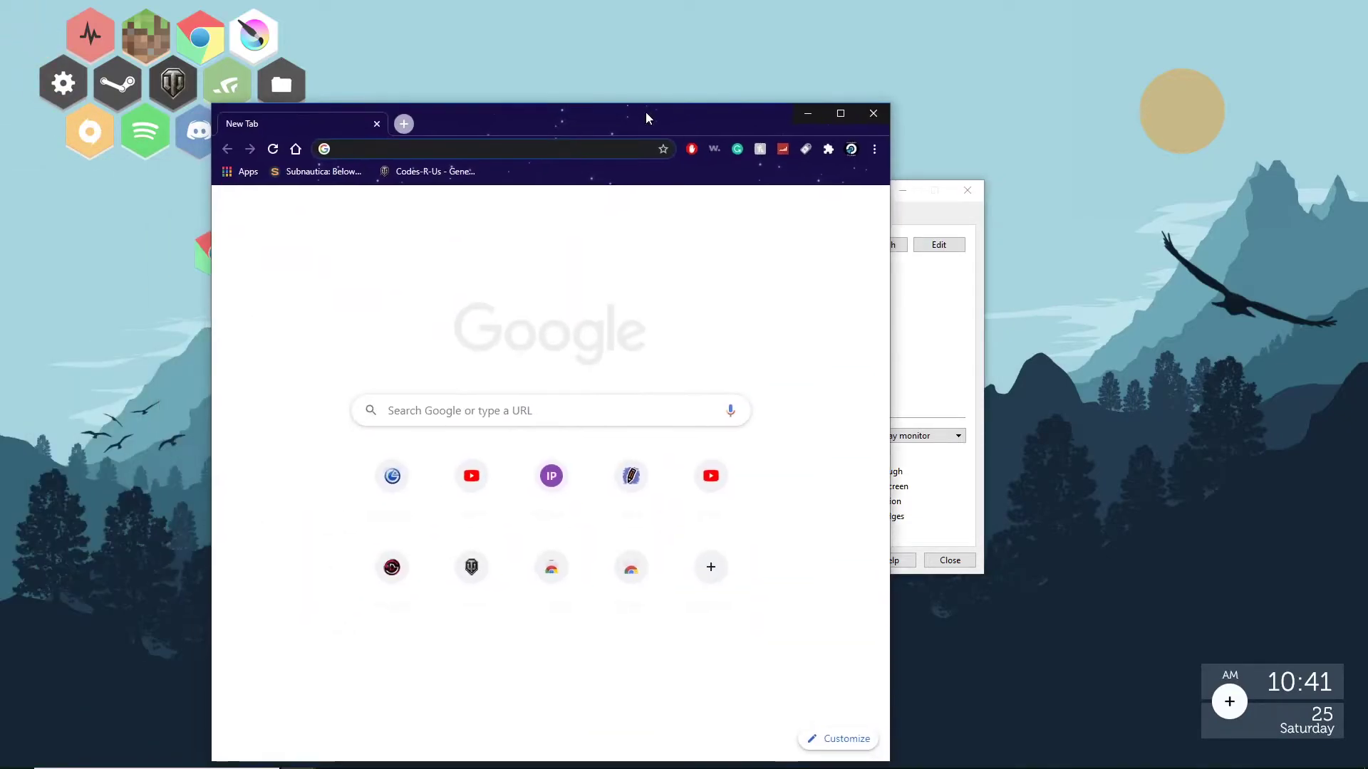
{"action": "left_click", "coordinate": [881, 118]}
{"action": "right_click", "coordinate": [232, 269]}
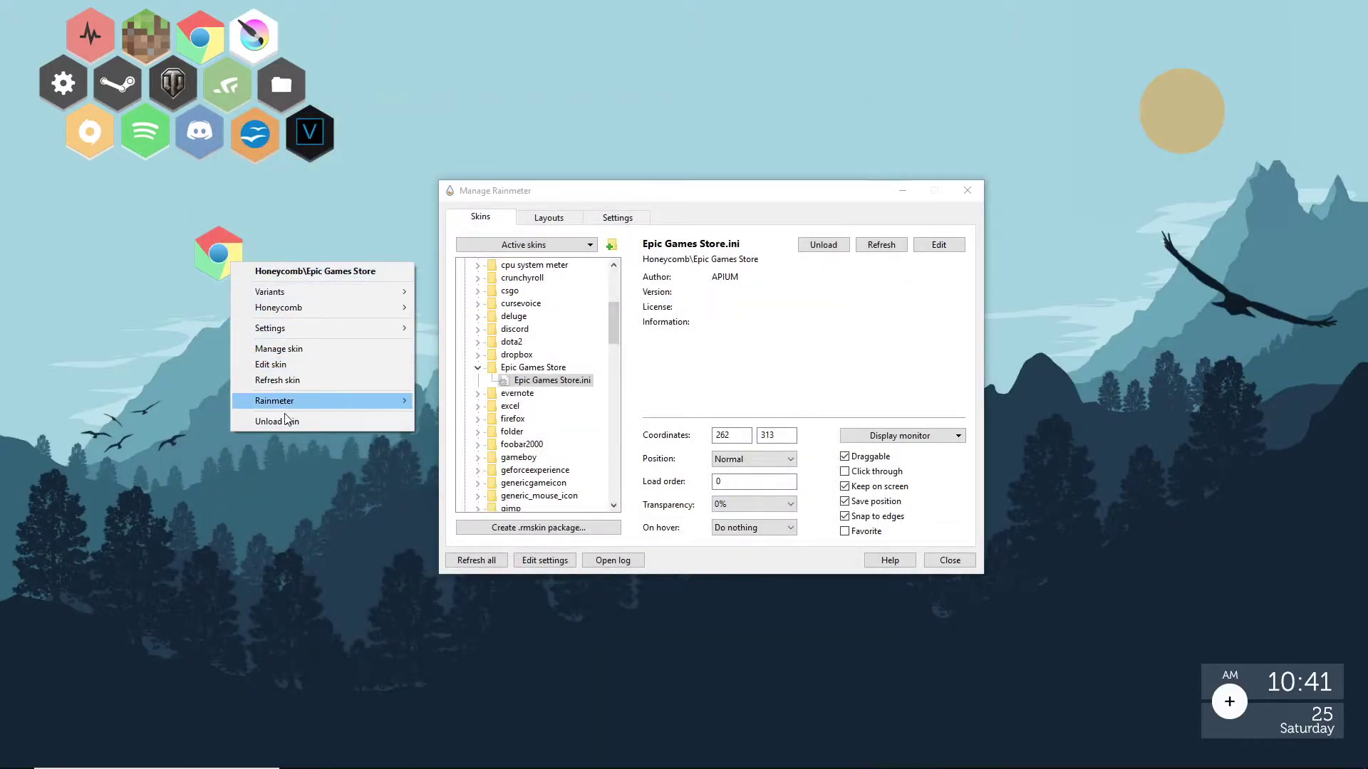
{"action": "left_click", "coordinate": [135, 499]}
{"action": "left_click", "coordinate": [299, 763]}
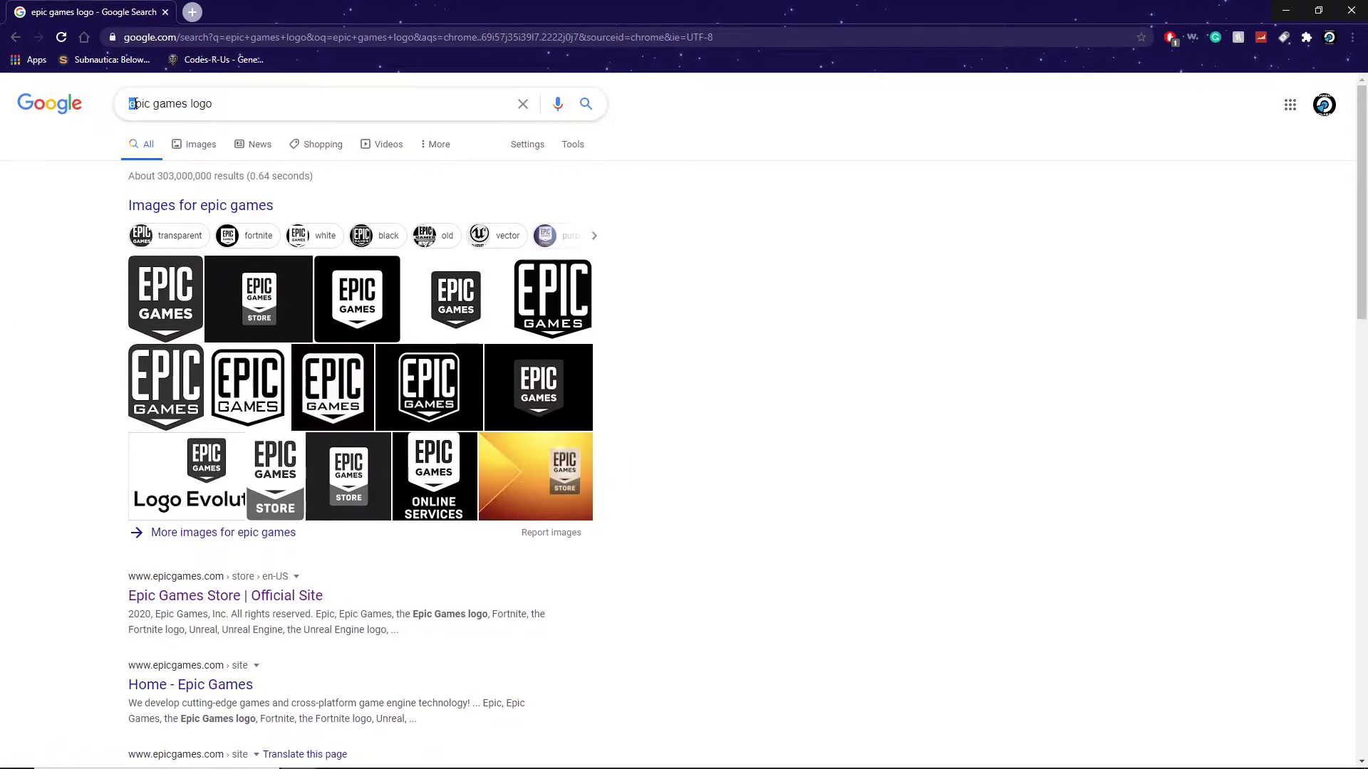
Step: Switch Google to image results and search for 'epic games logo png'
{"action": "left_click_drag", "start_coordinate": [132, 103], "coordinate": [214, 104]}
{"action": "left_click", "coordinate": [66, 260]}
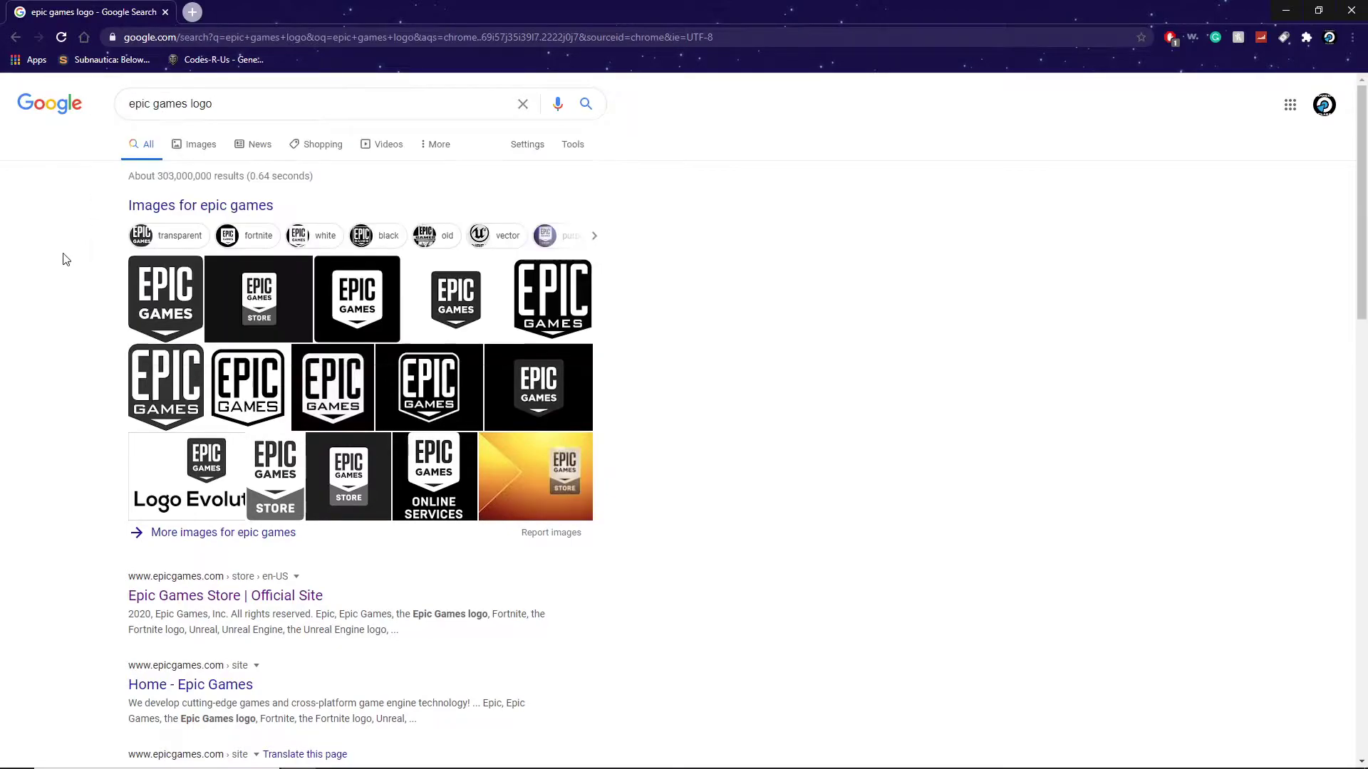
{"action": "left_click", "coordinate": [189, 144]}
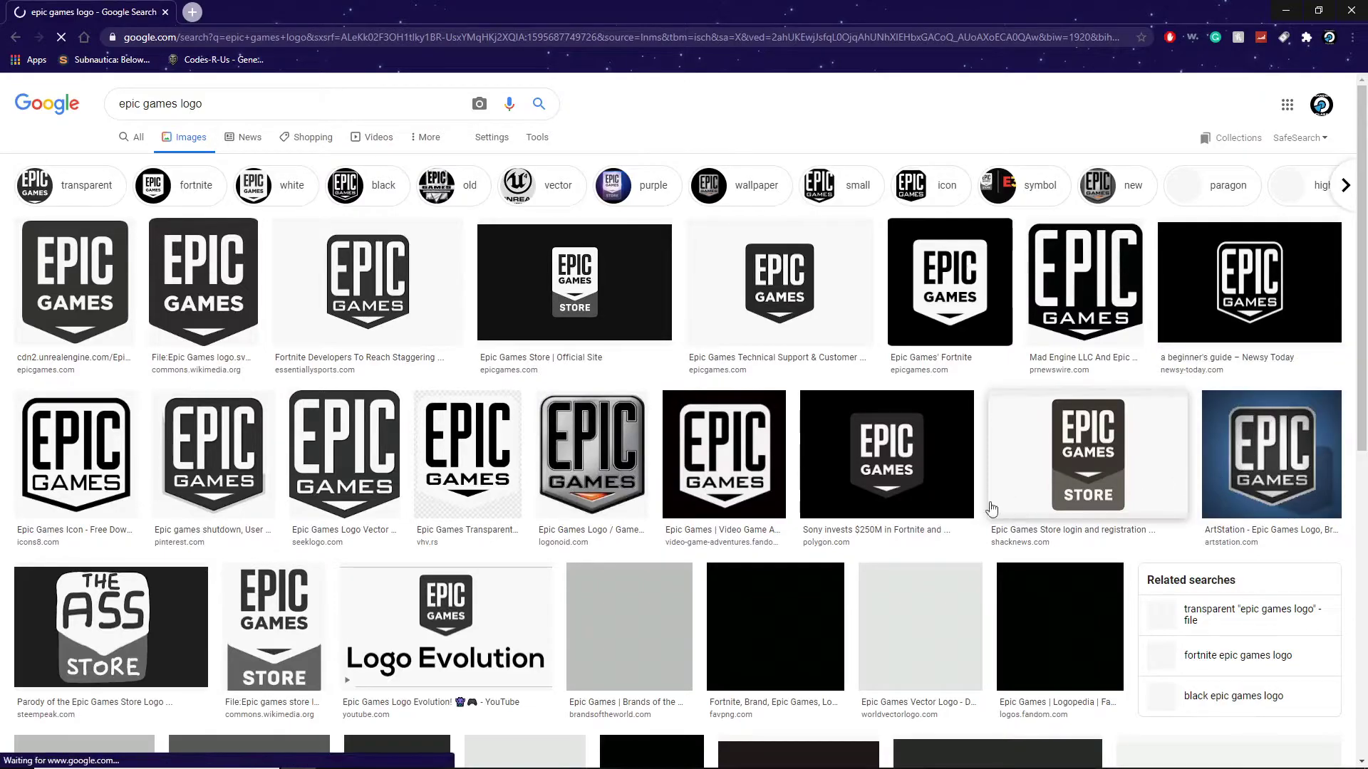
{"action": "scroll", "coordinate": [453, 445], "scroll_direction": "down", "scroll_amount": 5}
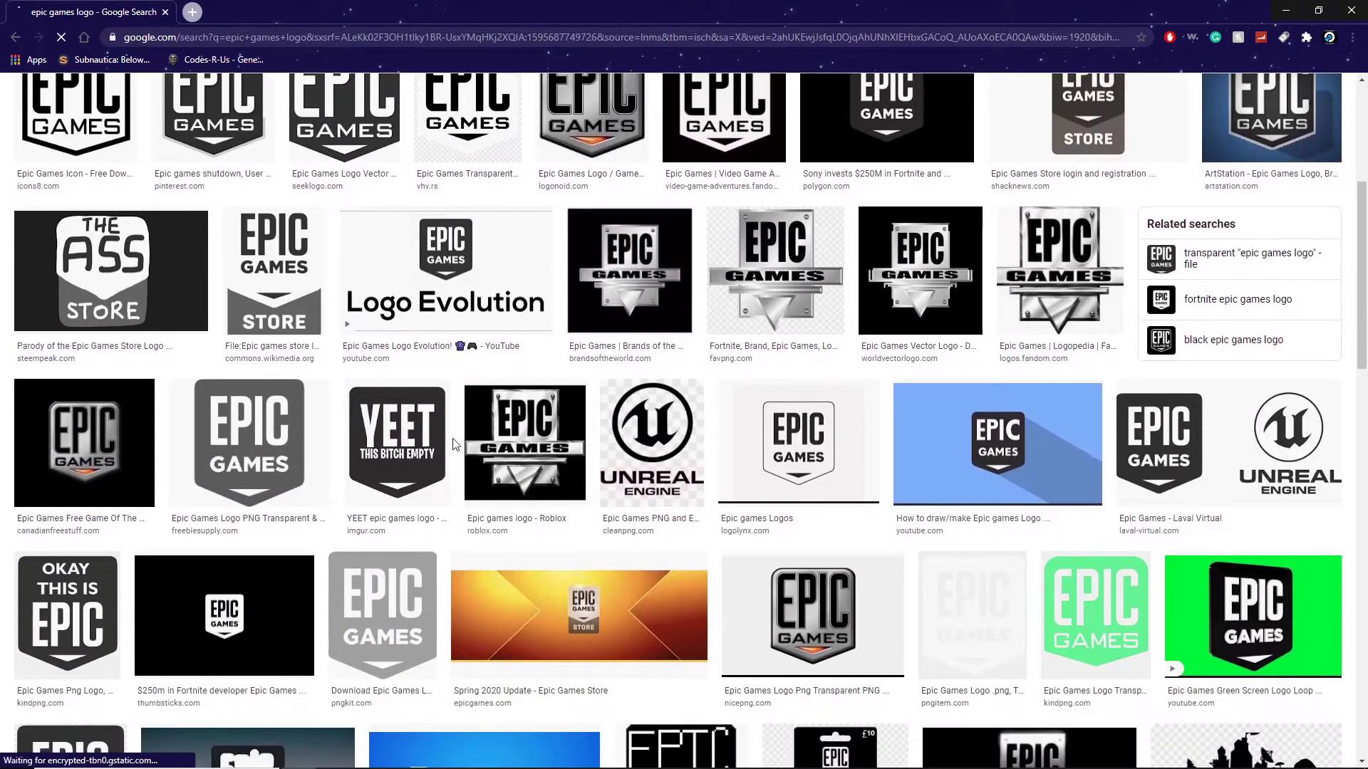
{"action": "scroll", "coordinate": [453, 445], "scroll_direction": "down", "scroll_amount": 4}
{"action": "scroll", "coordinate": [414, 447], "scroll_direction": "up", "scroll_amount": 1}
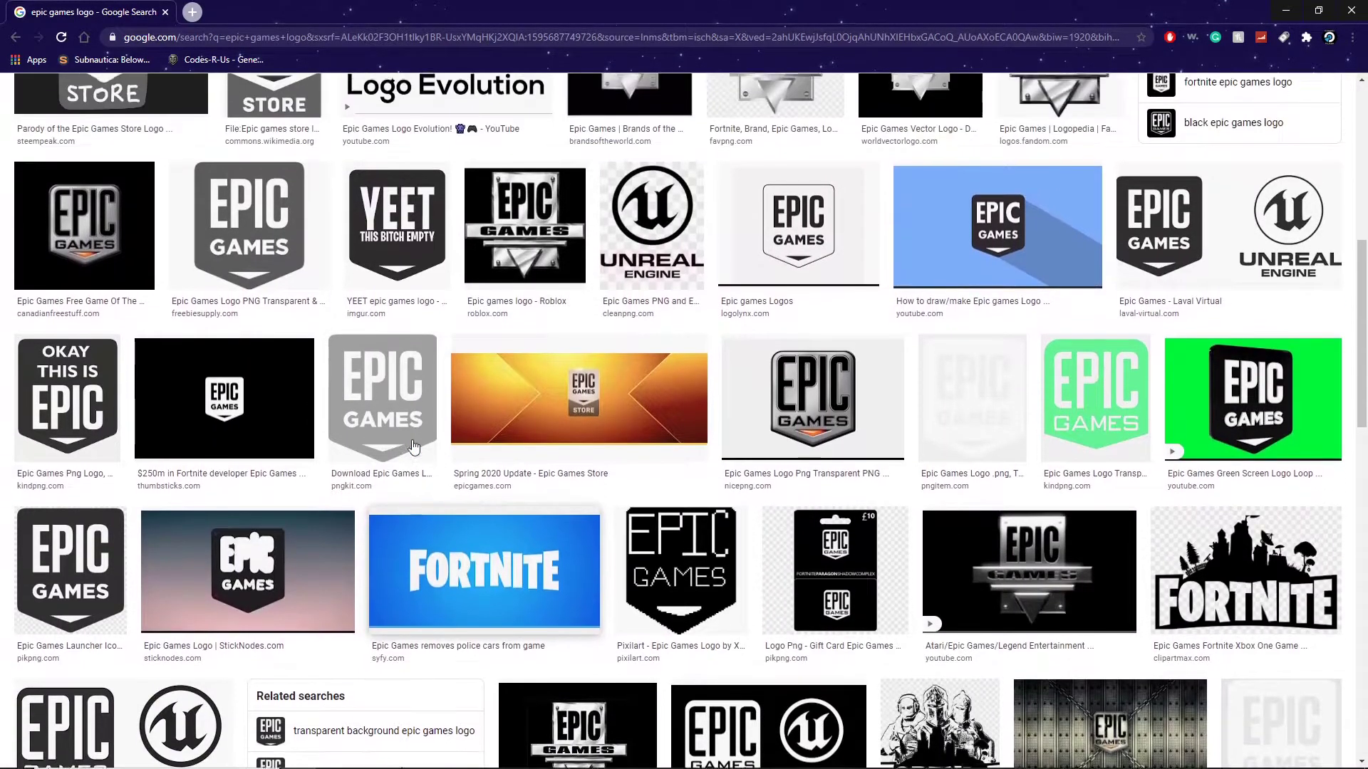
{"action": "scroll", "coordinate": [414, 447], "scroll_direction": "up", "scroll_amount": 8}
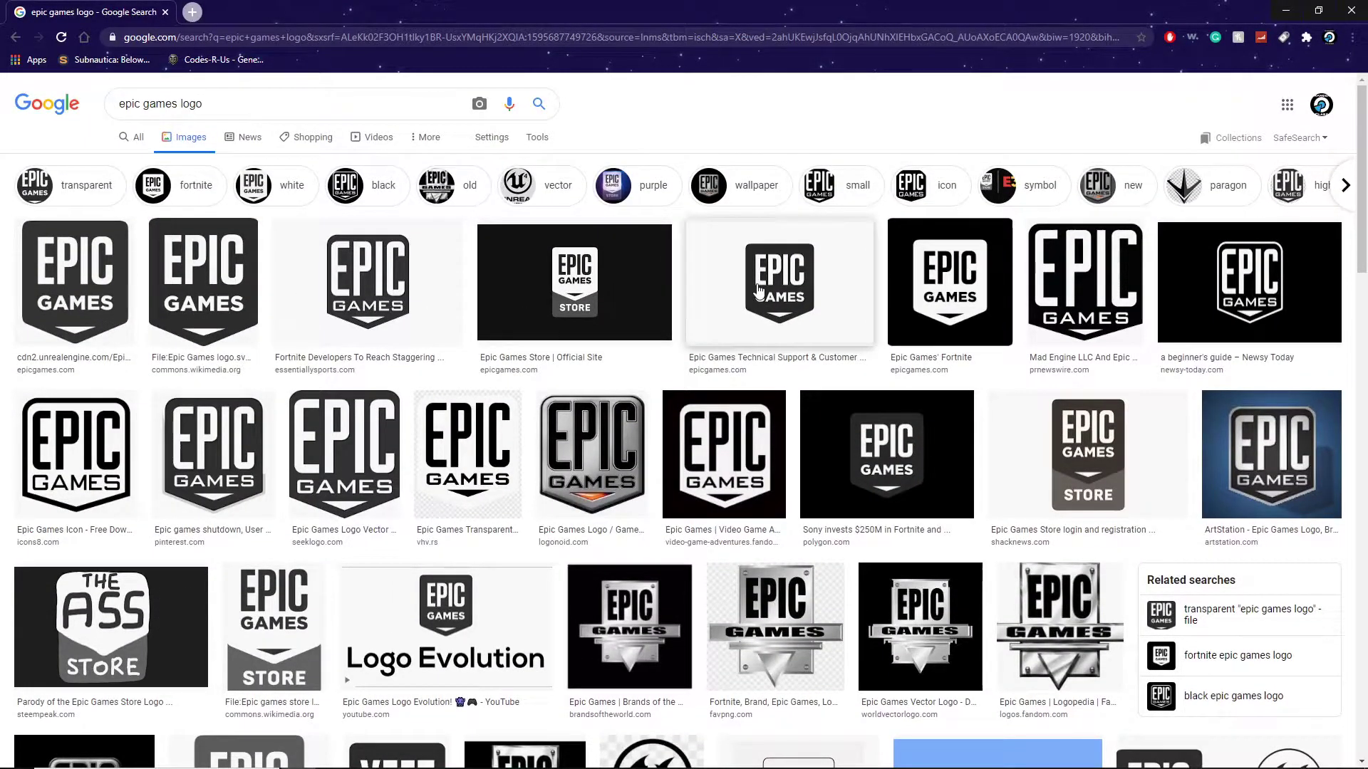
{"action": "type", "text": "n"}
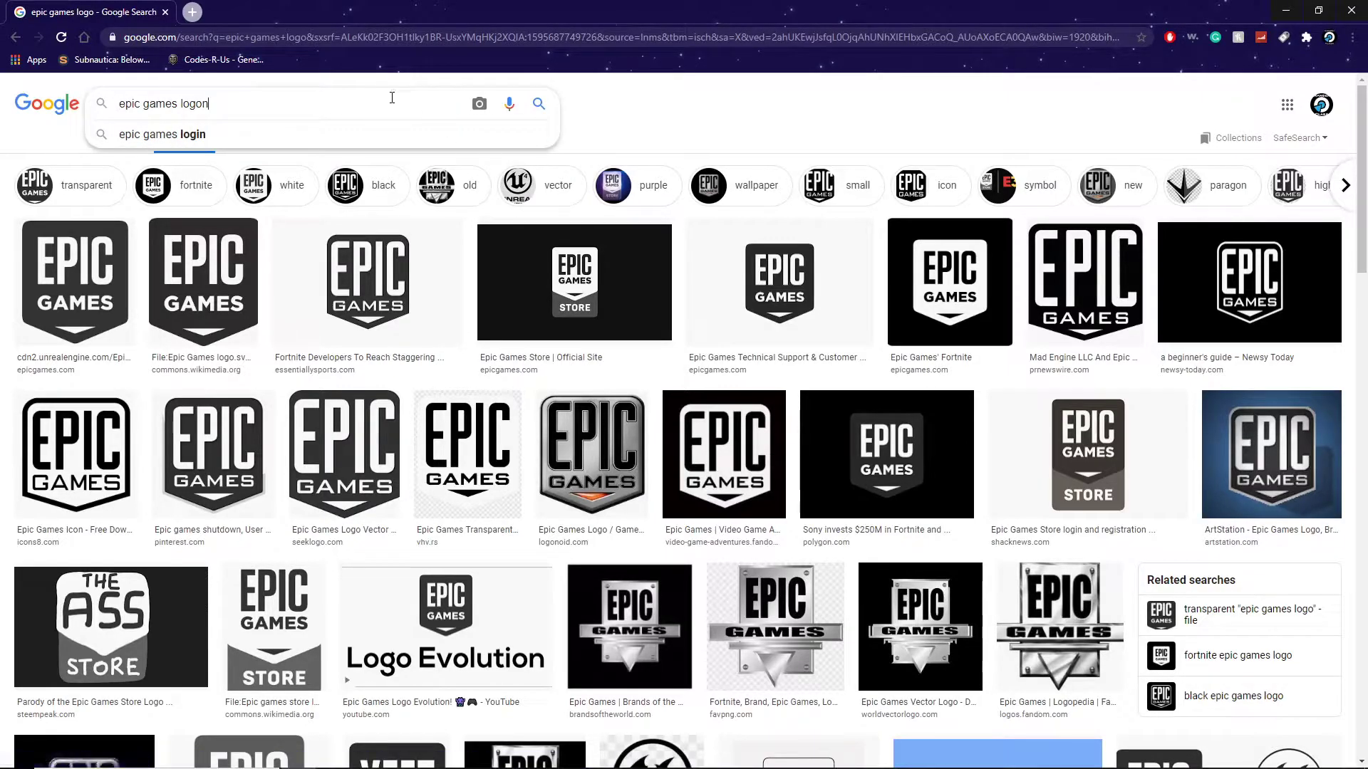
{"action": "key", "text": "BackSpace"}
{"action": "type", "text": "png"}
{"action": "key", "text": "Return"}
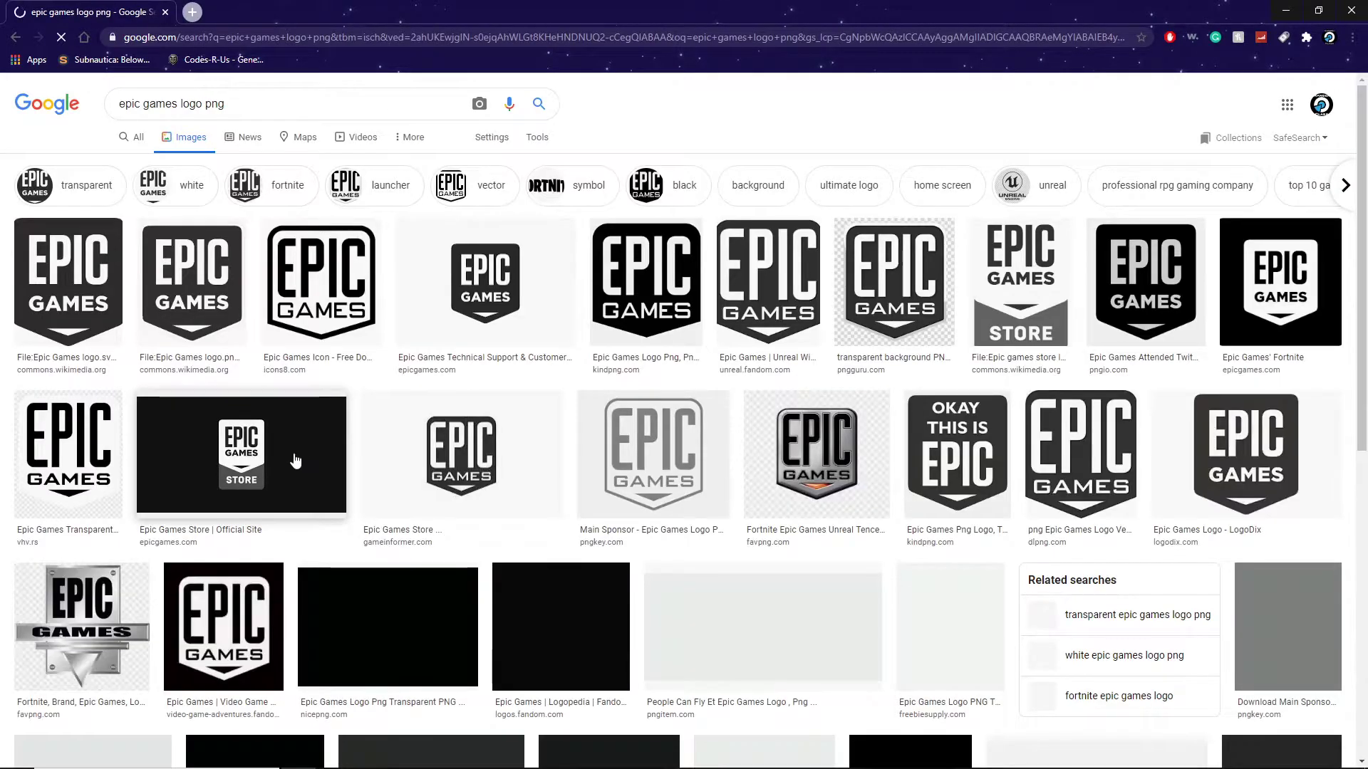
Step: Save the previewed transparent Epic Games logo into the Downloads folder
{"action": "left_click", "coordinate": [875, 304]}
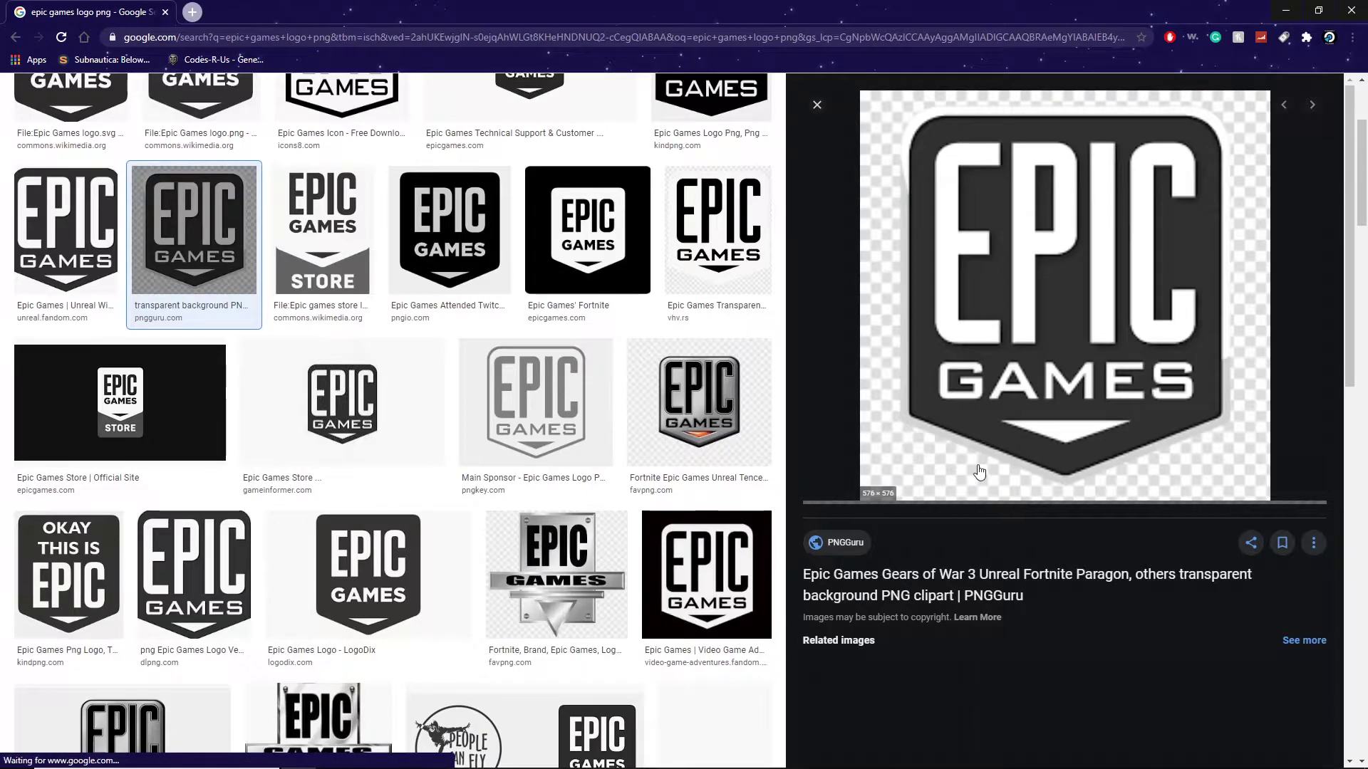
{"action": "right_click", "coordinate": [1045, 228]}
{"action": "left_click", "coordinate": [1097, 374]}
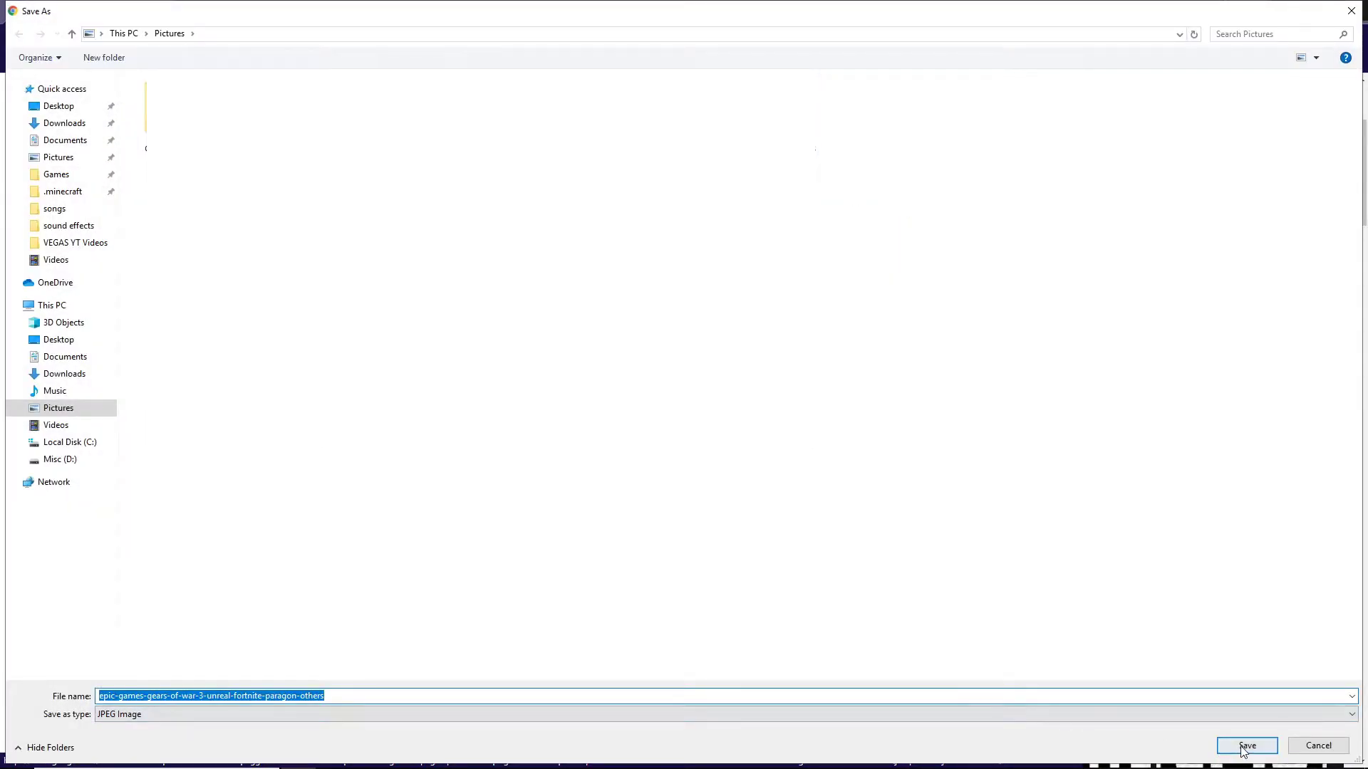
{"action": "left_click", "coordinate": [78, 374]}
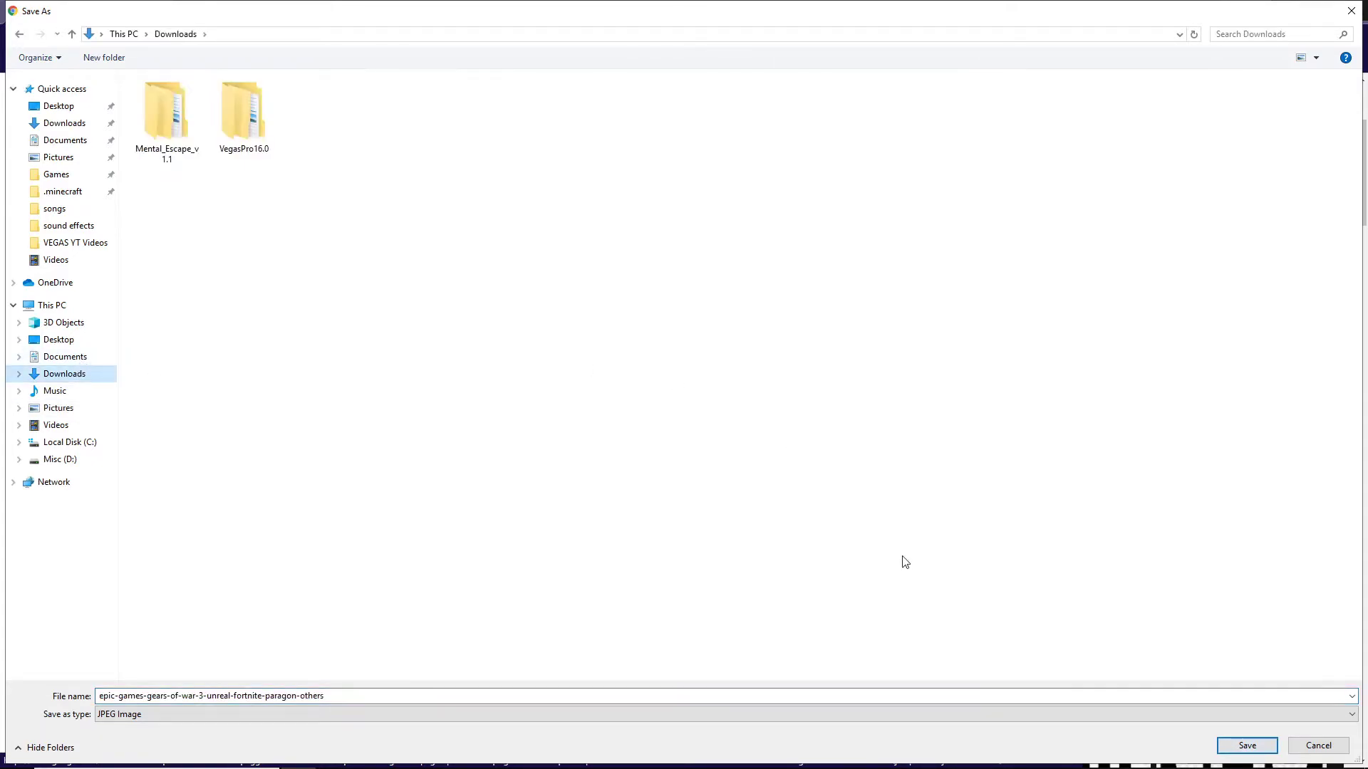
{"action": "left_click", "coordinate": [1247, 745]}
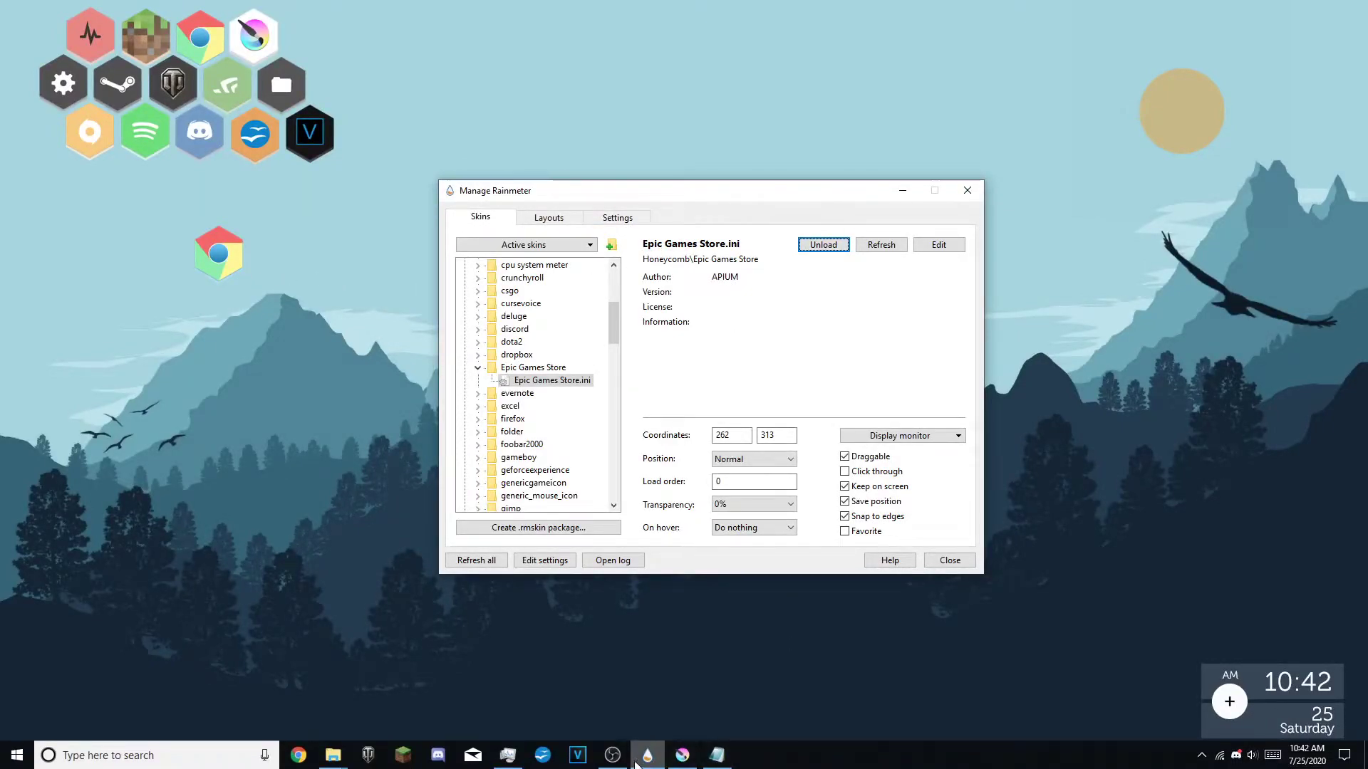
Step: Switch to File Explorer from the taskbar to reach the Documents folder
{"action": "left_click", "coordinate": [684, 758]}
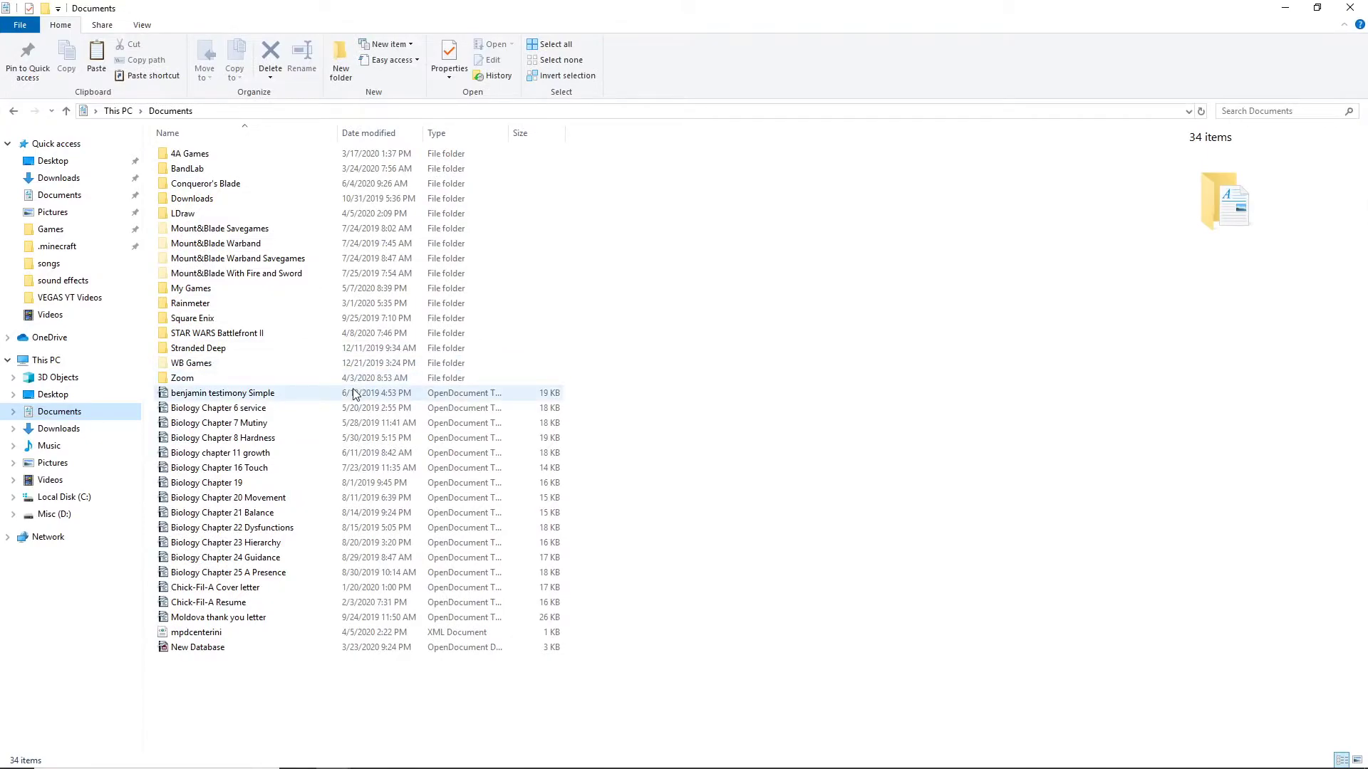
{"action": "double_click", "coordinate": [190, 305]}
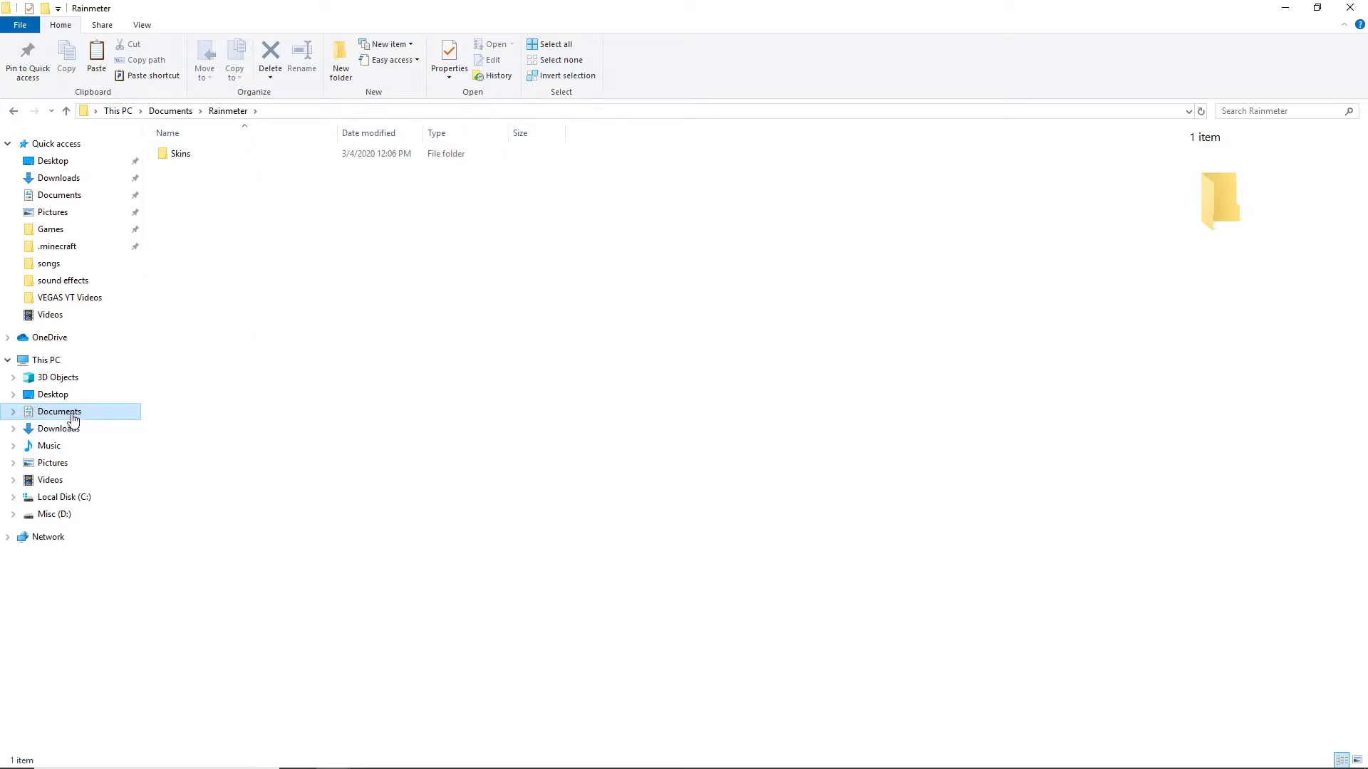
{"action": "left_click", "coordinate": [195, 157]}
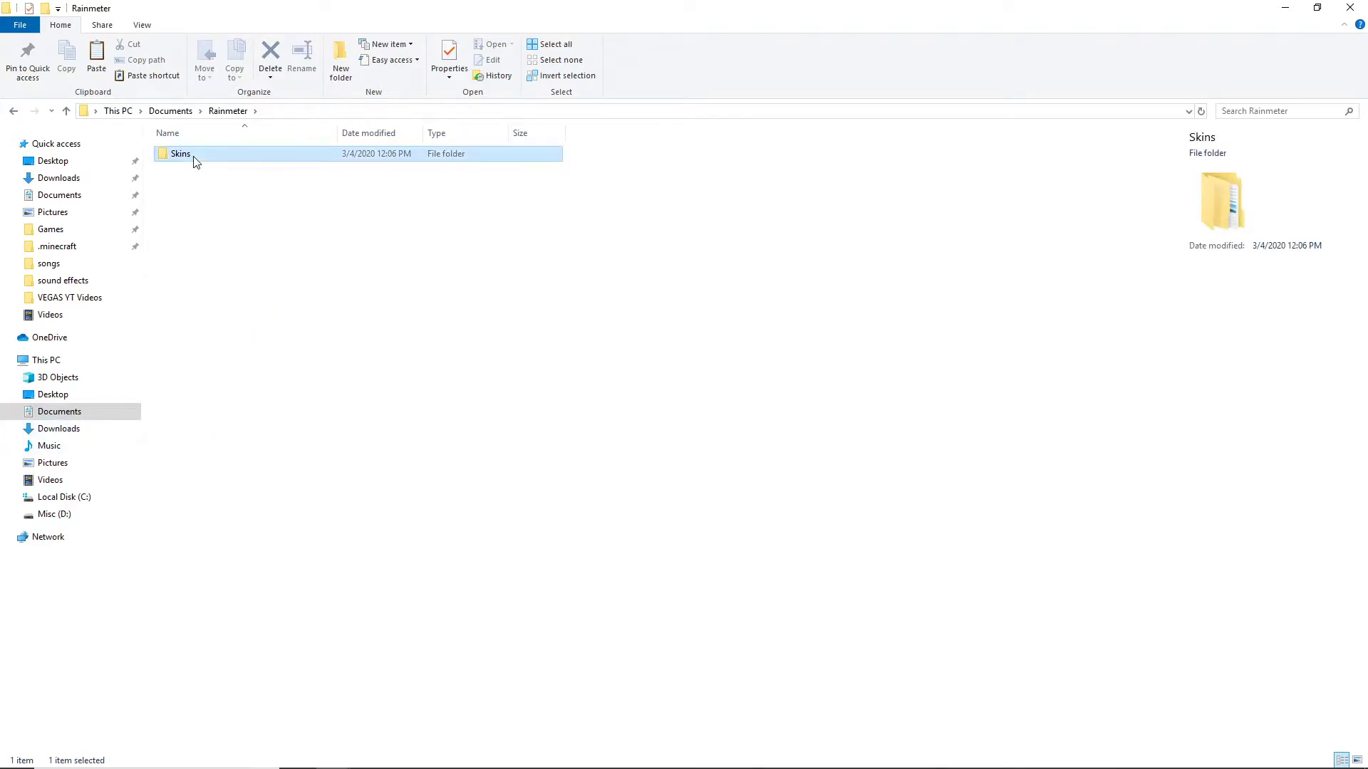
{"action": "left_click", "coordinate": [186, 114]}
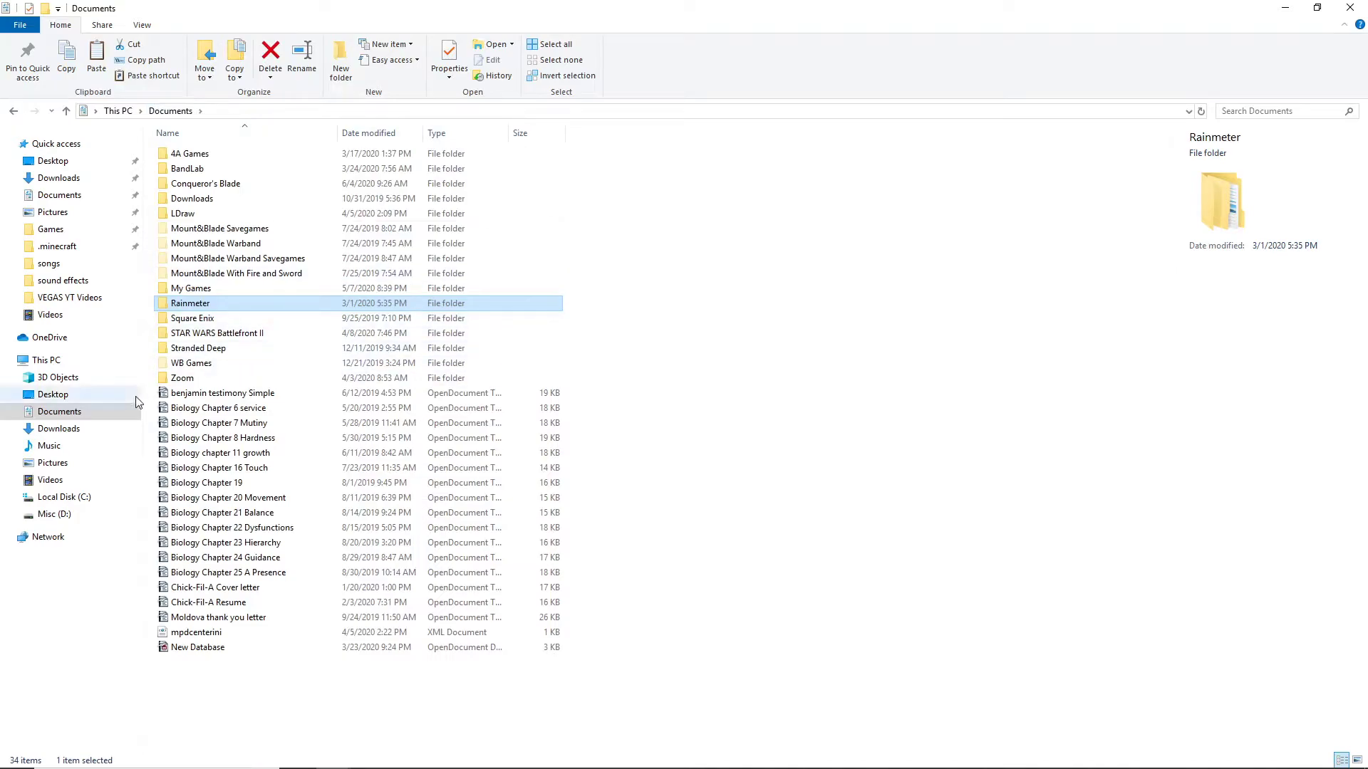
{"action": "double_click", "coordinate": [205, 306]}
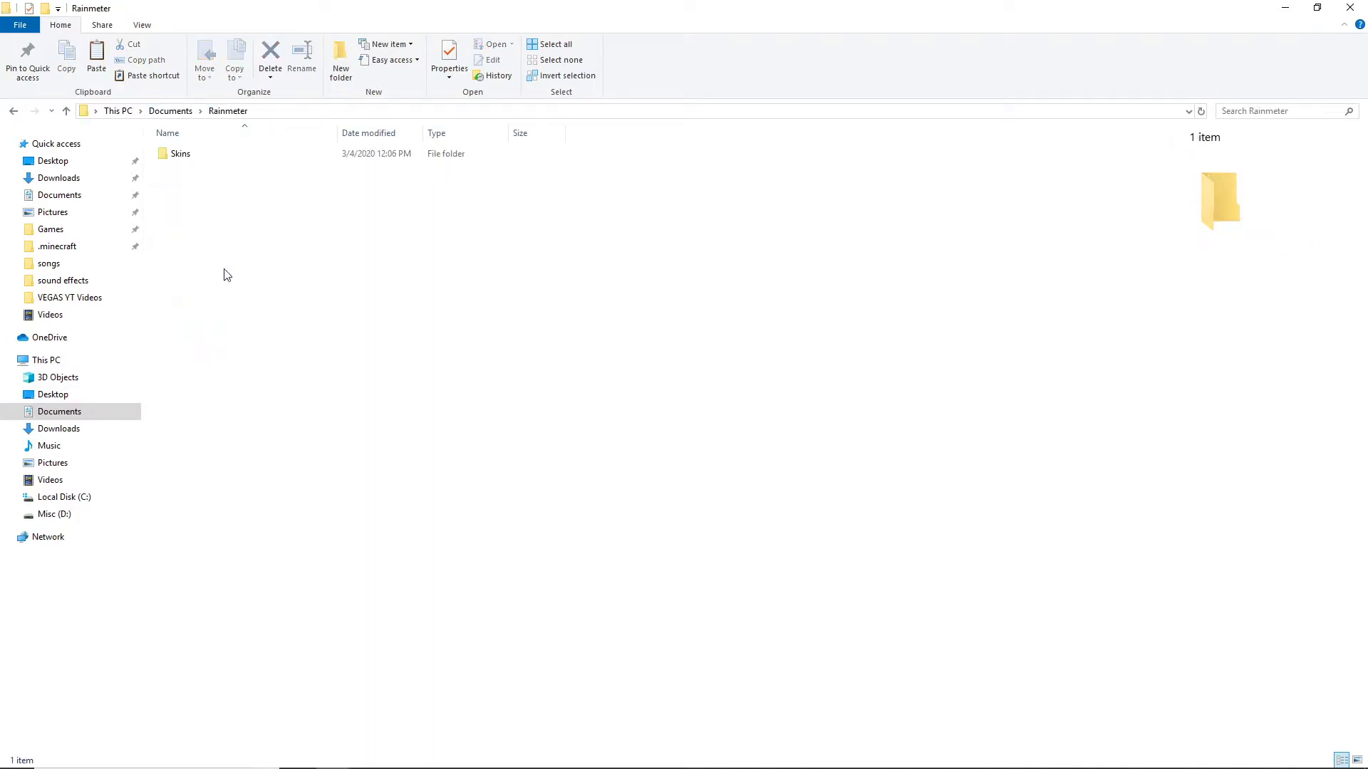
{"action": "double_click", "coordinate": [210, 156]}
{"action": "double_click", "coordinate": [215, 199]}
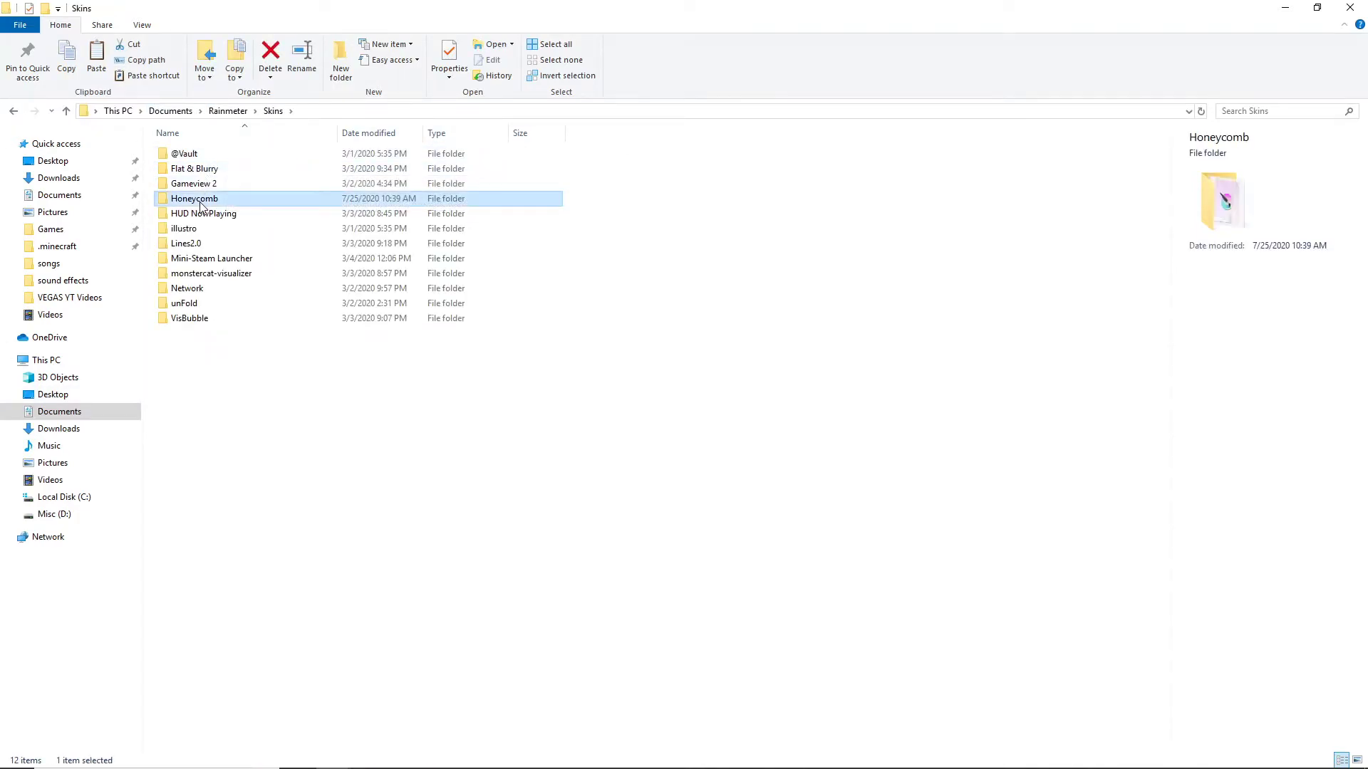
{"action": "double_click", "coordinate": [267, 161]}
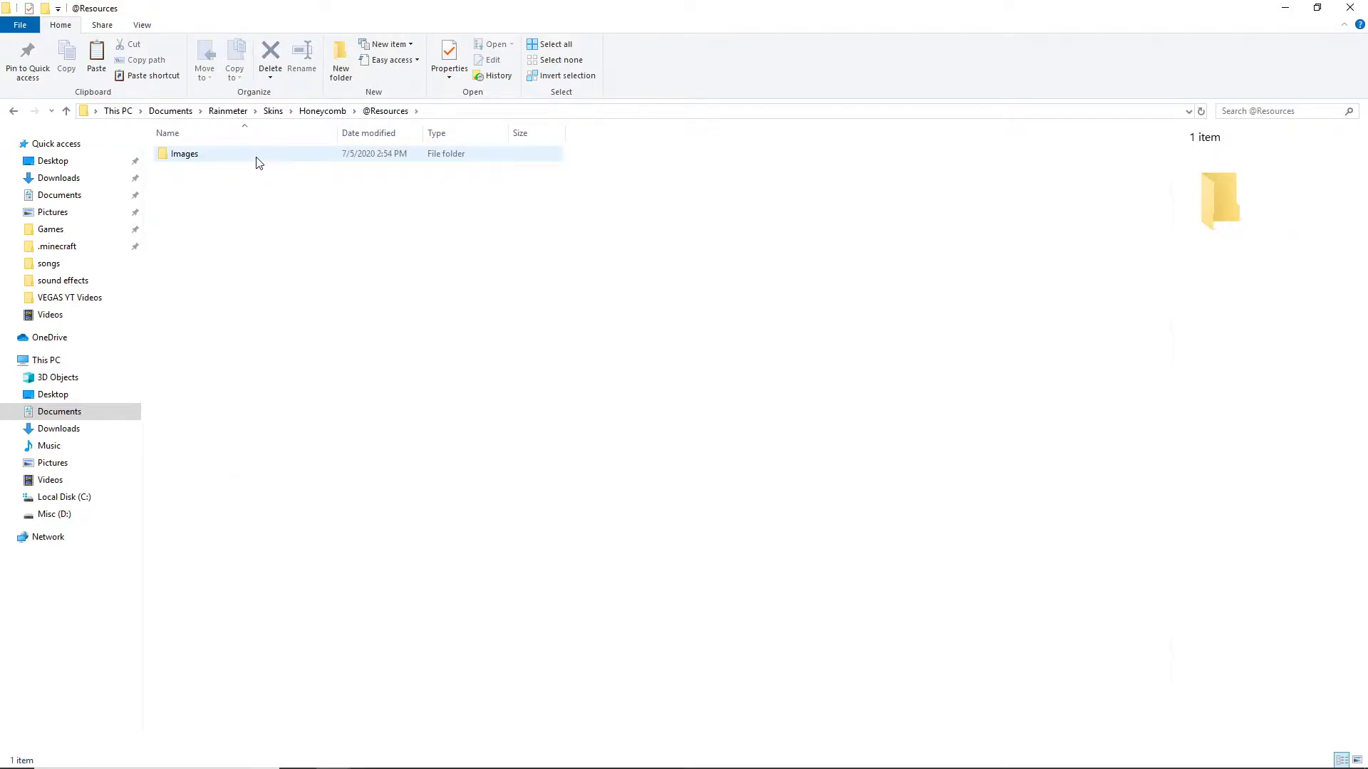
{"action": "double_click", "coordinate": [199, 161]}
{"action": "scroll", "coordinate": [505, 492], "scroll_direction": "down", "scroll_amount": 1}
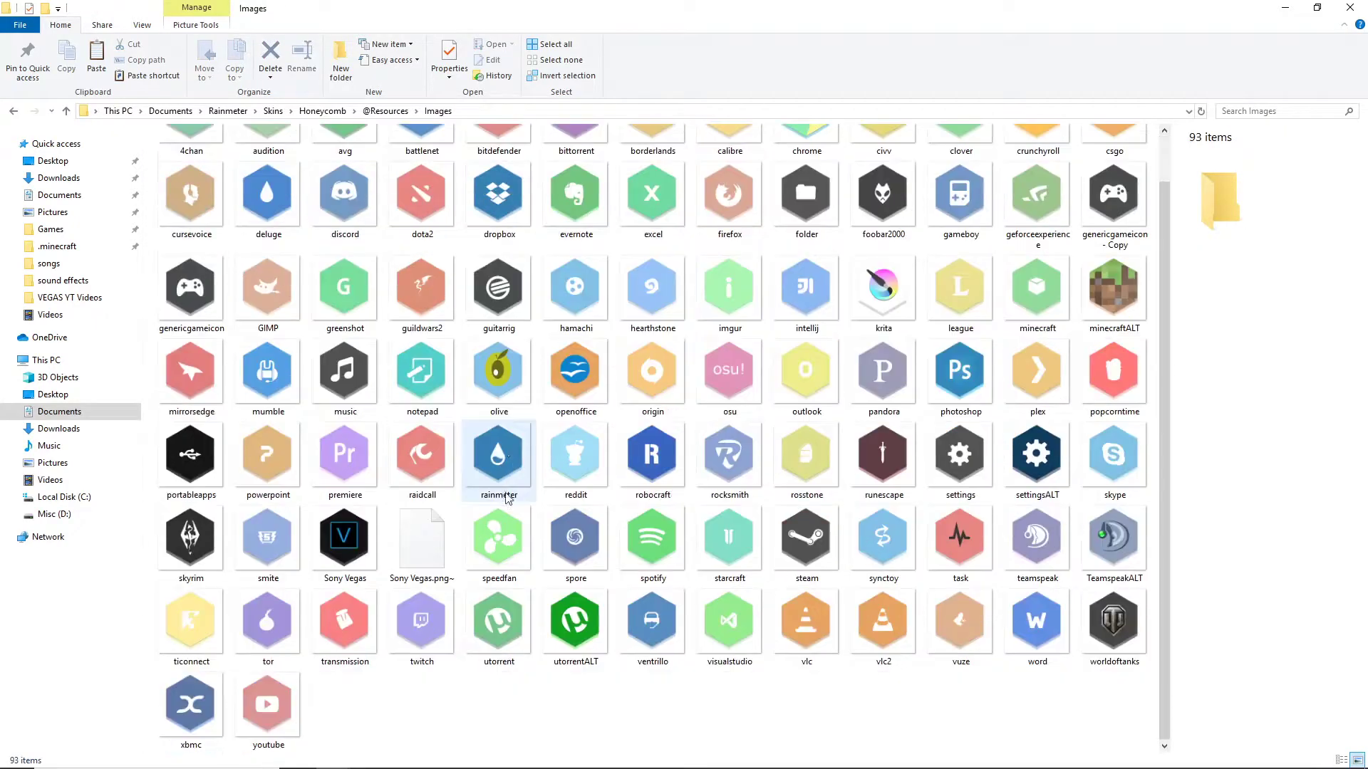
{"action": "scroll", "coordinate": [510, 529], "scroll_direction": "up", "scroll_amount": 1}
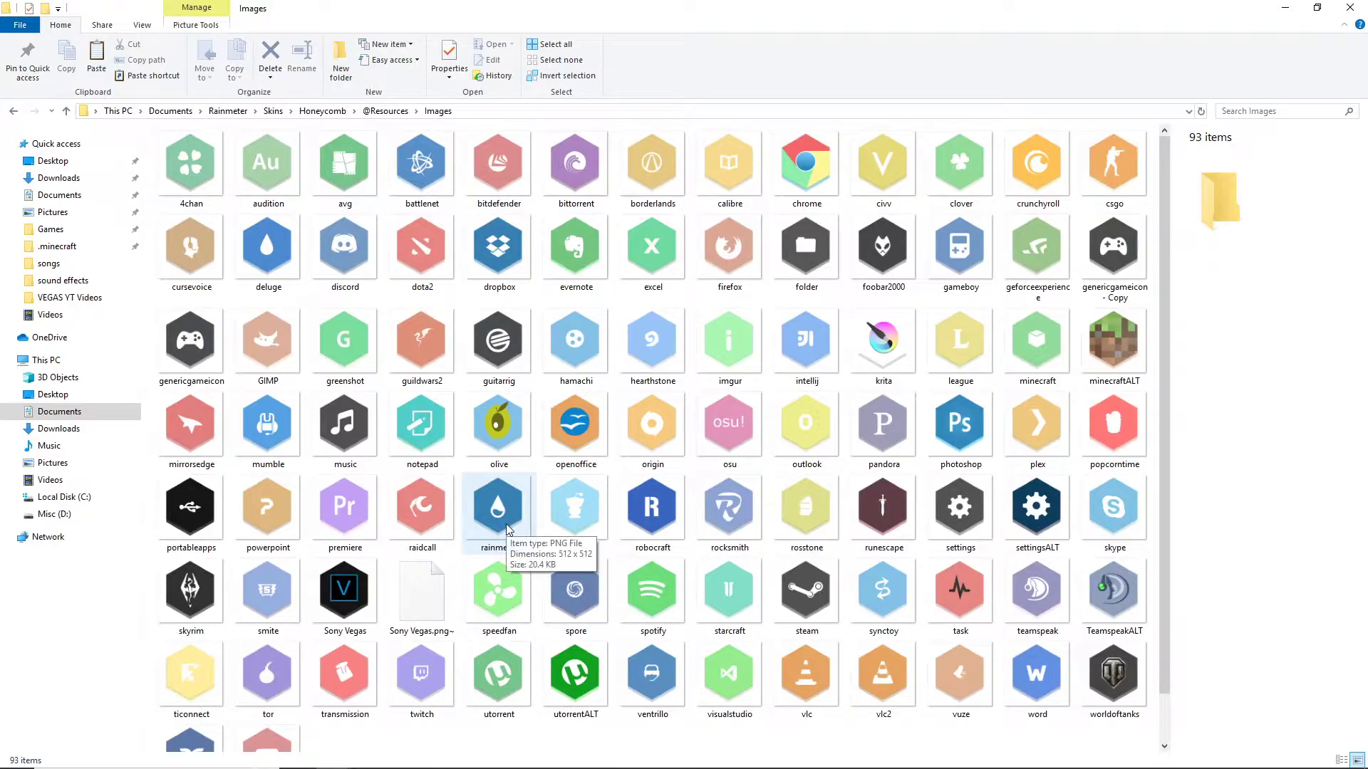
{"action": "scroll", "coordinate": [508, 530], "scroll_direction": "down", "scroll_amount": 1}
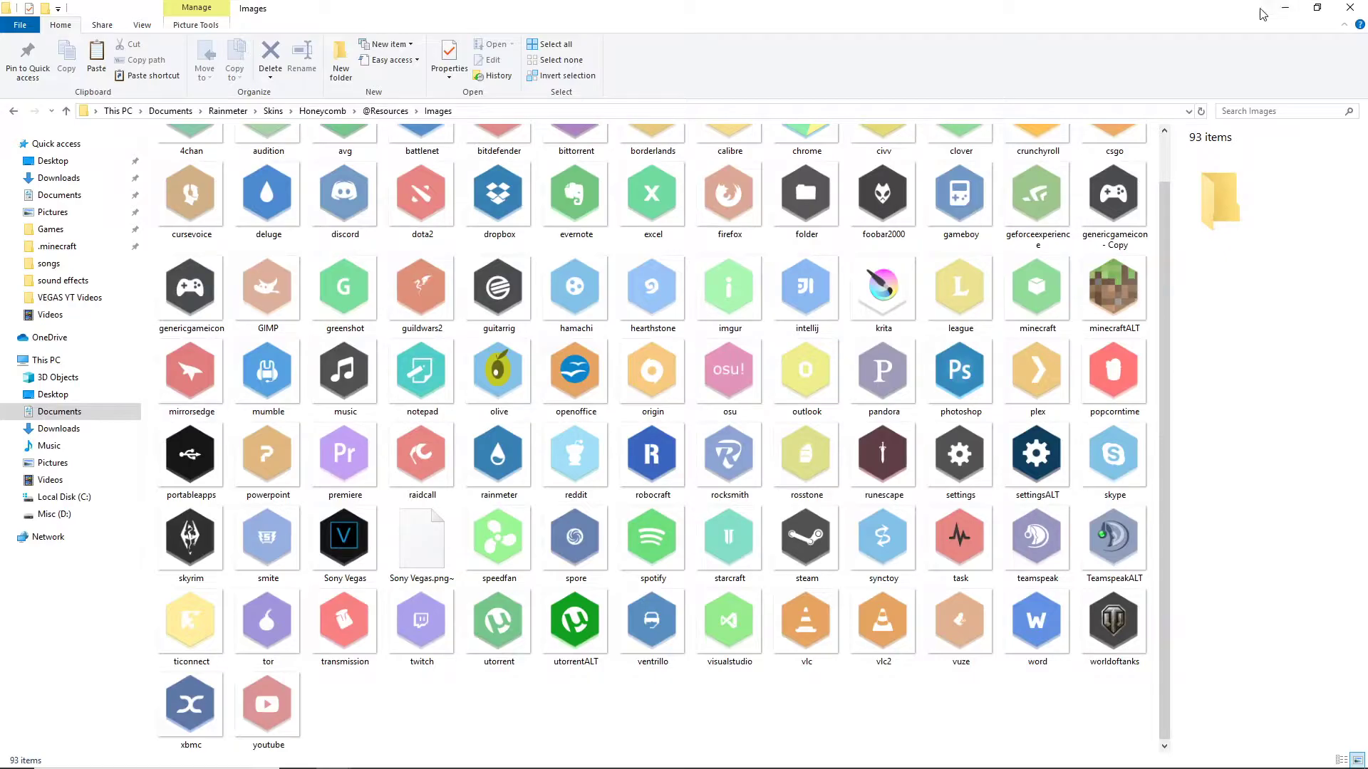
Step: Minimise Explorer and Krita, collapse Epic Games Store, and open the chrome skin folder maximized
{"action": "left_click", "coordinate": [1285, 9]}
{"action": "left_click", "coordinate": [1285, 8]}
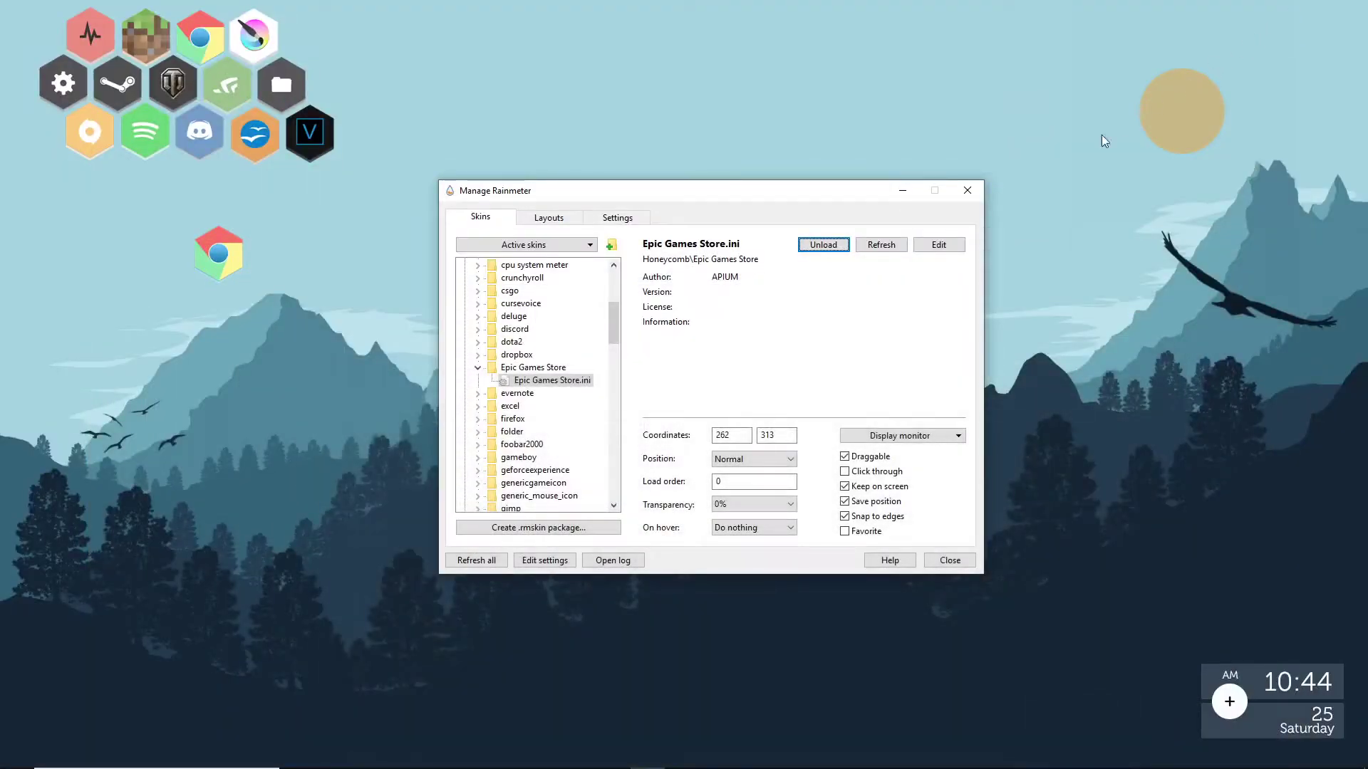
{"action": "double_click", "coordinate": [489, 366]}
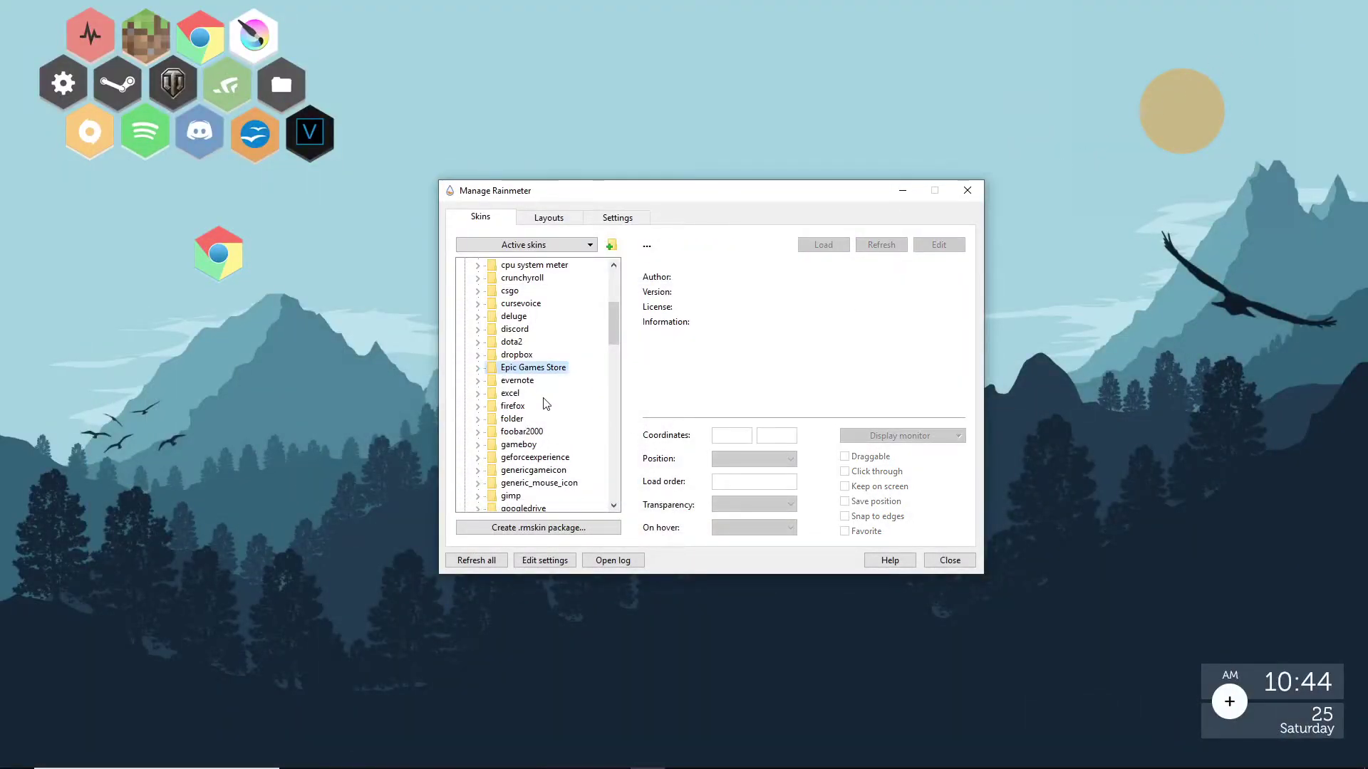
{"action": "scroll", "coordinate": [546, 408], "scroll_direction": "up", "scroll_amount": 5}
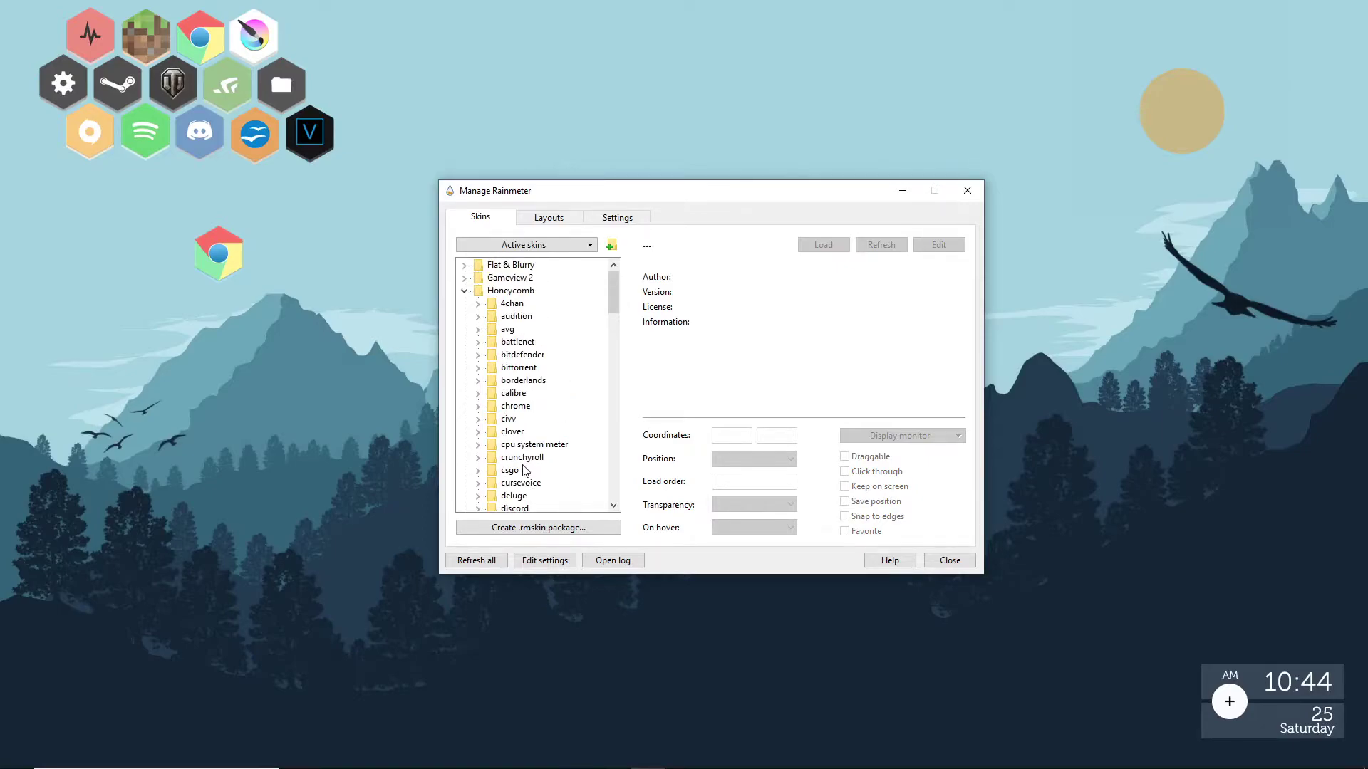
{"action": "scroll", "coordinate": [525, 442], "scroll_direction": "down", "scroll_amount": 1}
{"action": "right_click", "coordinate": [518, 369]}
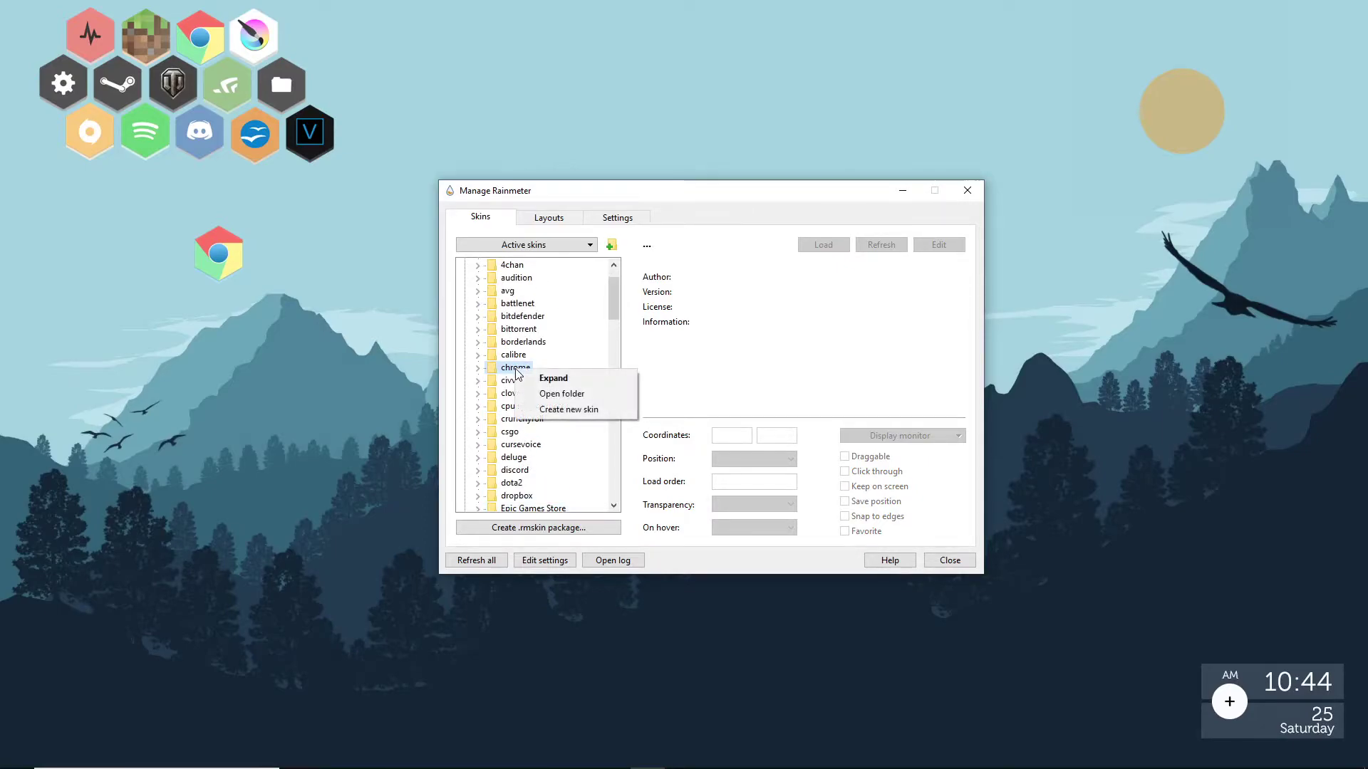
{"action": "left_click", "coordinate": [575, 397]}
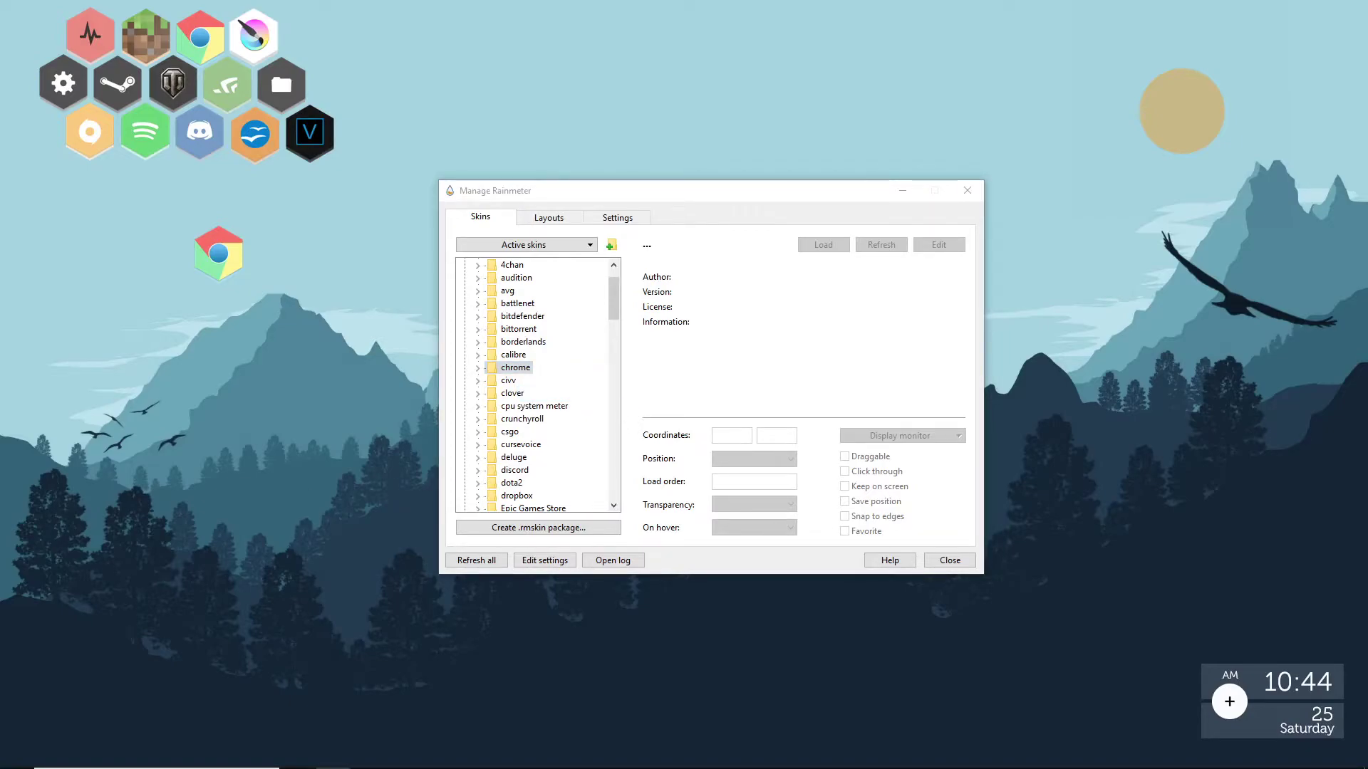
{"action": "left_click_drag", "start_coordinate": [142, 335], "coordinate": [882, 4]}
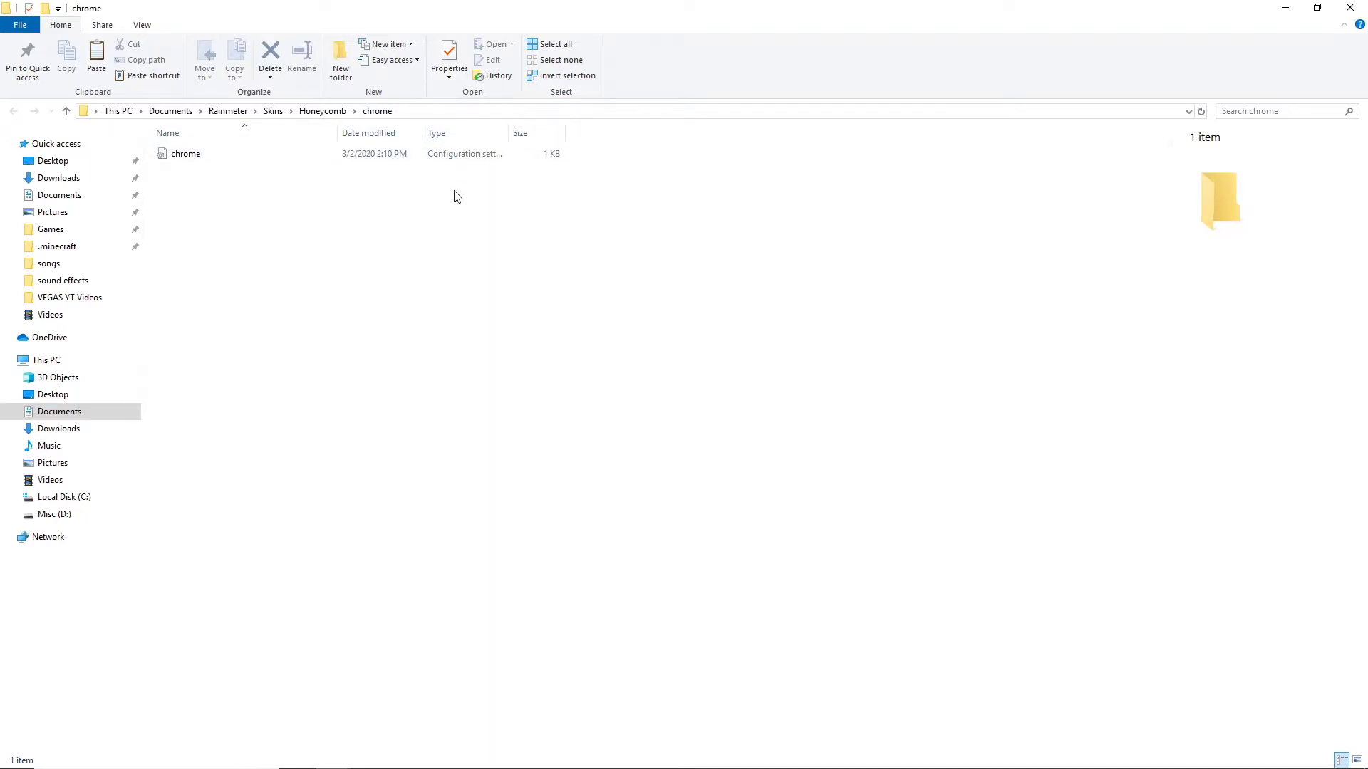
{"action": "left_click", "coordinate": [331, 114]}
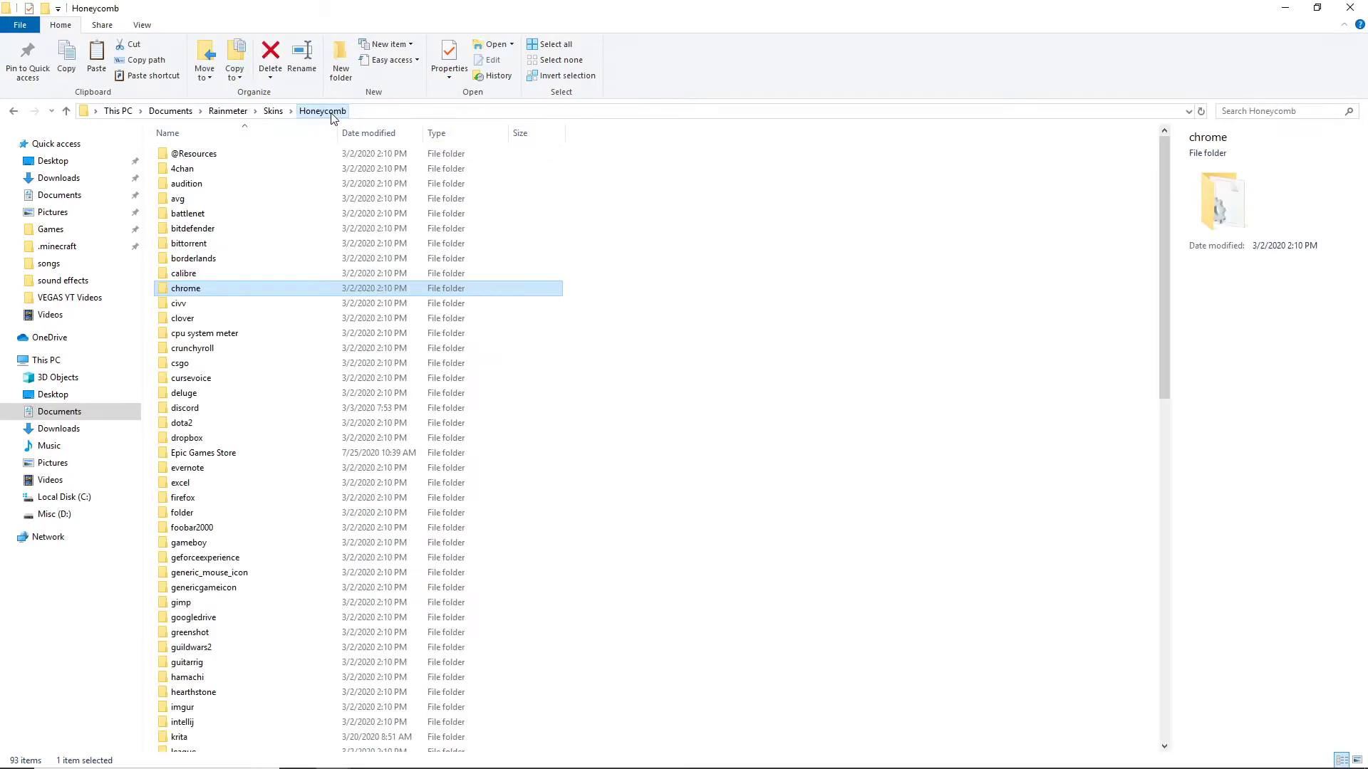
{"action": "double_click", "coordinate": [190, 155]}
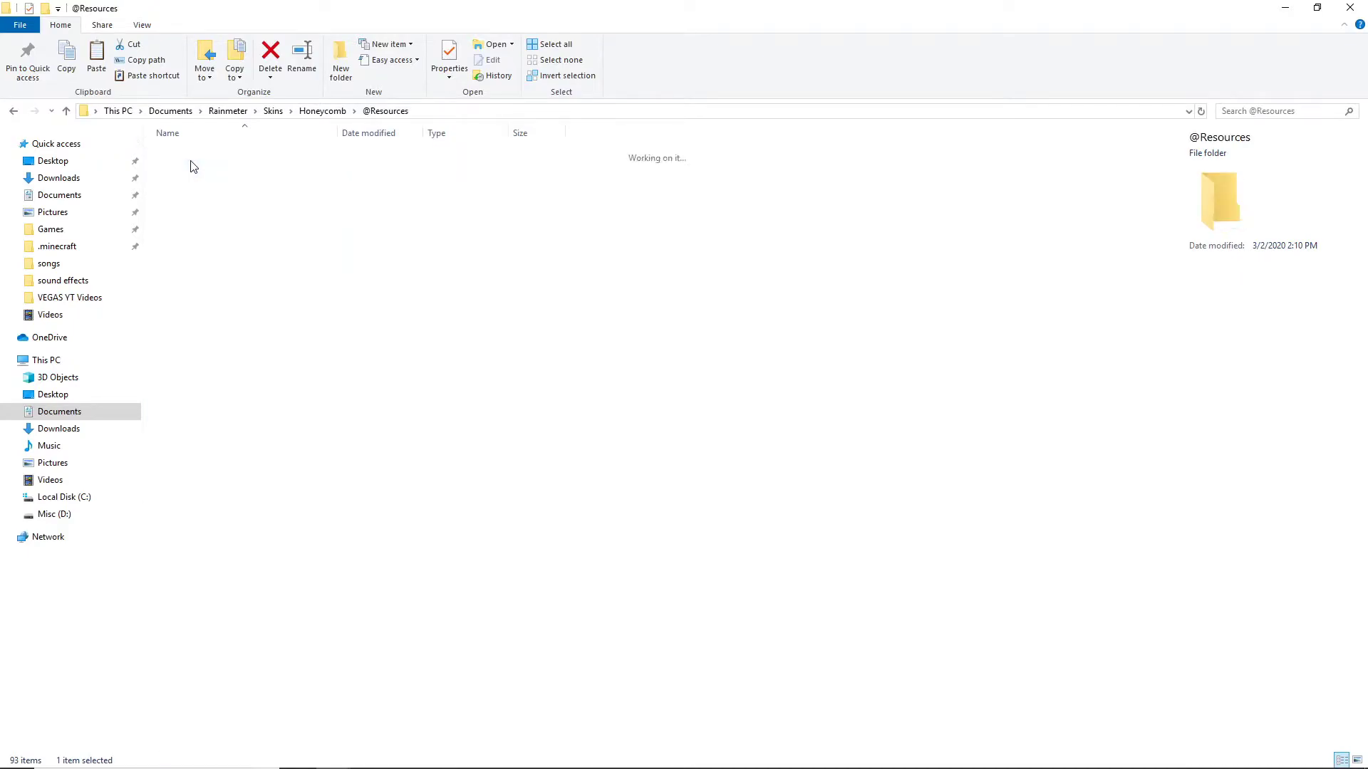
{"action": "double_click", "coordinate": [254, 149]}
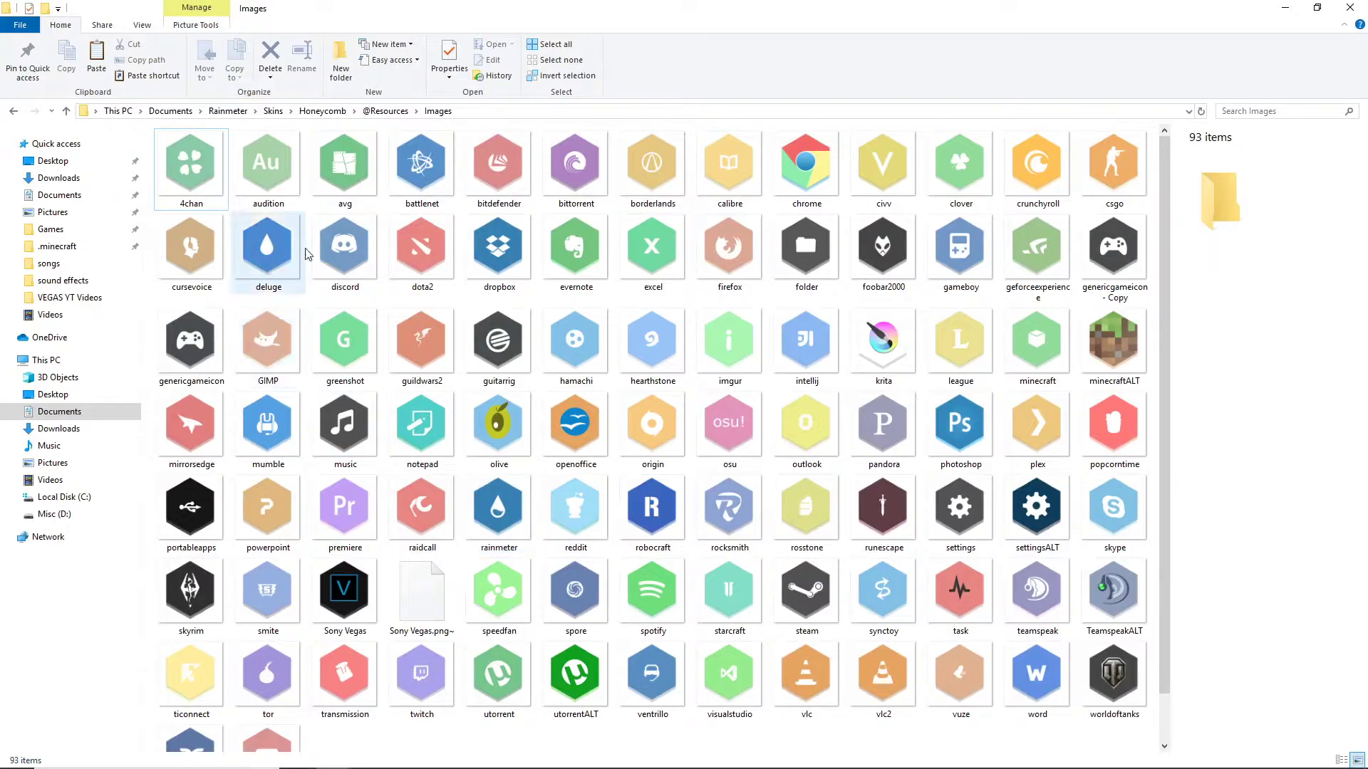
{"action": "scroll", "coordinate": [727, 563], "scroll_direction": "down", "scroll_amount": 1}
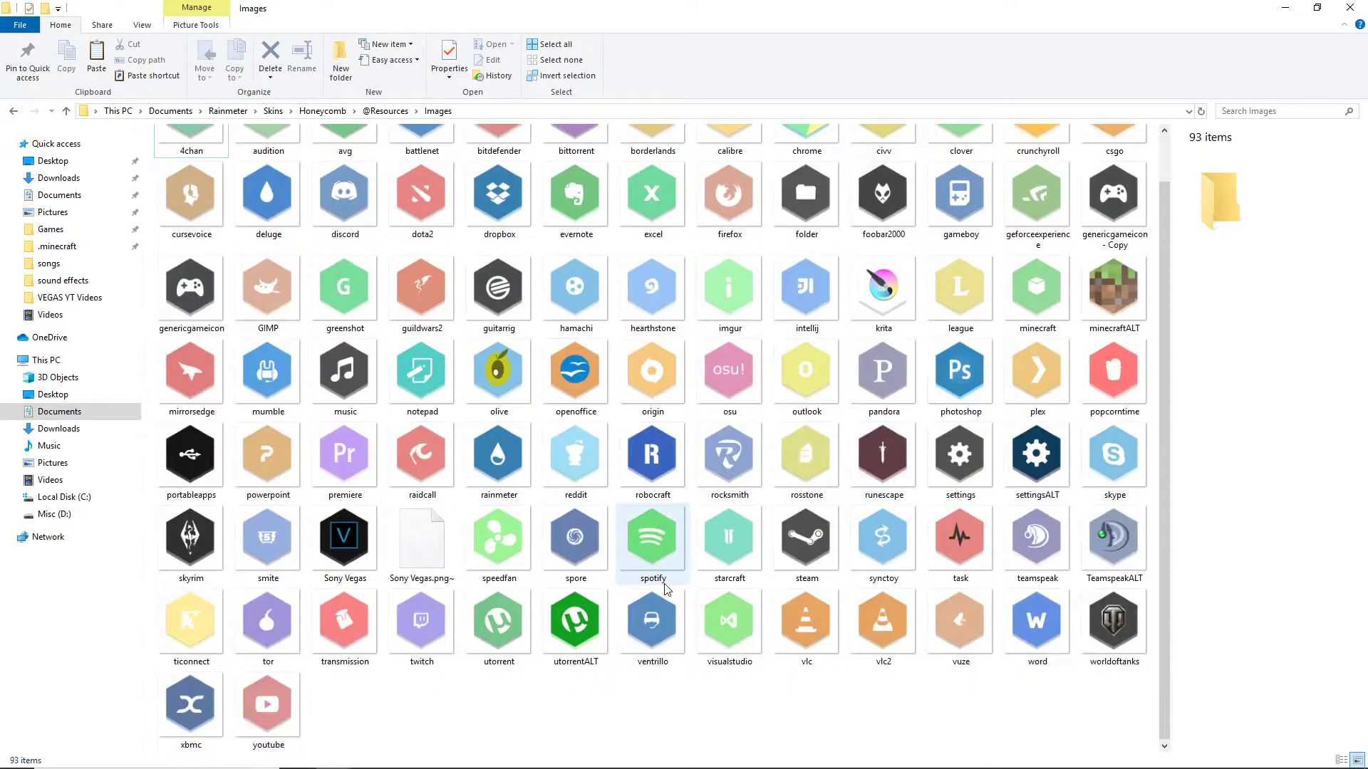
{"action": "left_click", "coordinate": [652, 473]}
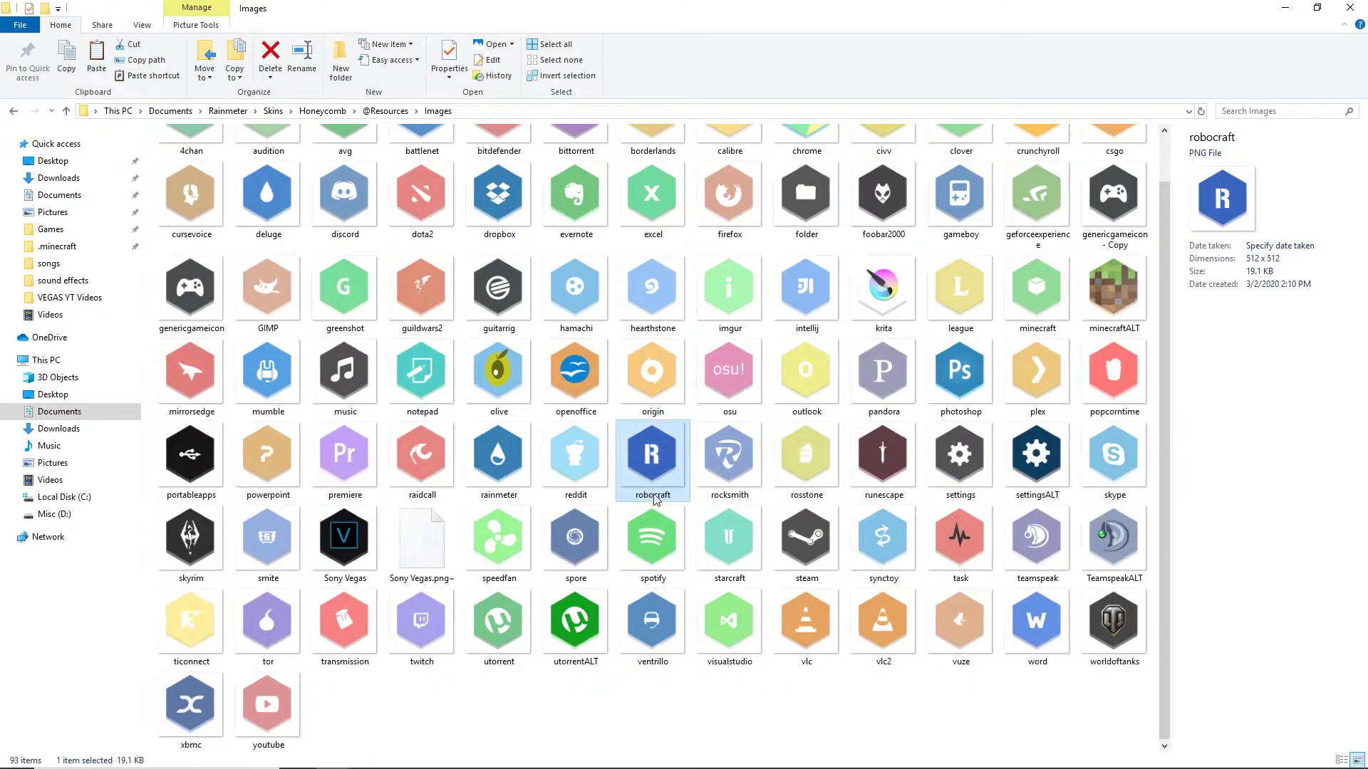
{"action": "scroll", "coordinate": [670, 497], "scroll_direction": "up", "scroll_amount": 1}
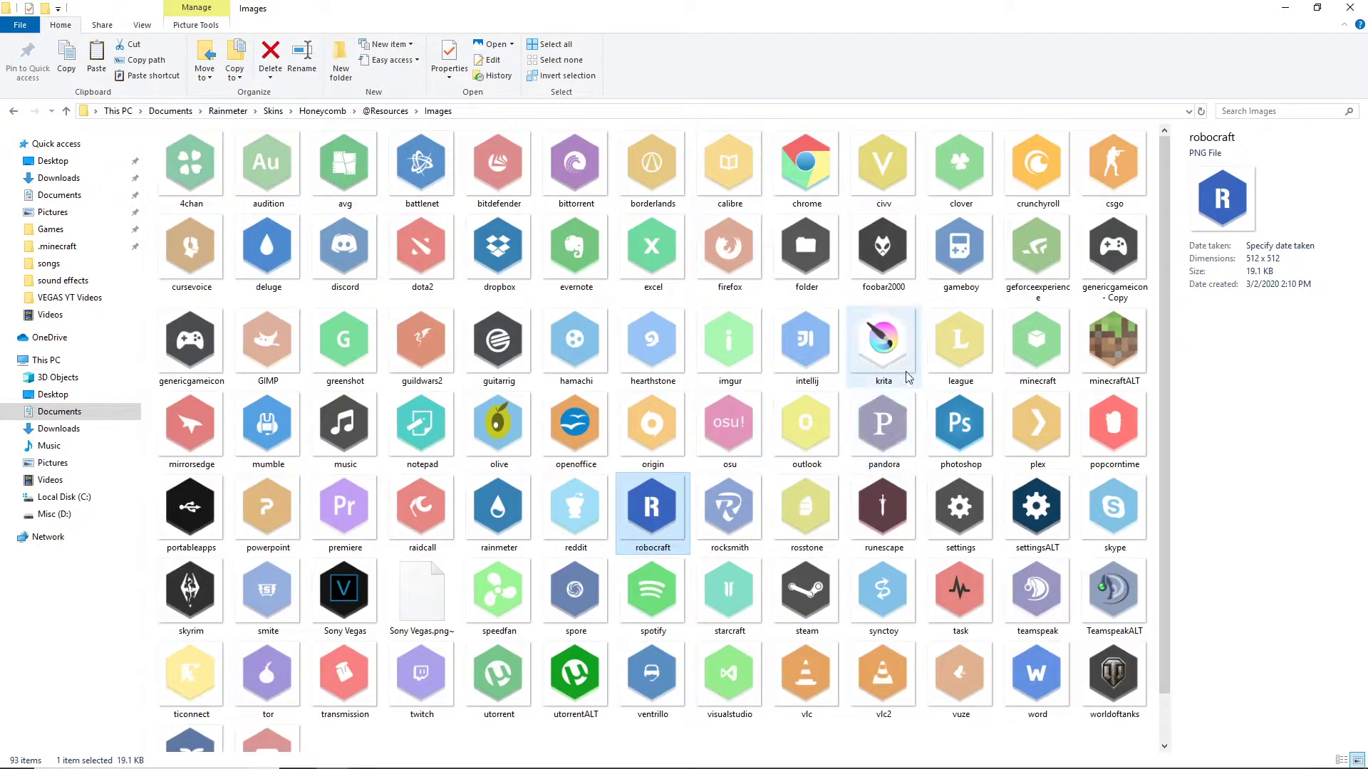
{"action": "scroll", "coordinate": [620, 453], "scroll_direction": "down", "scroll_amount": 1}
{"action": "scroll", "coordinate": [542, 470], "scroll_direction": "up", "scroll_amount": 1}
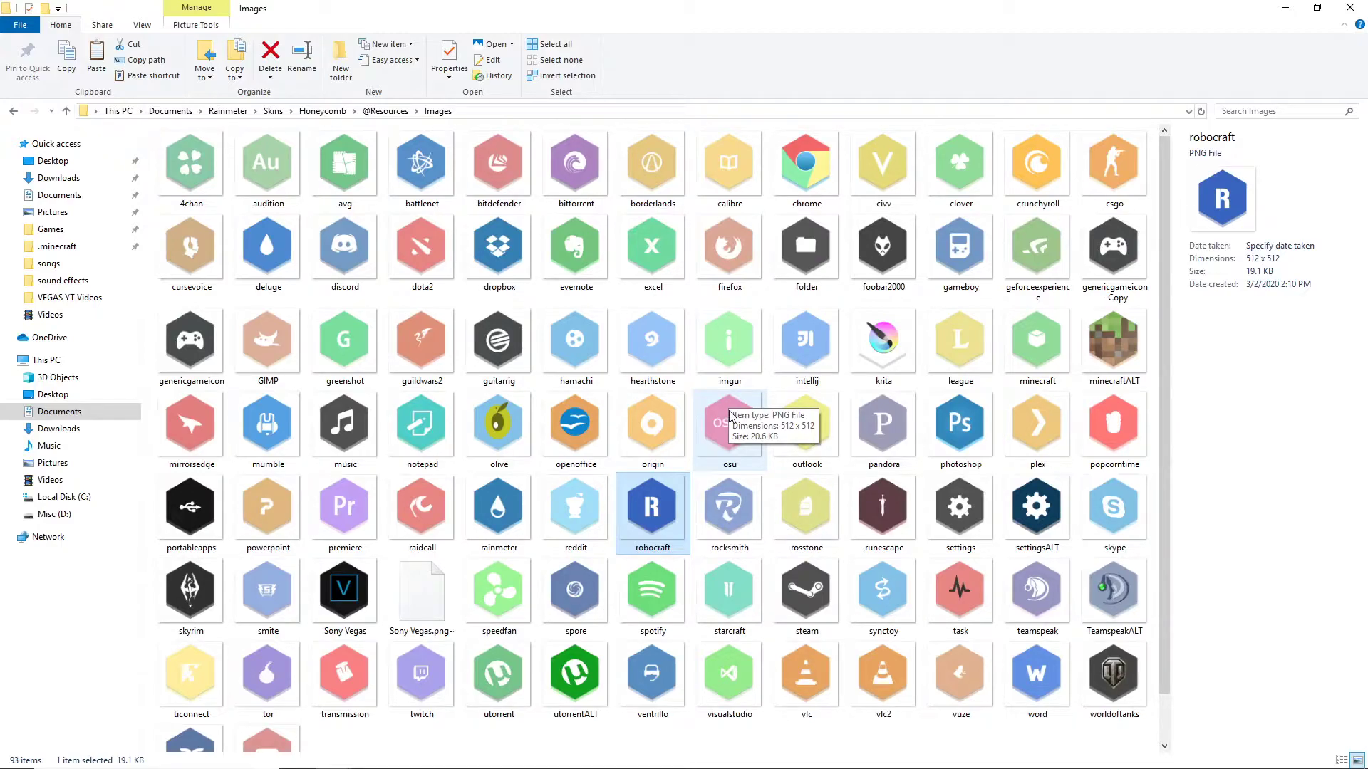
{"action": "left_click", "coordinate": [881, 343]}
Step: Duplicate the krita icon file in the Images folder by copying and pasting it
{"action": "right_click", "coordinate": [877, 340]}
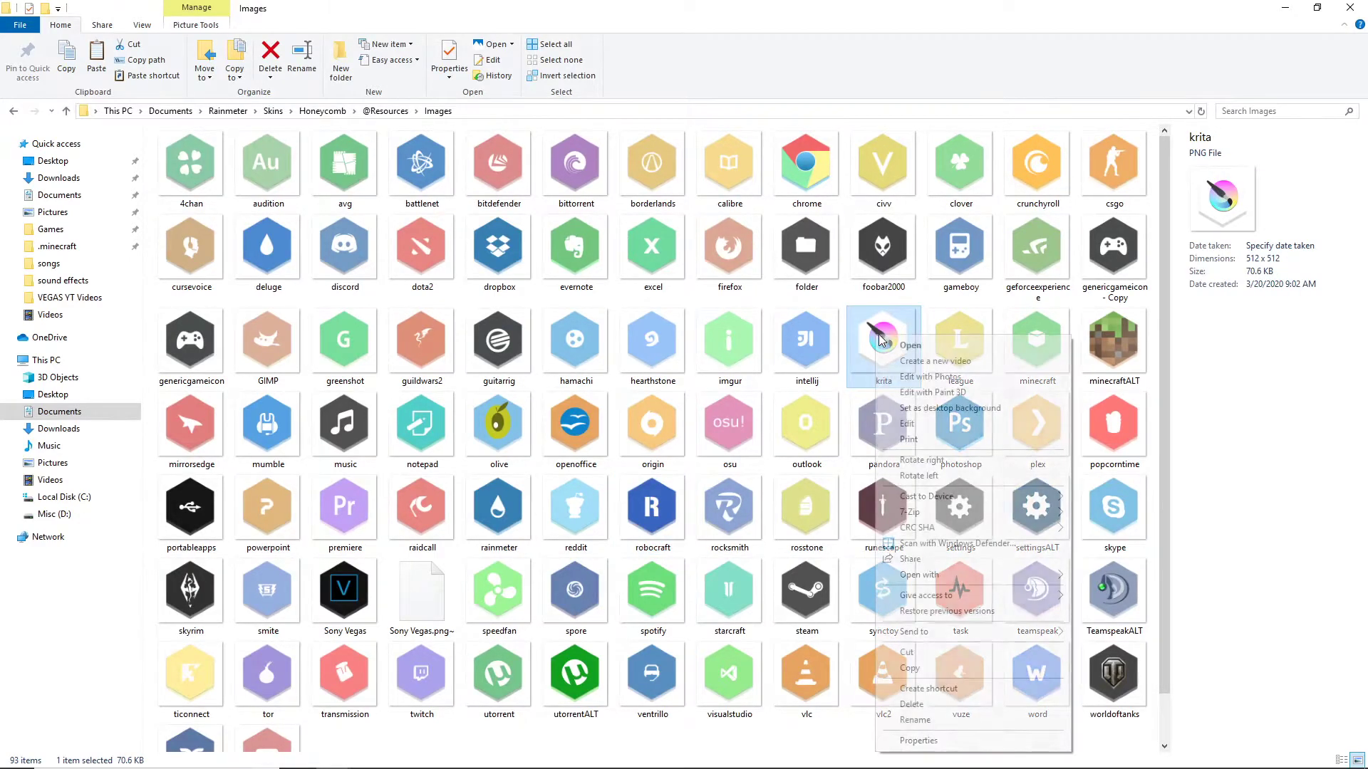
{"action": "left_click", "coordinate": [909, 667]}
{"action": "scroll", "coordinate": [589, 695], "scroll_direction": "down", "scroll_amount": 1}
{"action": "right_click", "coordinate": [516, 723]}
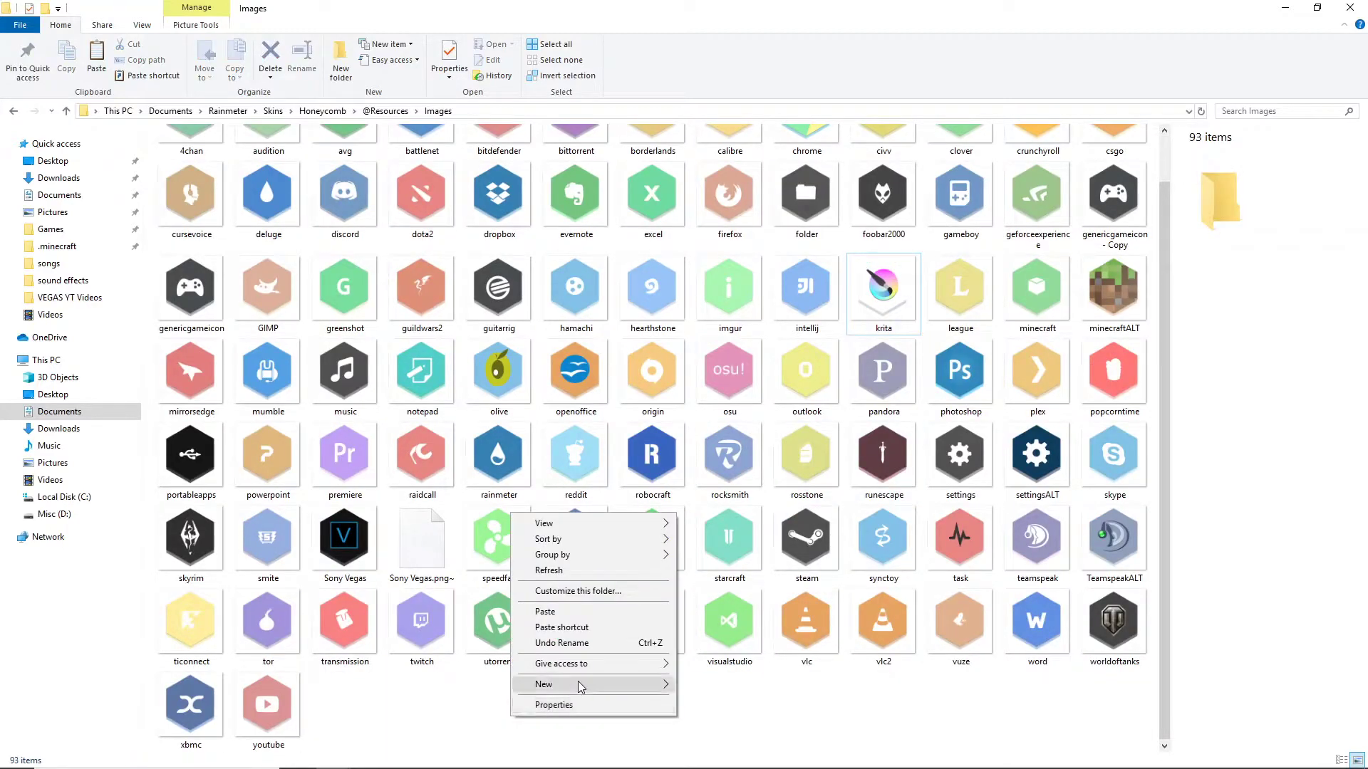
{"action": "left_click", "coordinate": [552, 612]}
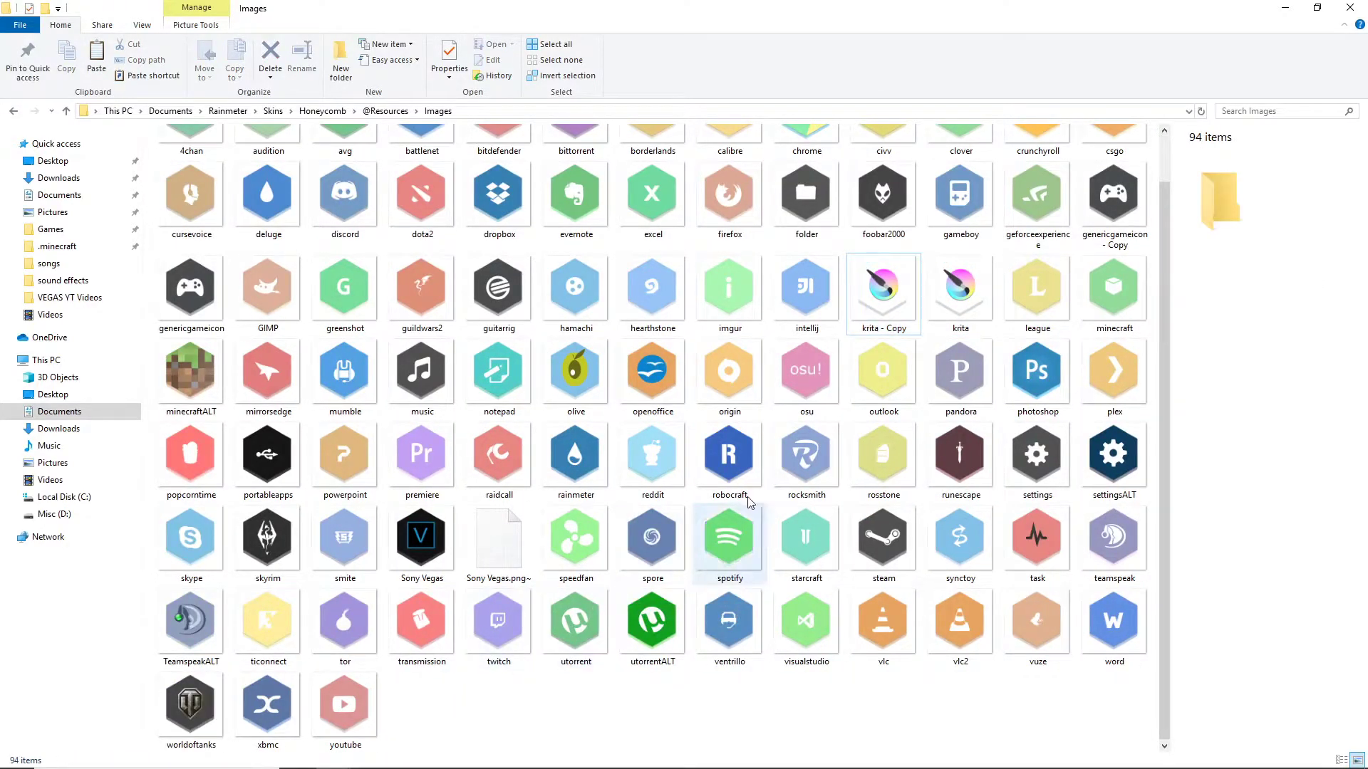
{"action": "scroll", "coordinate": [875, 385], "scroll_direction": "up", "scroll_amount": 1}
Step: Rename the krita copy to 'Epic Games Store', correcting the mistyped letters
{"action": "right_click", "coordinate": [887, 384]}
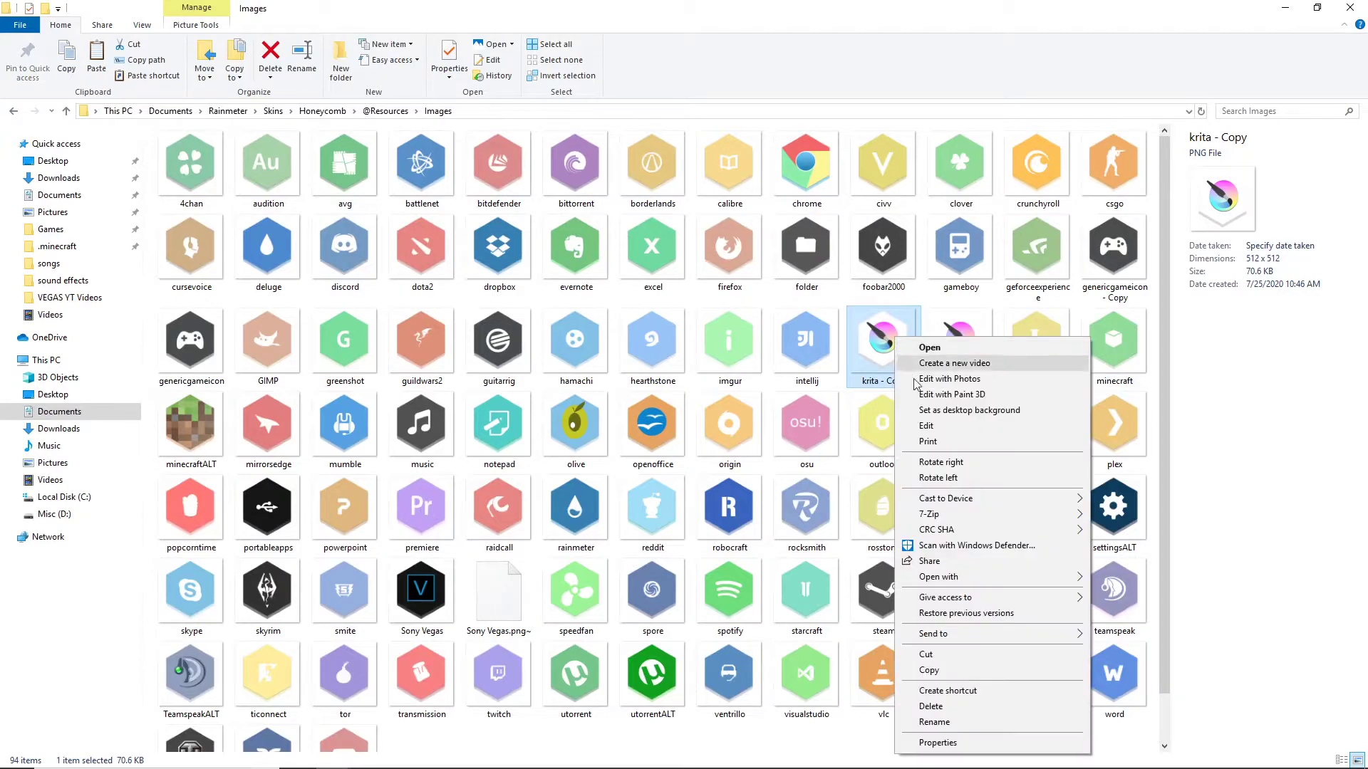
{"action": "left_click", "coordinate": [934, 722]}
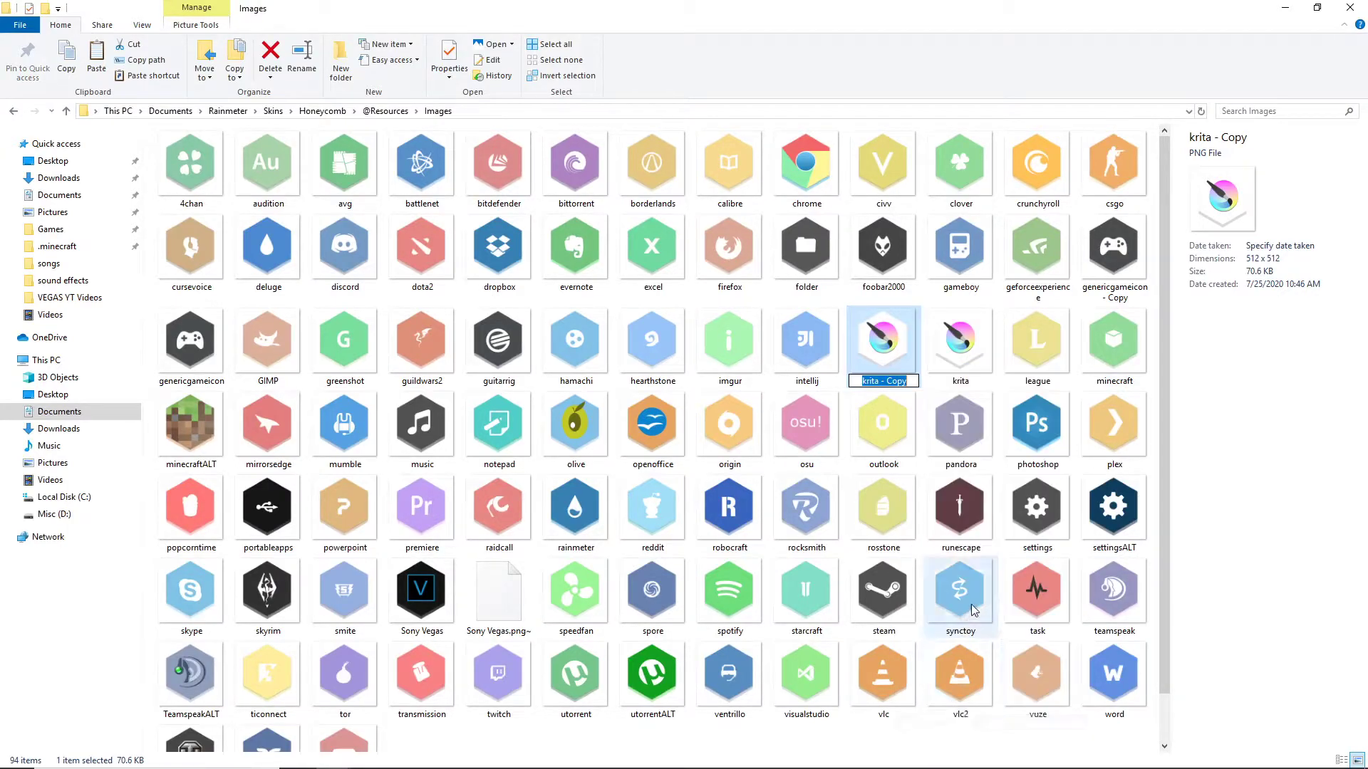
{"action": "type", "text": "Epic G"}
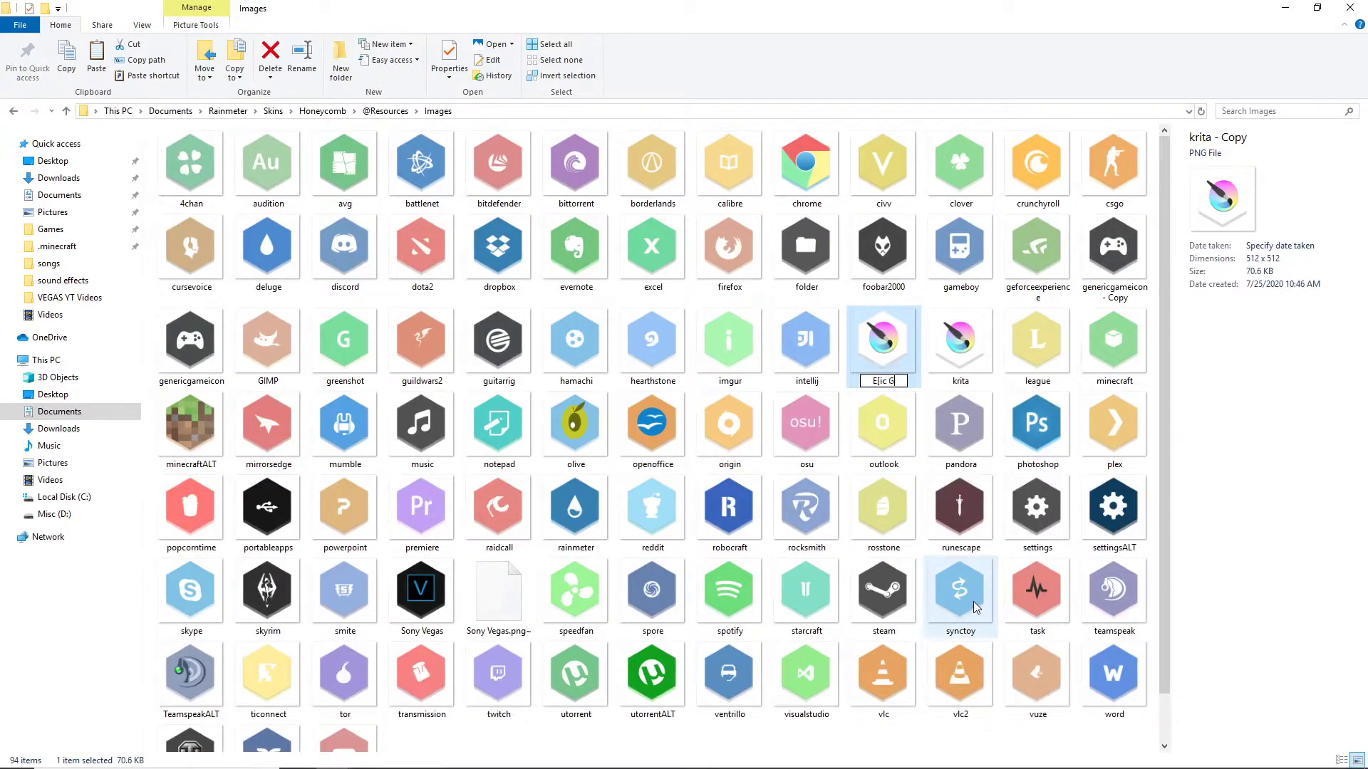
{"action": "type", "text": "ames Store"}
{"action": "left_click", "coordinate": [860, 383]}
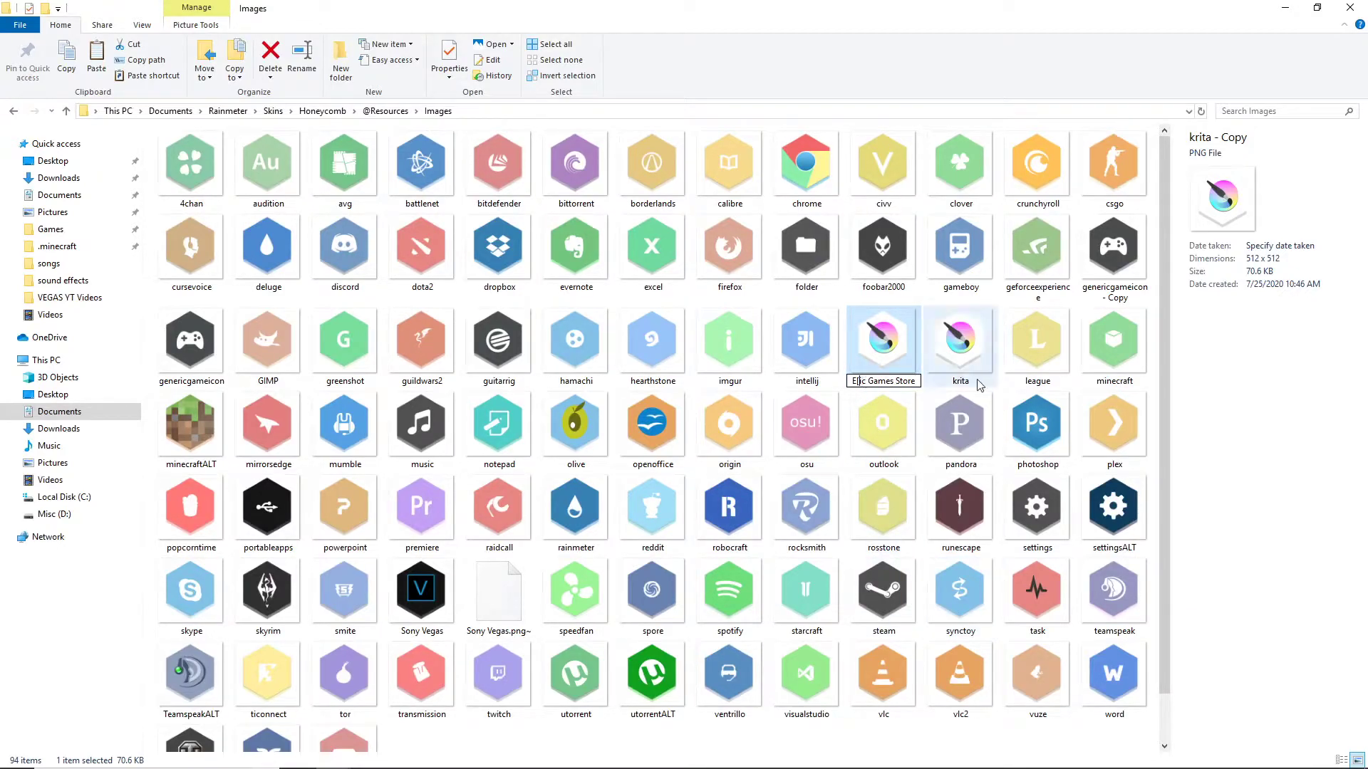
{"action": "key", "text": "BackSpace"}
{"action": "type", "text": "t"}
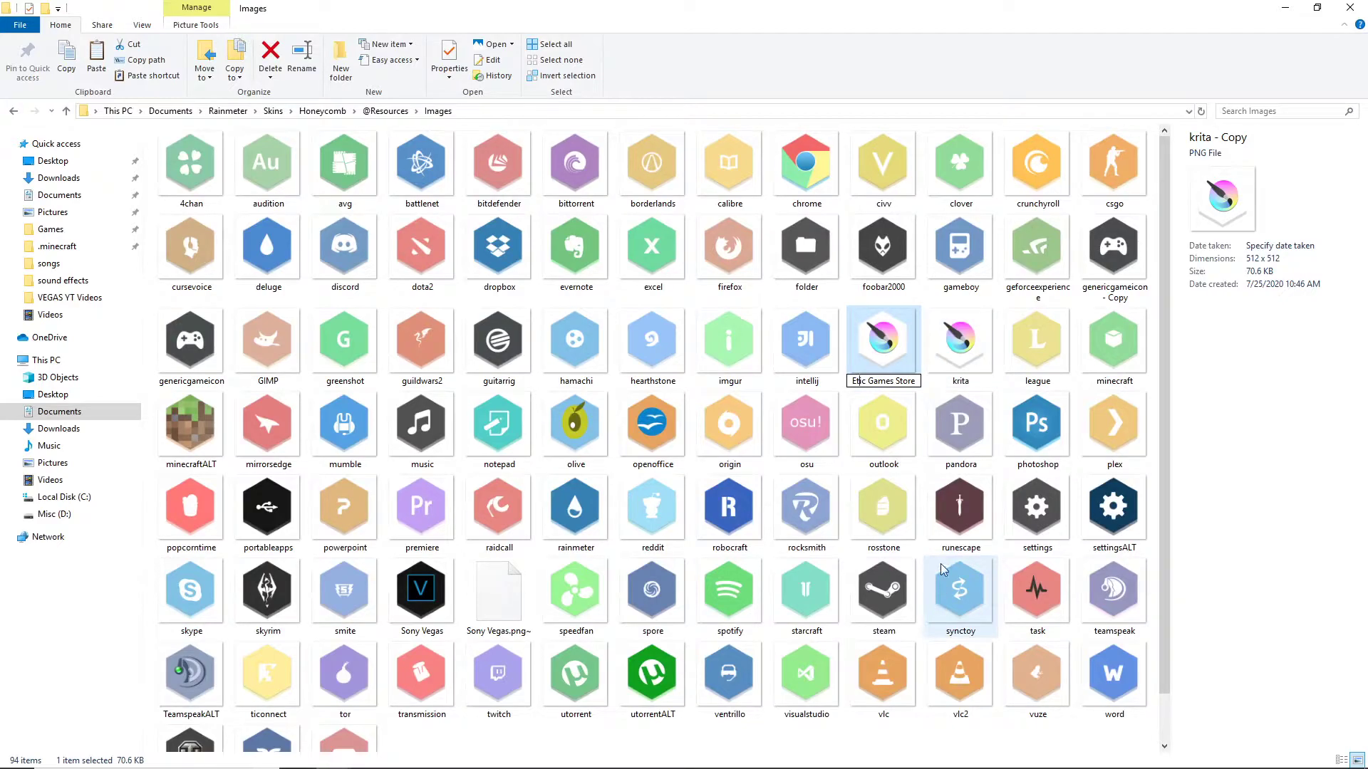
{"action": "key", "text": "BackSpace"}
{"action": "type", "text": "p"}
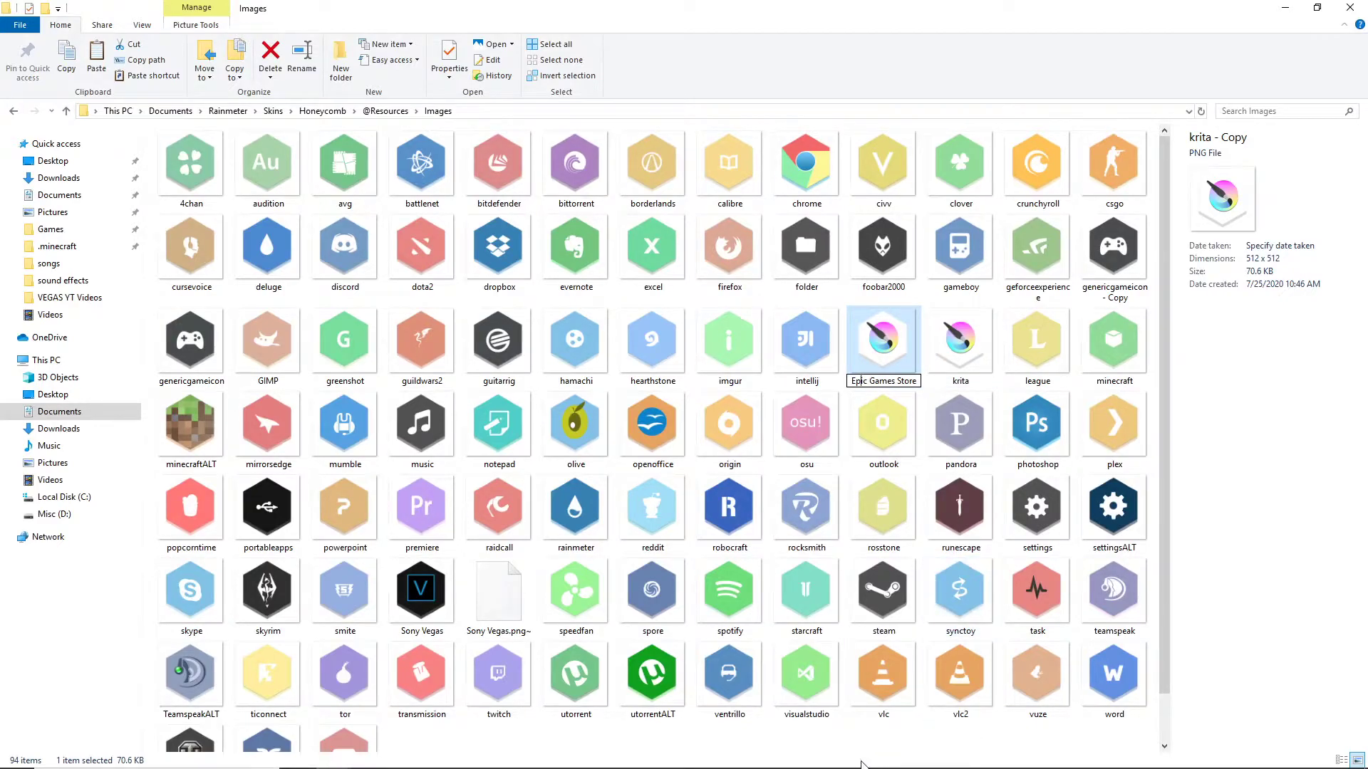
{"action": "key", "text": "Return"}
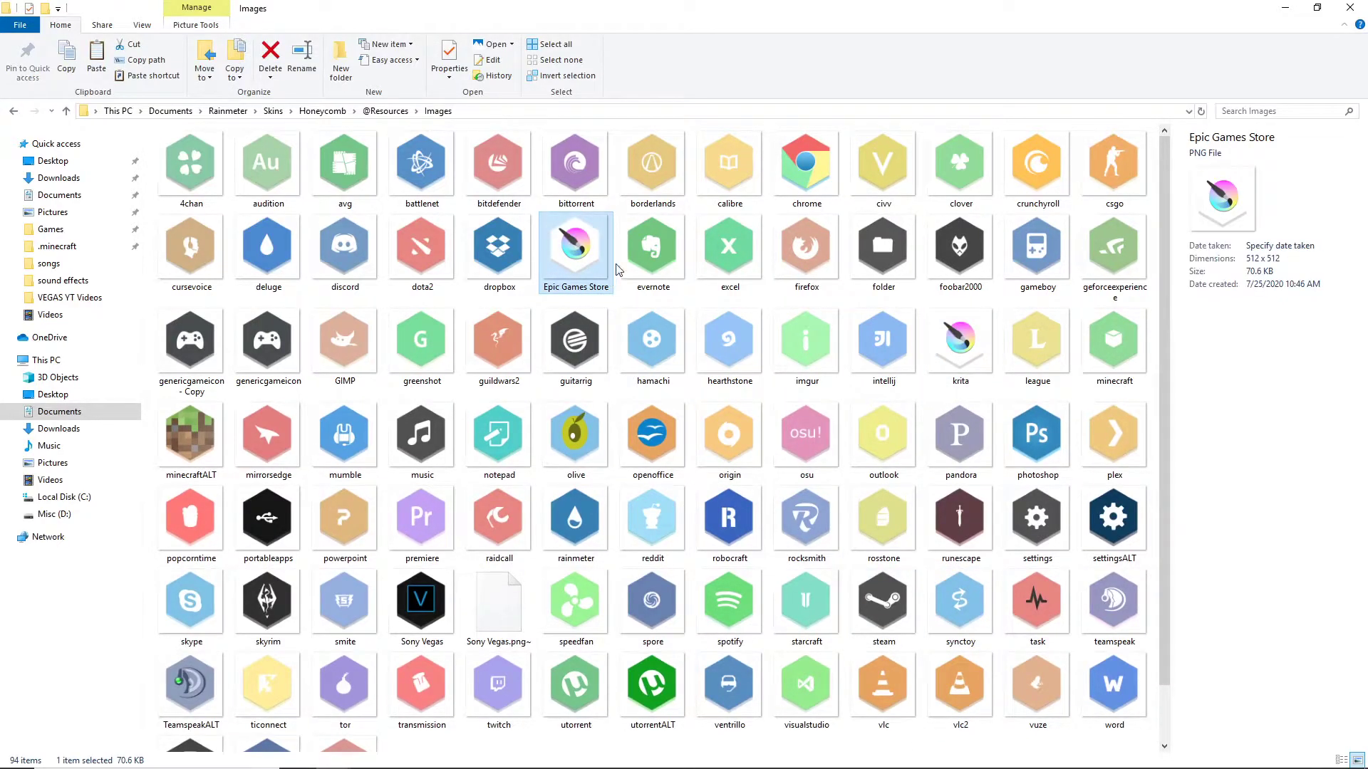
Step: Dismiss the file's context menu and restore the Explorer window to a smaller size
{"action": "right_click", "coordinate": [574, 259]}
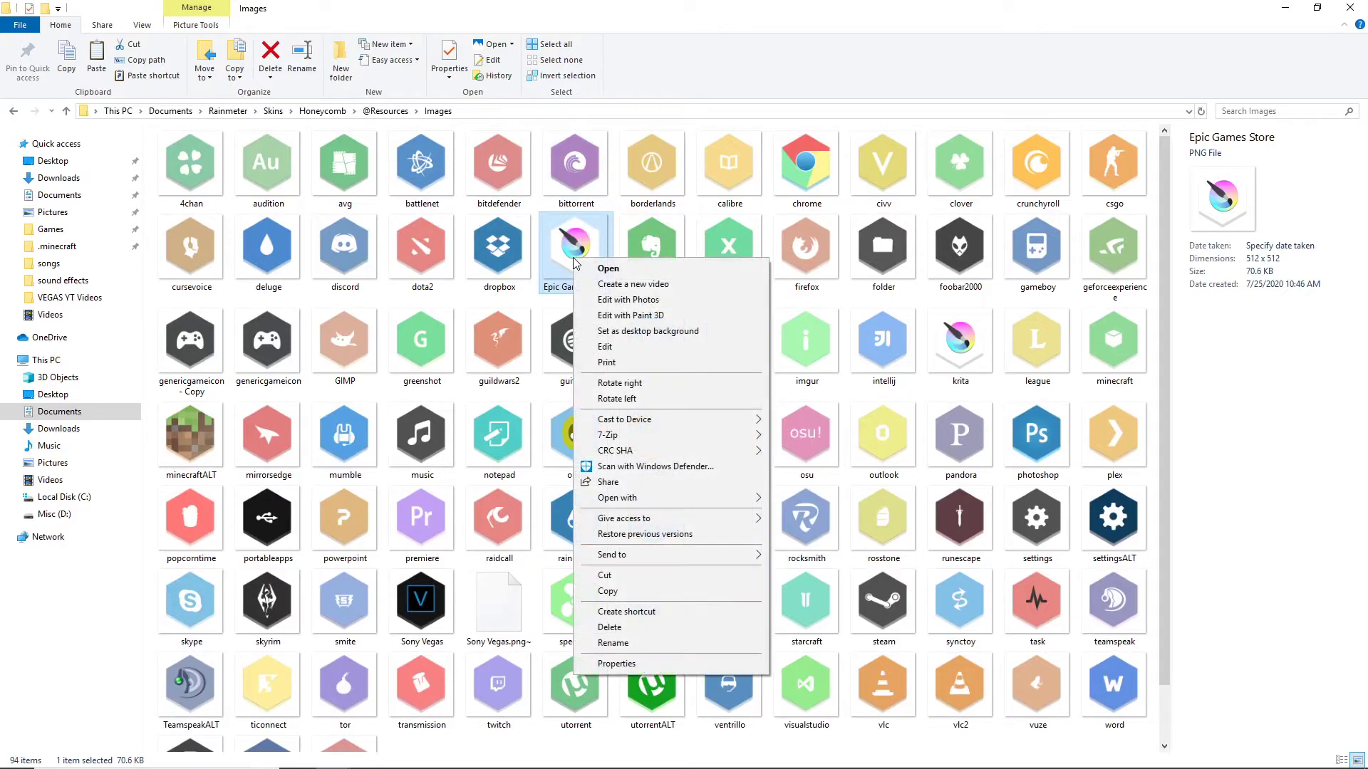
{"action": "left_click", "coordinate": [617, 9]}
{"action": "double_click", "coordinate": [617, 9]}
Step: Bring Krita forward and move the Images folder window to the left beside it
{"action": "mouse_move", "coordinate": [702, 766]}
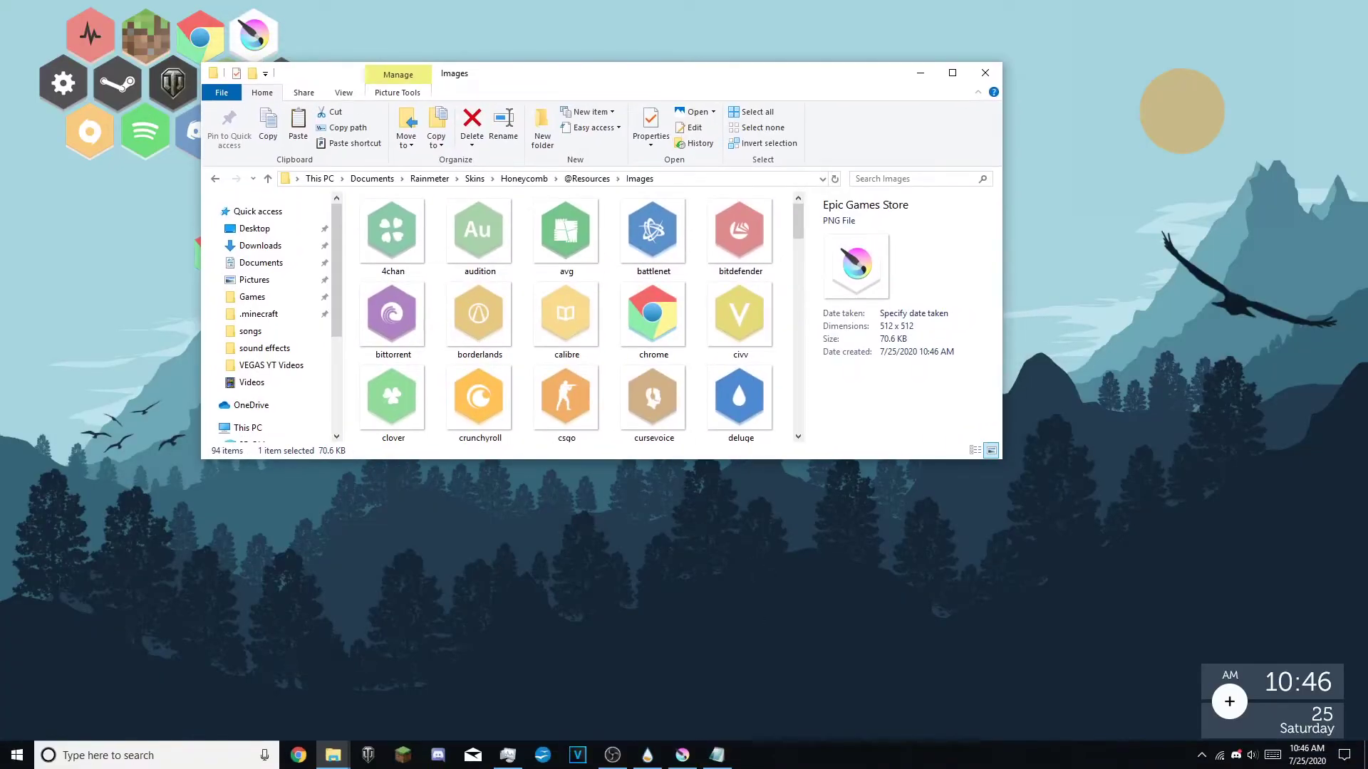
{"action": "left_click", "coordinate": [683, 755]}
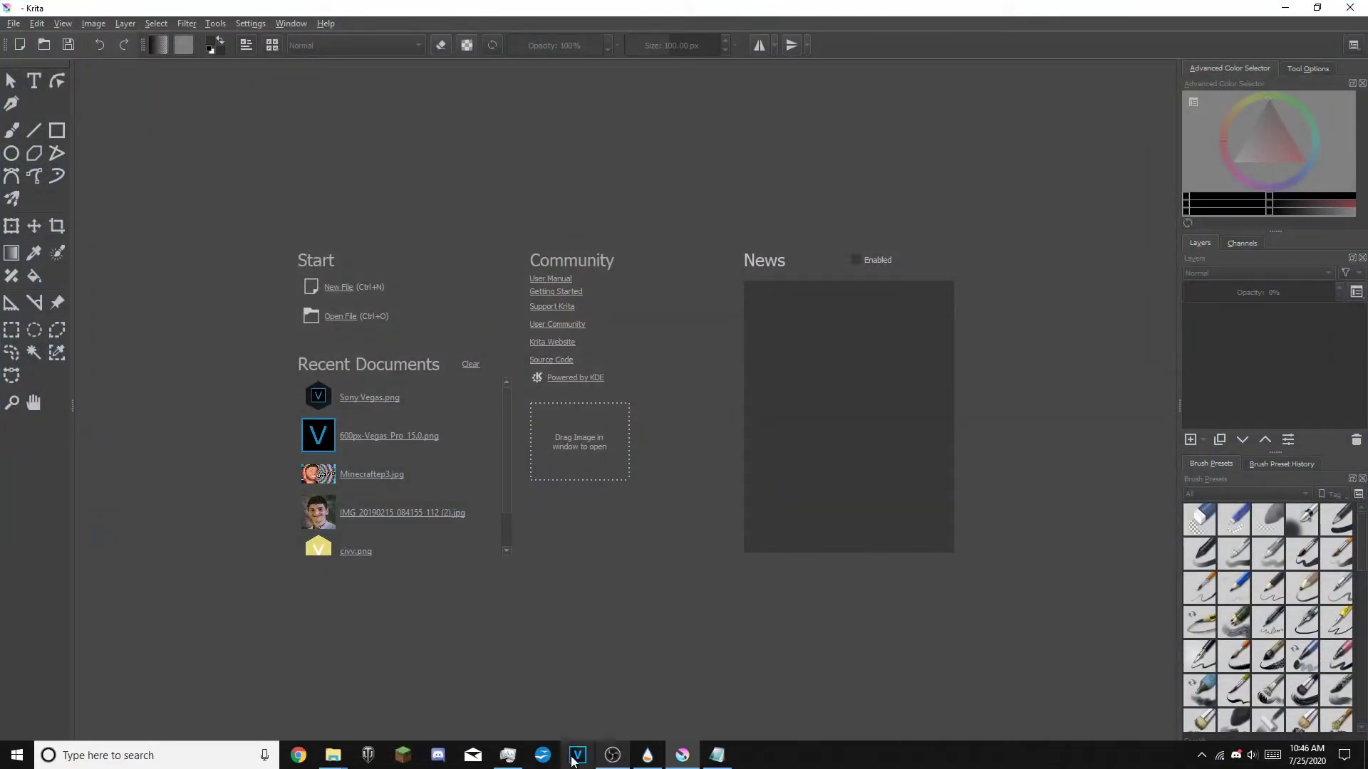
{"action": "mouse_move", "coordinate": [333, 755]}
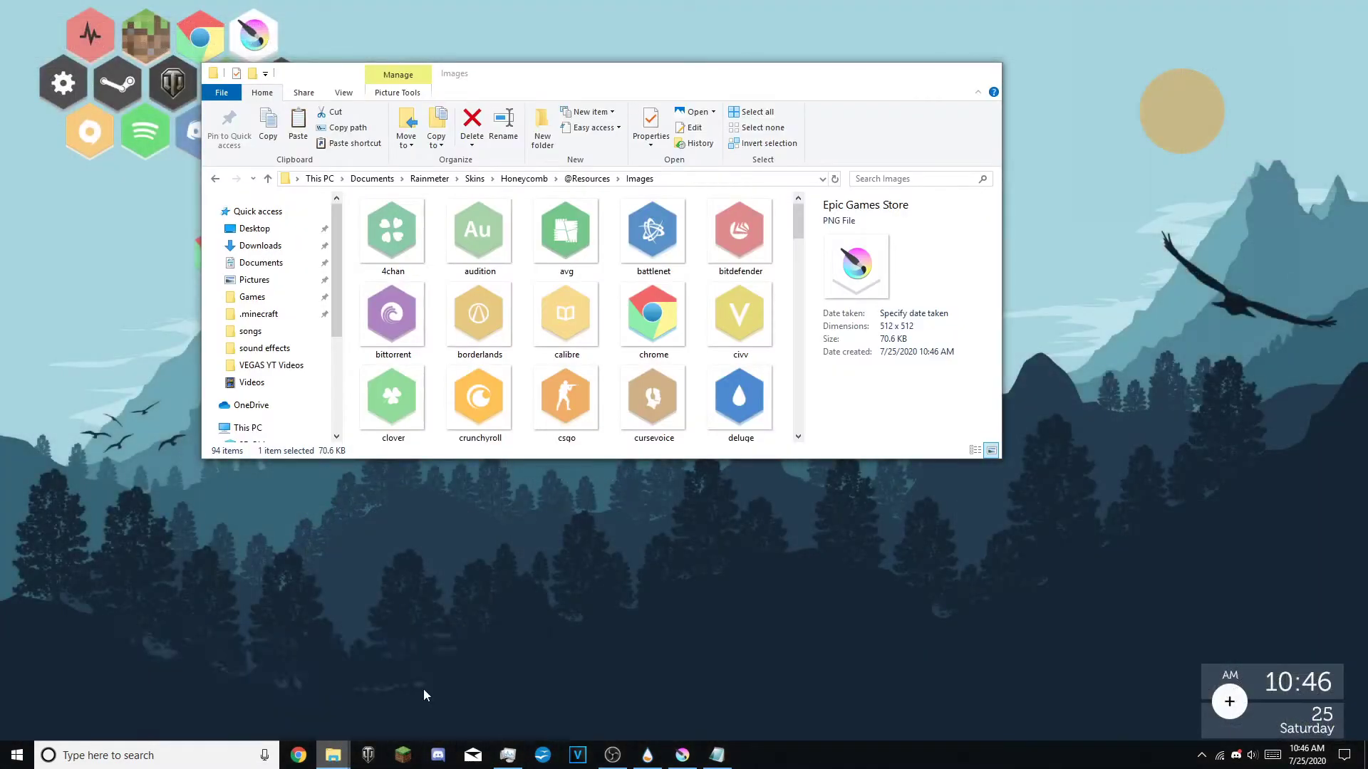
{"action": "left_click", "coordinate": [423, 689]}
{"action": "left_click_drag", "start_coordinate": [629, 75], "coordinate": [520, 171]}
Step: Drag Epic Games Store.png into Krita and sample the hexagon's white with the Color Picker
{"action": "scroll", "coordinate": [580, 351], "scroll_direction": "down", "scroll_amount": 2}
{"action": "left_click_drag", "start_coordinate": [543, 309], "coordinate": [1038, 364]}
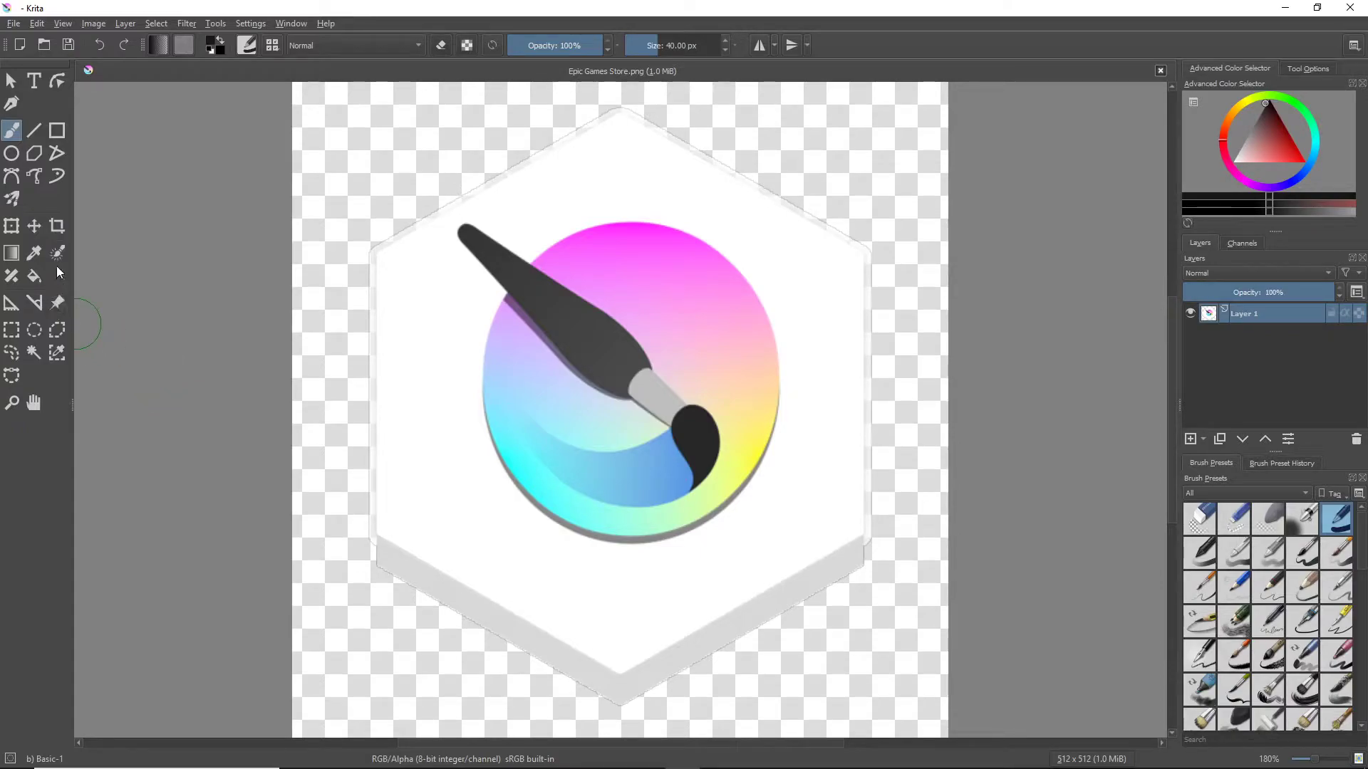
{"action": "left_click", "coordinate": [33, 253]}
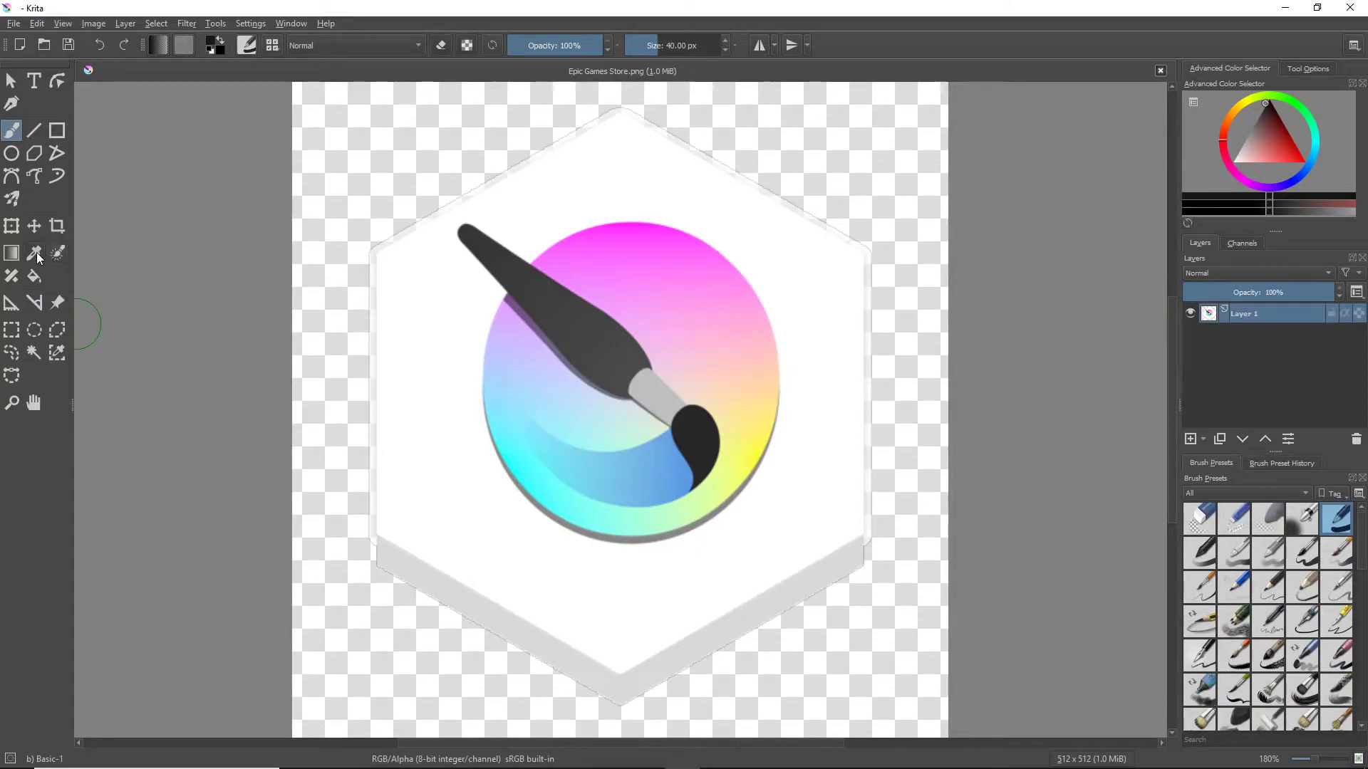
{"action": "left_click", "coordinate": [443, 359]}
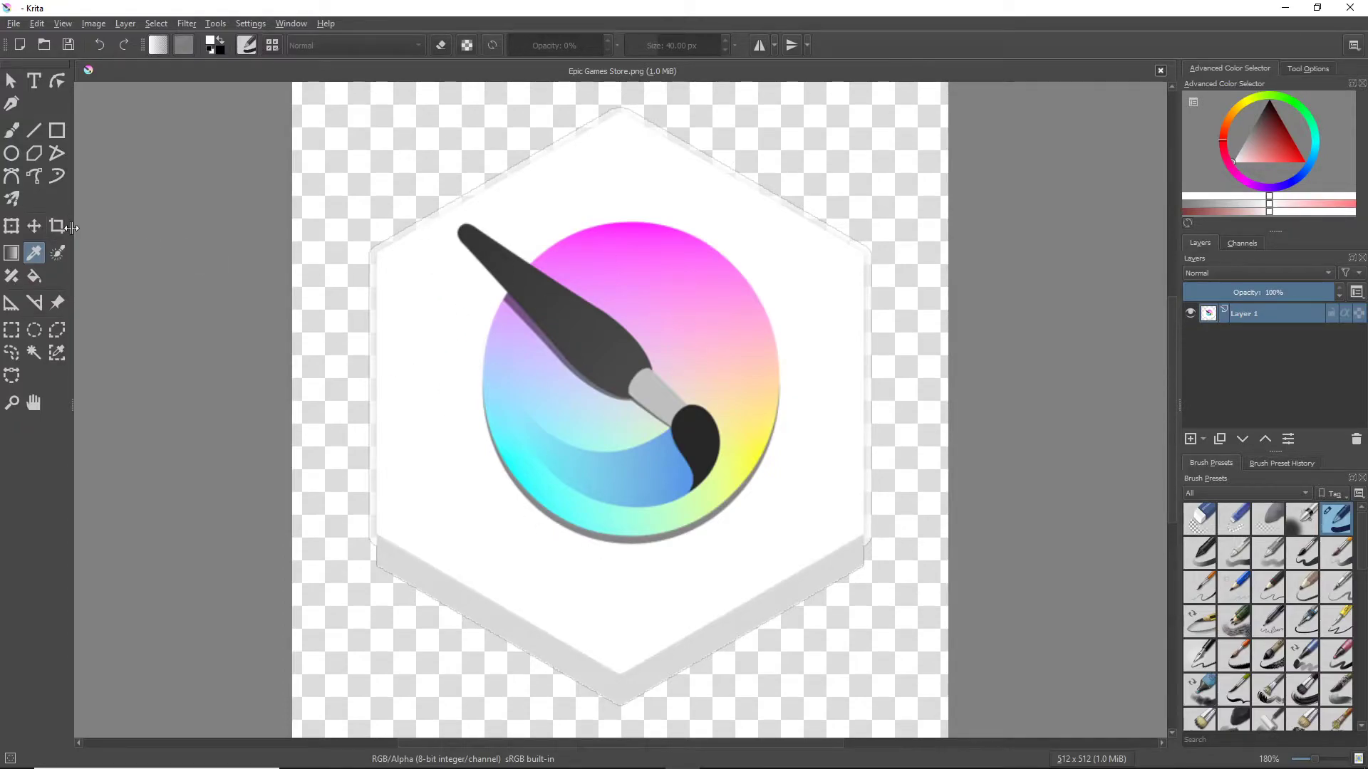
Step: Paint white with the Freehand Brush over the Krita brush-and-palette logo, leaving a plain hexagon
{"action": "left_click", "coordinate": [11, 131]}
{"action": "mouse_move", "coordinate": [500, 279]}
{"action": "left_mouse_down"}
{"action": "mouse_move", "coordinate": [489, 235]}
{"action": "mouse_move", "coordinate": [473, 232]}
{"action": "mouse_move", "coordinate": [589, 223]}
{"action": "mouse_move", "coordinate": [492, 321]}
{"action": "mouse_move", "coordinate": [485, 449]}
{"action": "mouse_move", "coordinate": [666, 522]}
{"action": "mouse_move", "coordinate": [733, 311]}
{"action": "mouse_move", "coordinate": [627, 235]}
{"action": "mouse_move", "coordinate": [797, 323]}
{"action": "mouse_move", "coordinate": [610, 299]}
{"action": "mouse_move", "coordinate": [736, 339]}
{"action": "mouse_move", "coordinate": [480, 455]}
{"action": "mouse_move", "coordinate": [723, 445]}
{"action": "mouse_move", "coordinate": [650, 455]}
{"action": "left_mouse_up"}
{"action": "scroll", "coordinate": [342, 513], "scroll_direction": "down", "scroll_amount": 2}
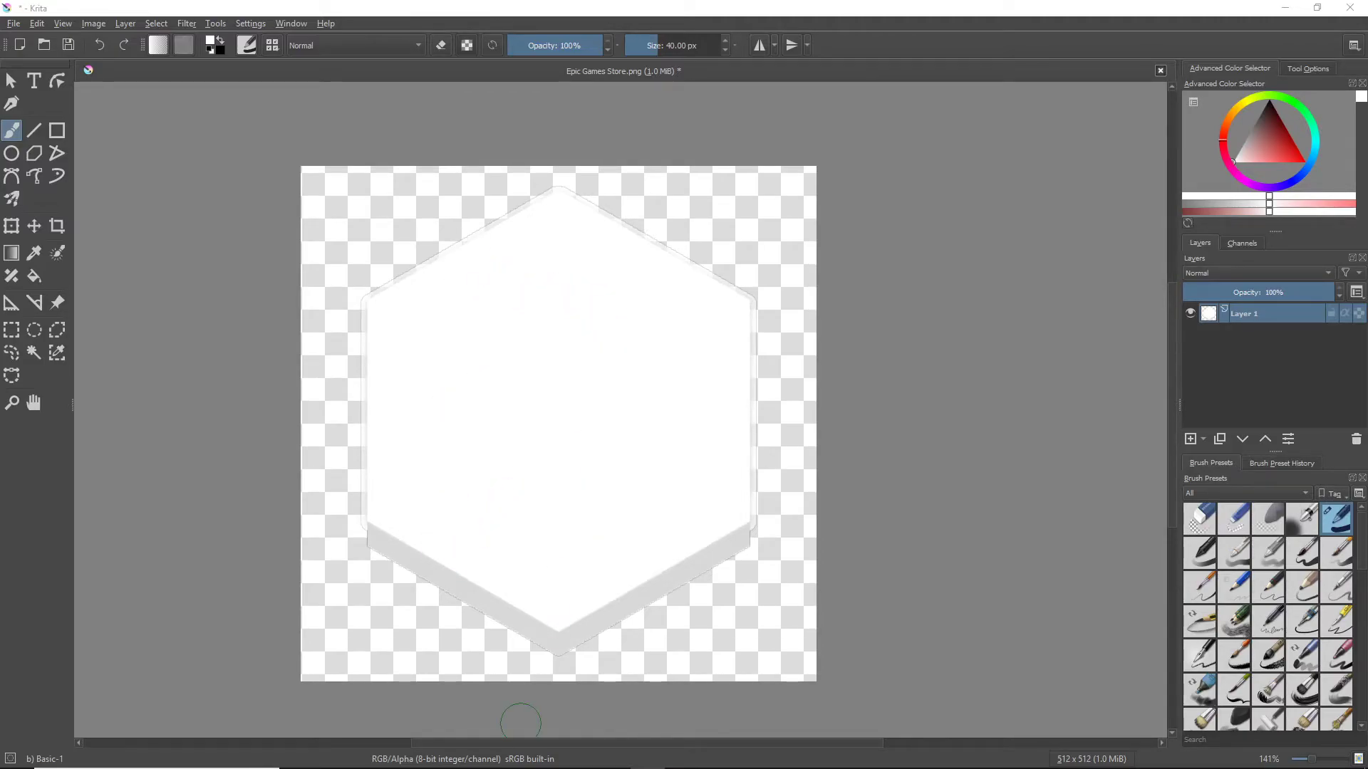
Step: Drag the downloaded Epic Games logo jpg from Downloads onto the canvas, inserted as a new layer
{"action": "left_click", "coordinate": [332, 765]}
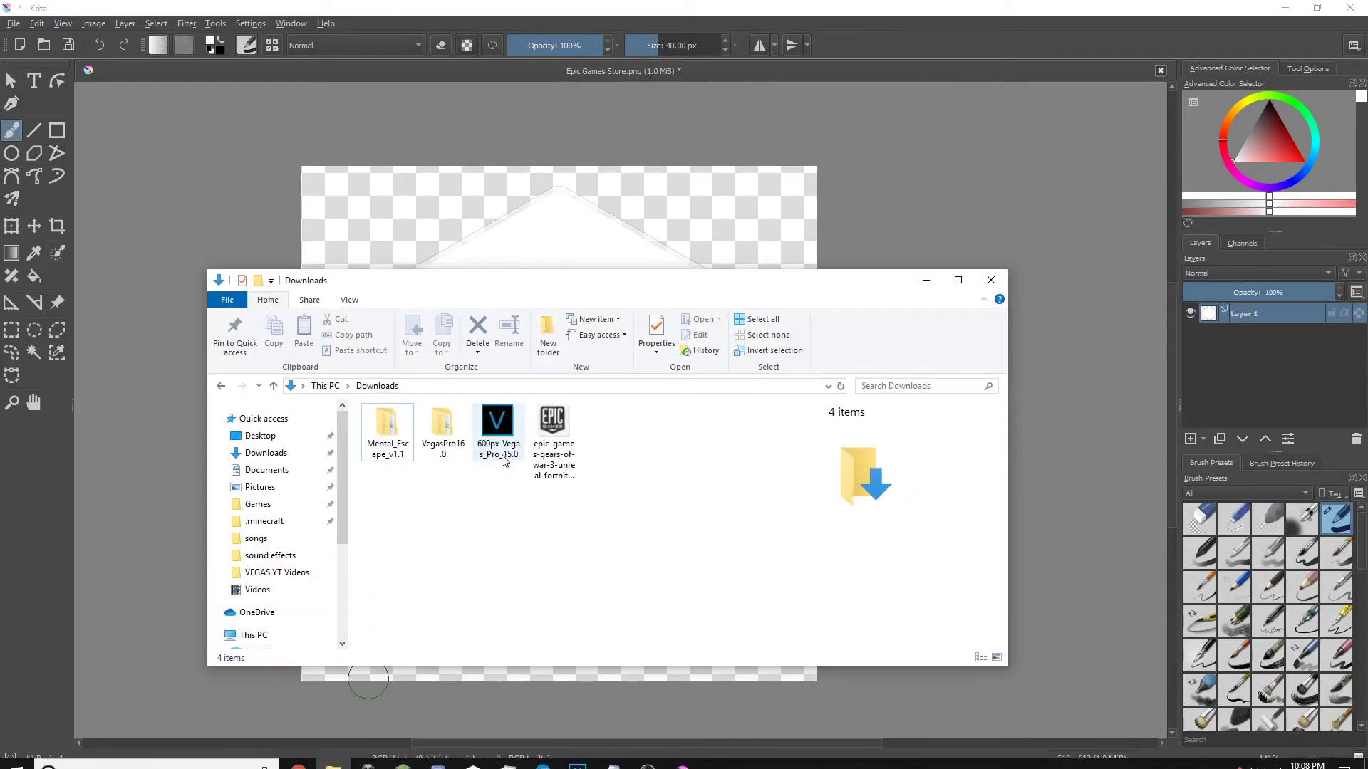
{"action": "left_click_drag", "start_coordinate": [590, 289], "coordinate": [519, 332]}
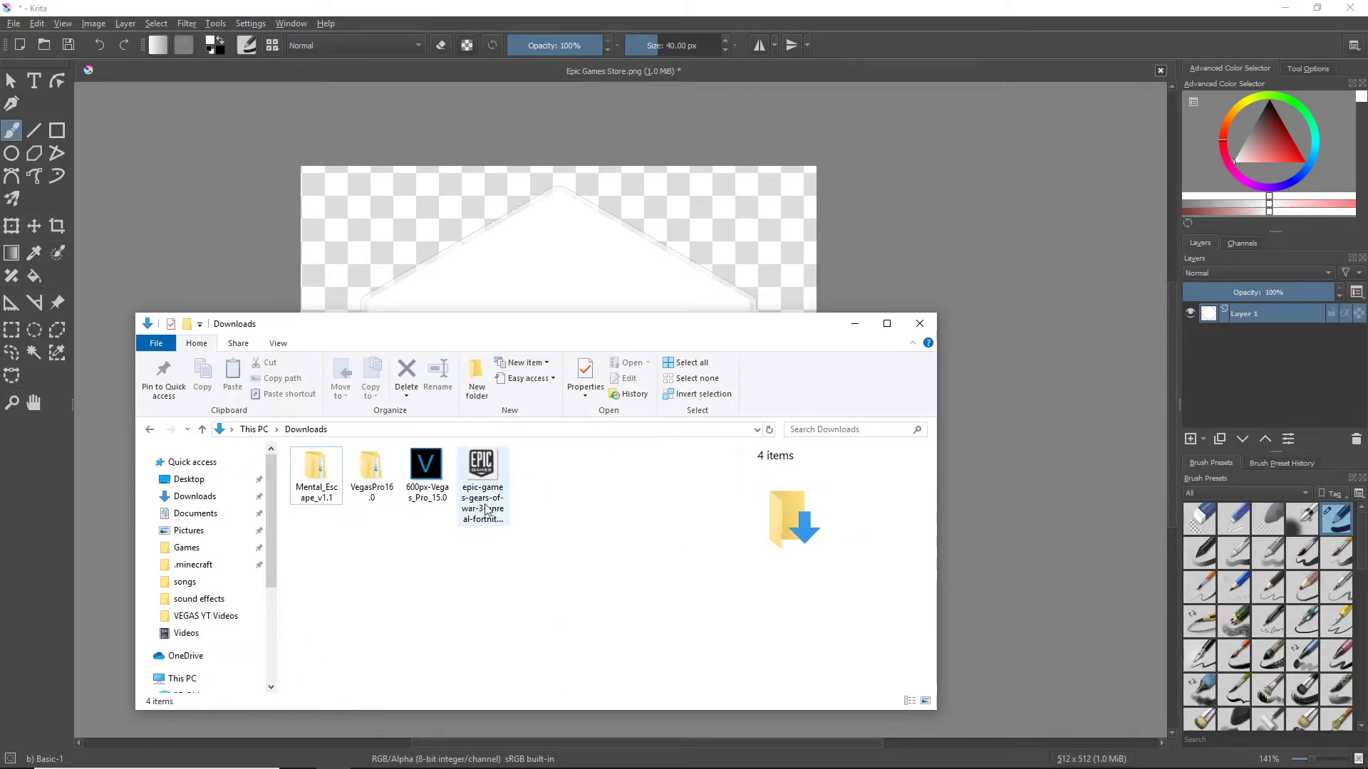
{"action": "left_click_drag", "start_coordinate": [488, 509], "coordinate": [557, 293]}
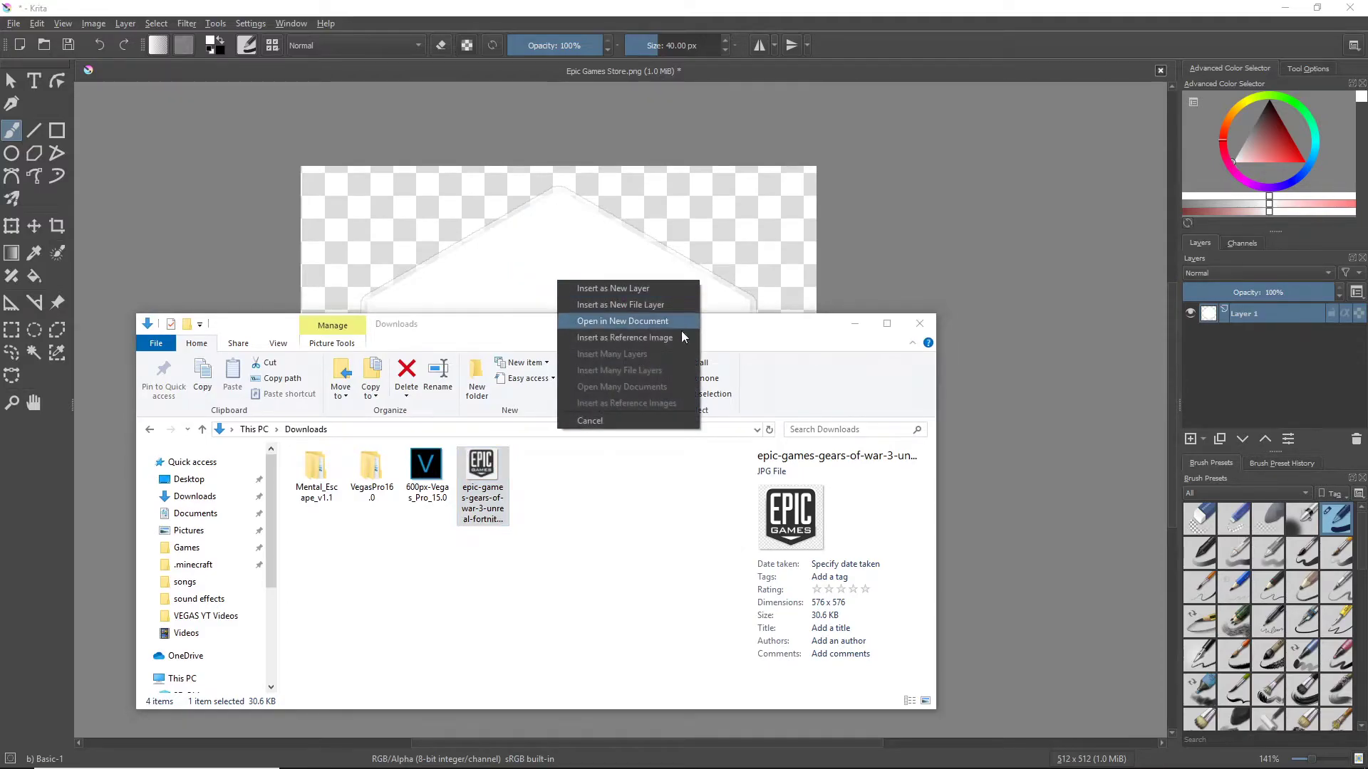
{"action": "left_click", "coordinate": [619, 297]}
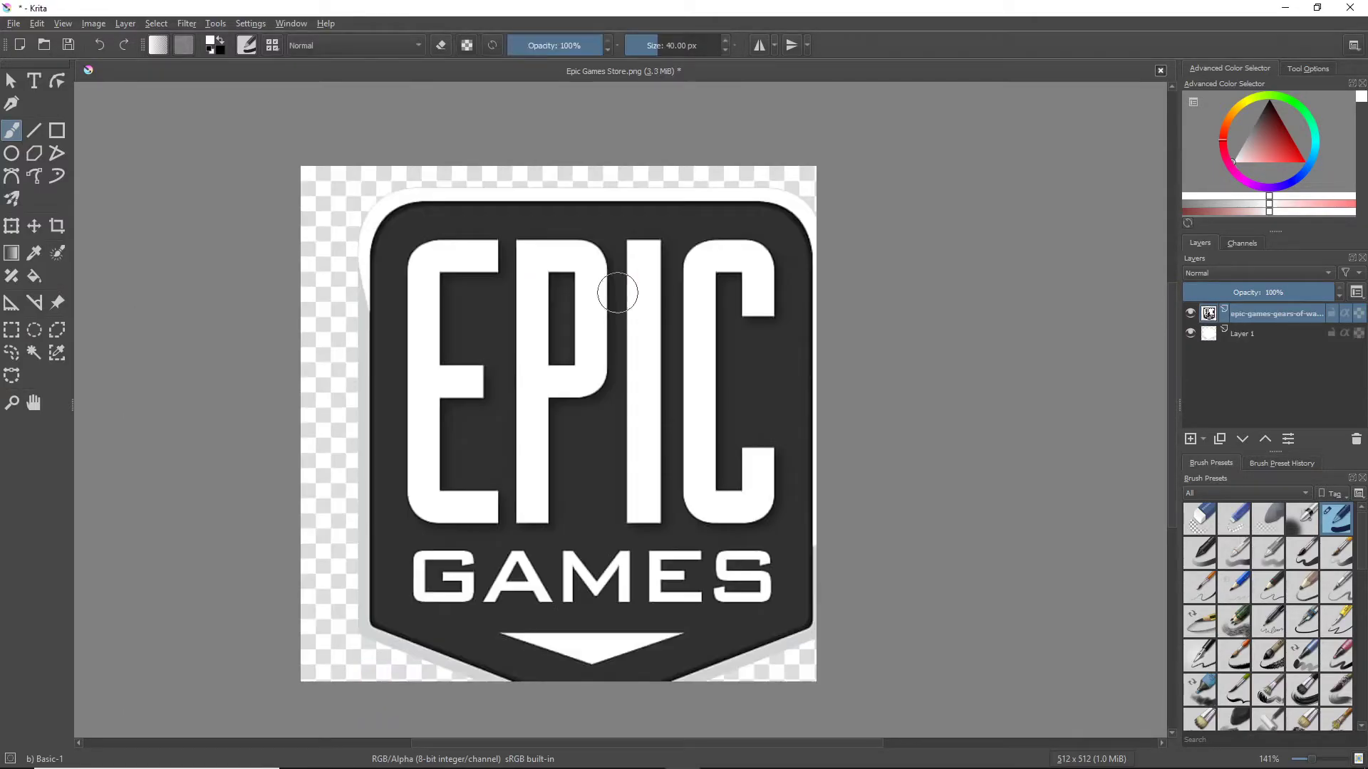
{"action": "scroll", "coordinate": [581, 530], "scroll_direction": "down", "scroll_amount": 2}
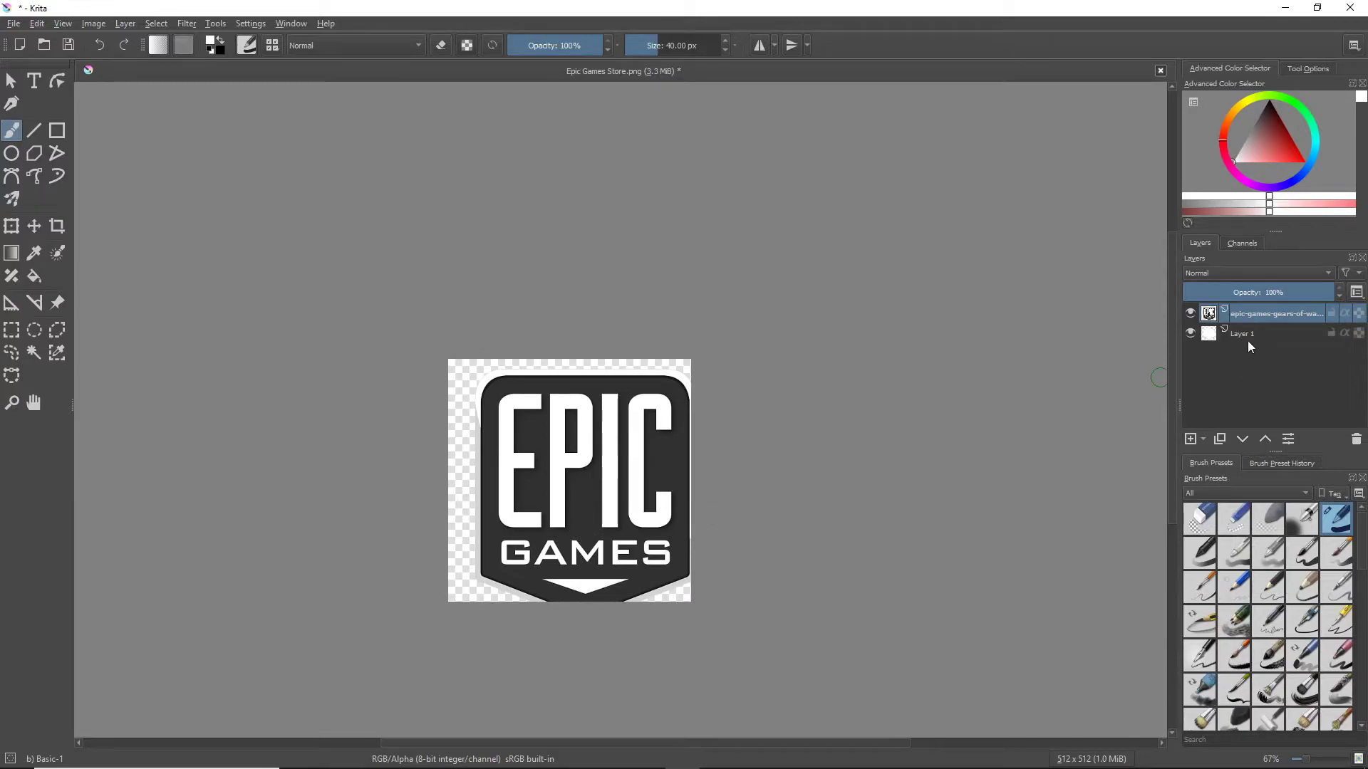
{"action": "mouse_move", "coordinate": [1266, 333]}
Step: Scale the Epic logo down with the Transform tool and move it to the hexagon's centre
{"action": "left_click", "coordinate": [11, 226]}
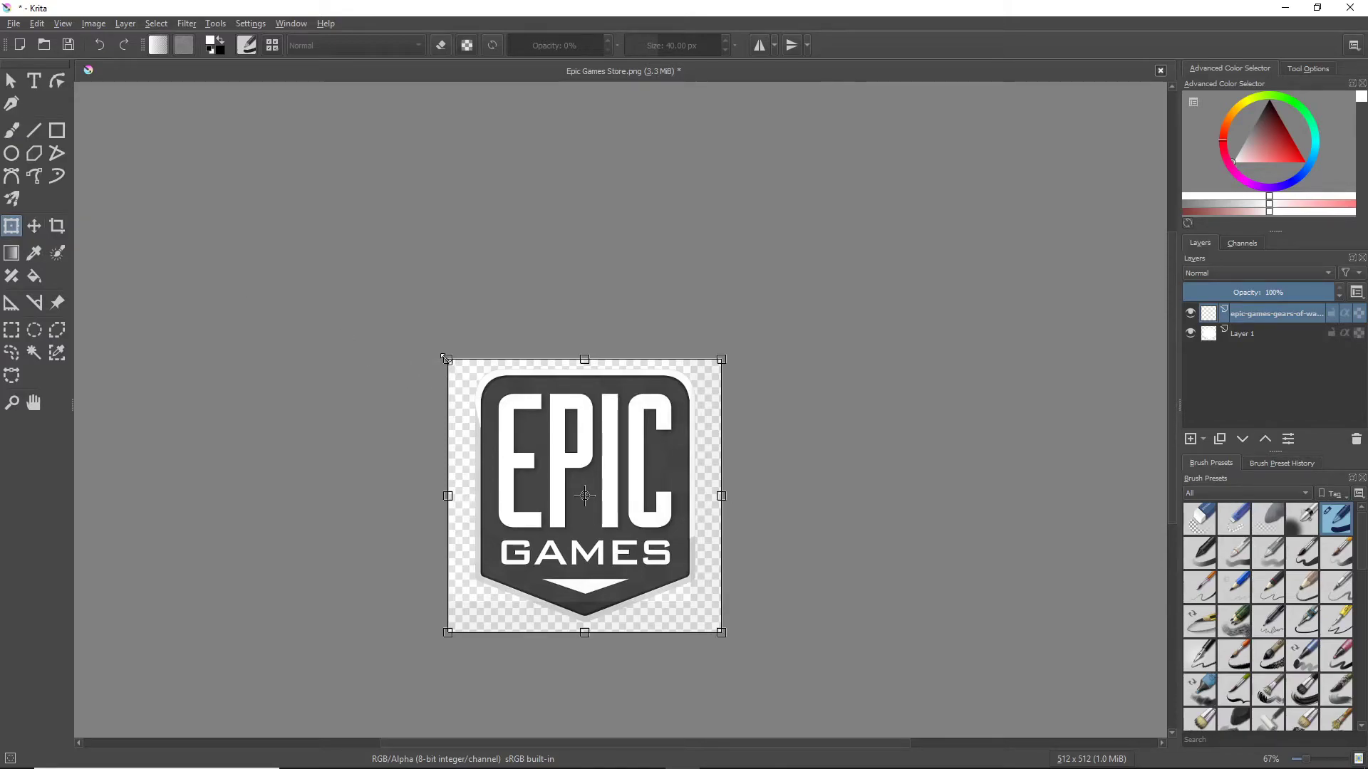
{"action": "left_click_drag", "start_coordinate": [447, 358], "coordinate": [584, 500]}
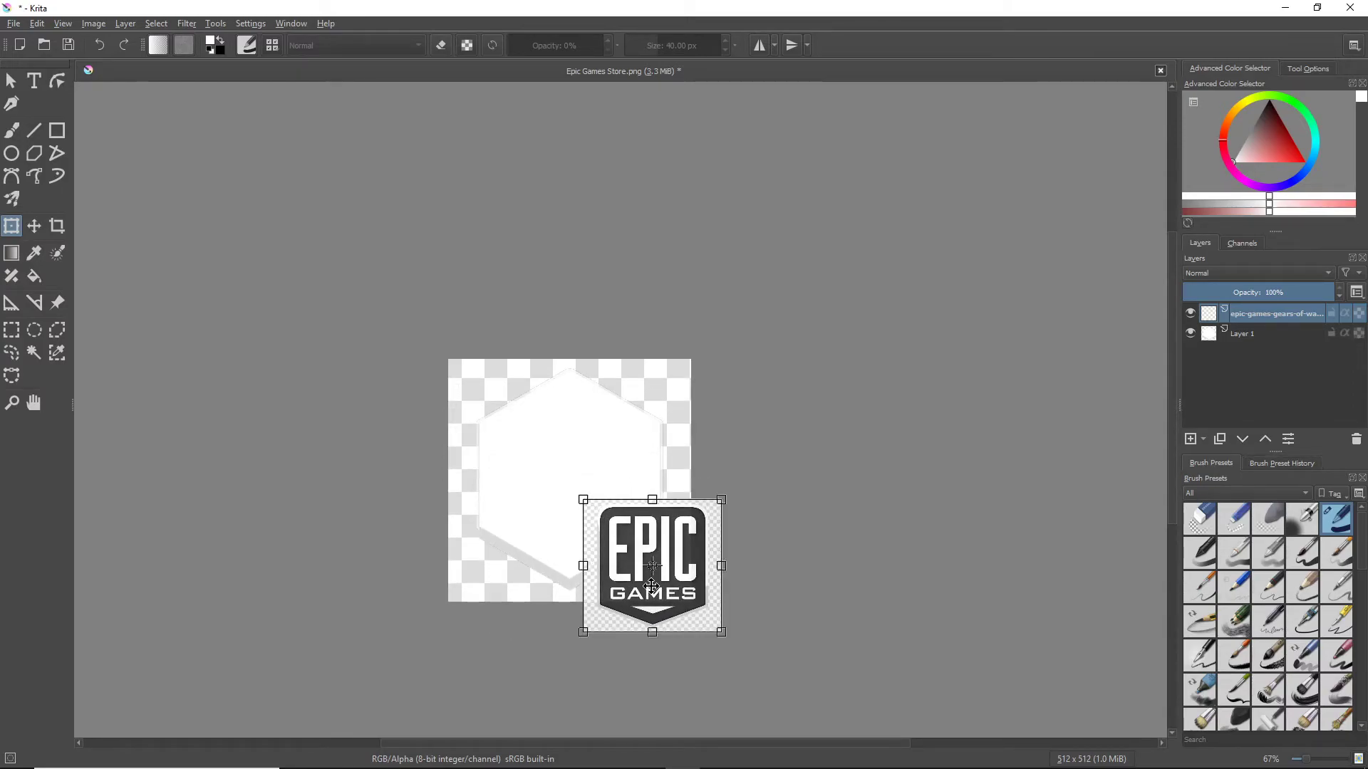
{"action": "left_click_drag", "start_coordinate": [651, 585], "coordinate": [568, 497]}
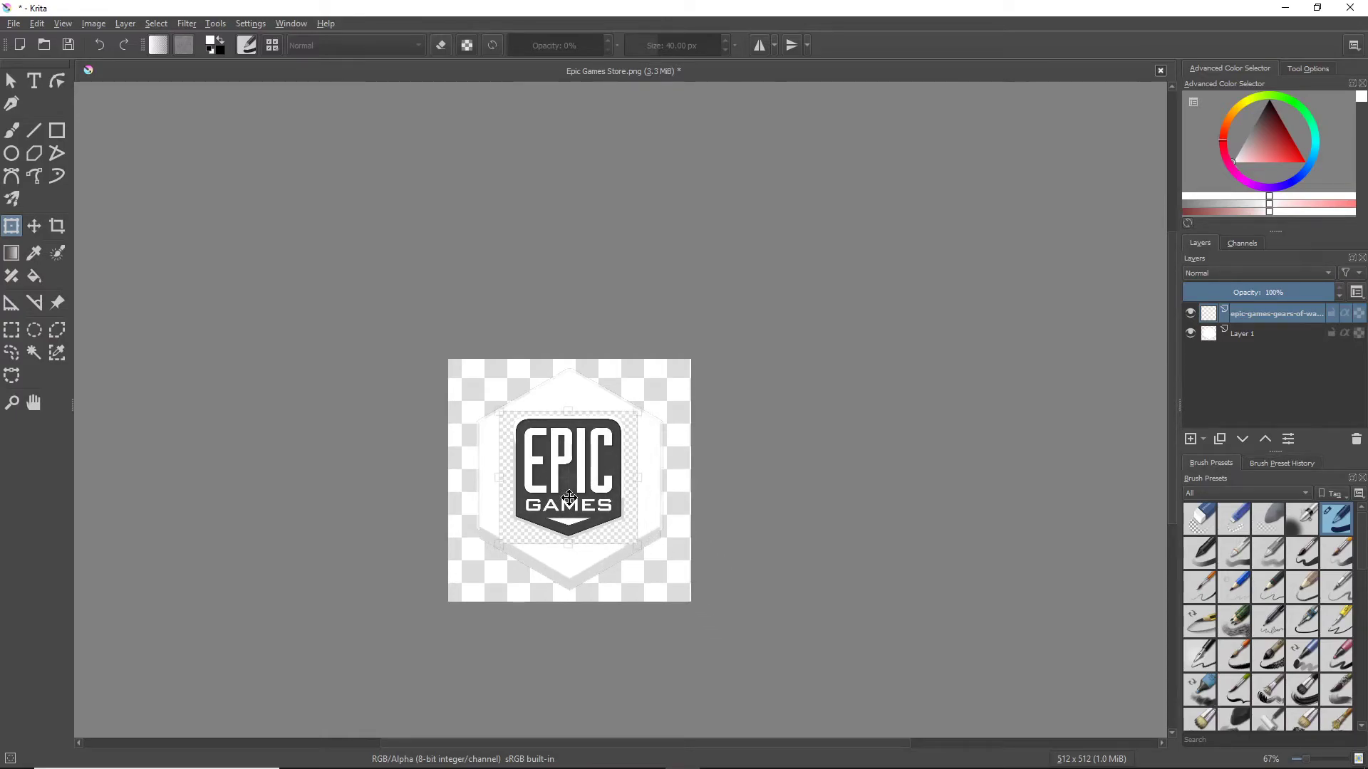
{"action": "scroll", "coordinate": [634, 406], "scroll_direction": "up", "scroll_amount": 2}
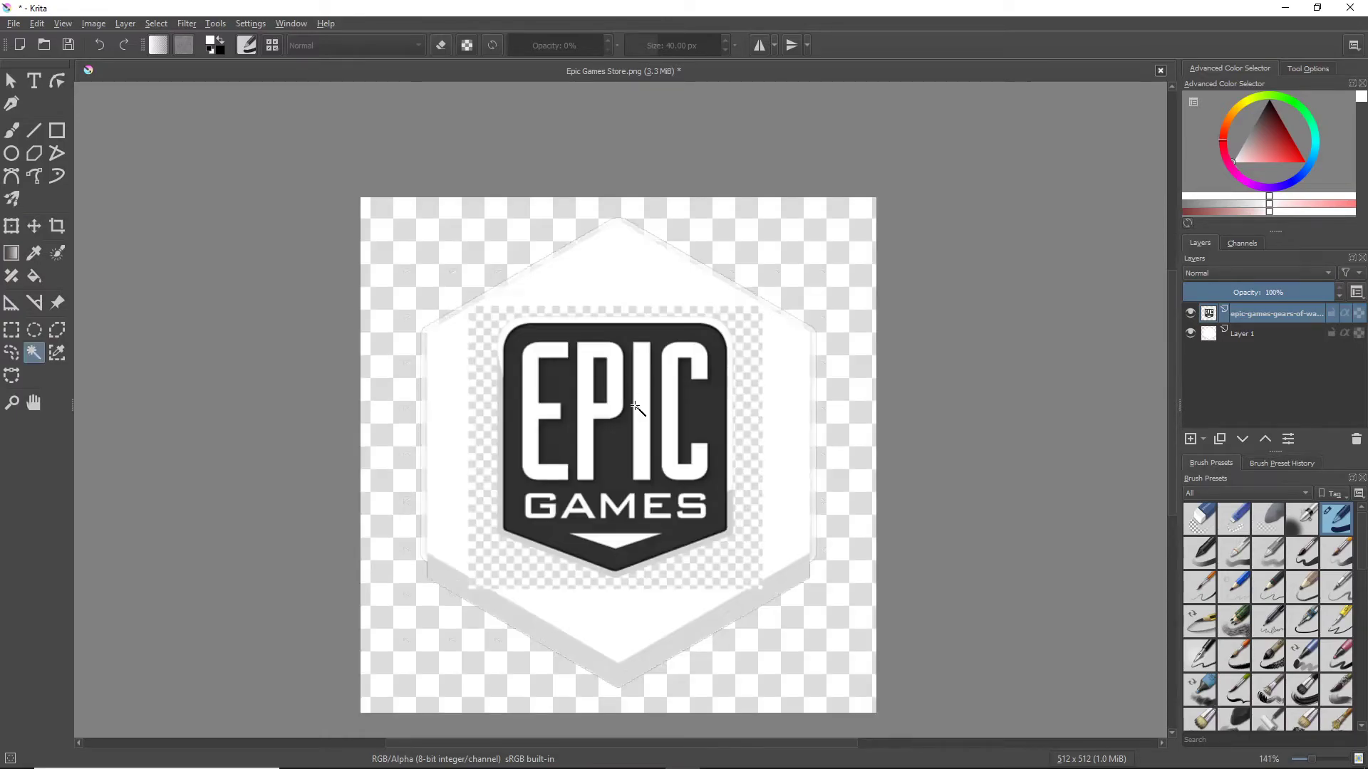
Step: Draw a Bezier Curve selection around the Epic shield
{"action": "left_click", "coordinate": [12, 353]}
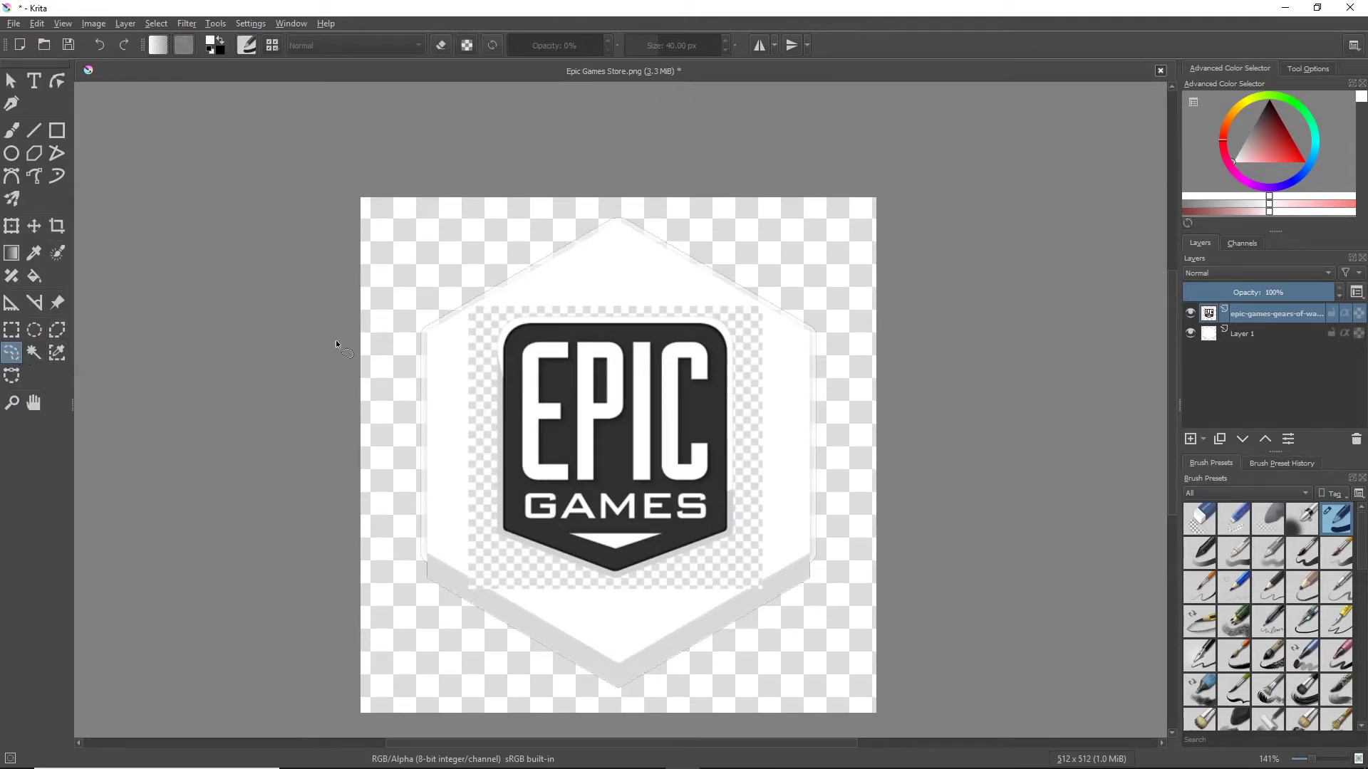
{"action": "left_click", "coordinate": [11, 376]}
{"action": "left_click", "coordinate": [618, 324]}
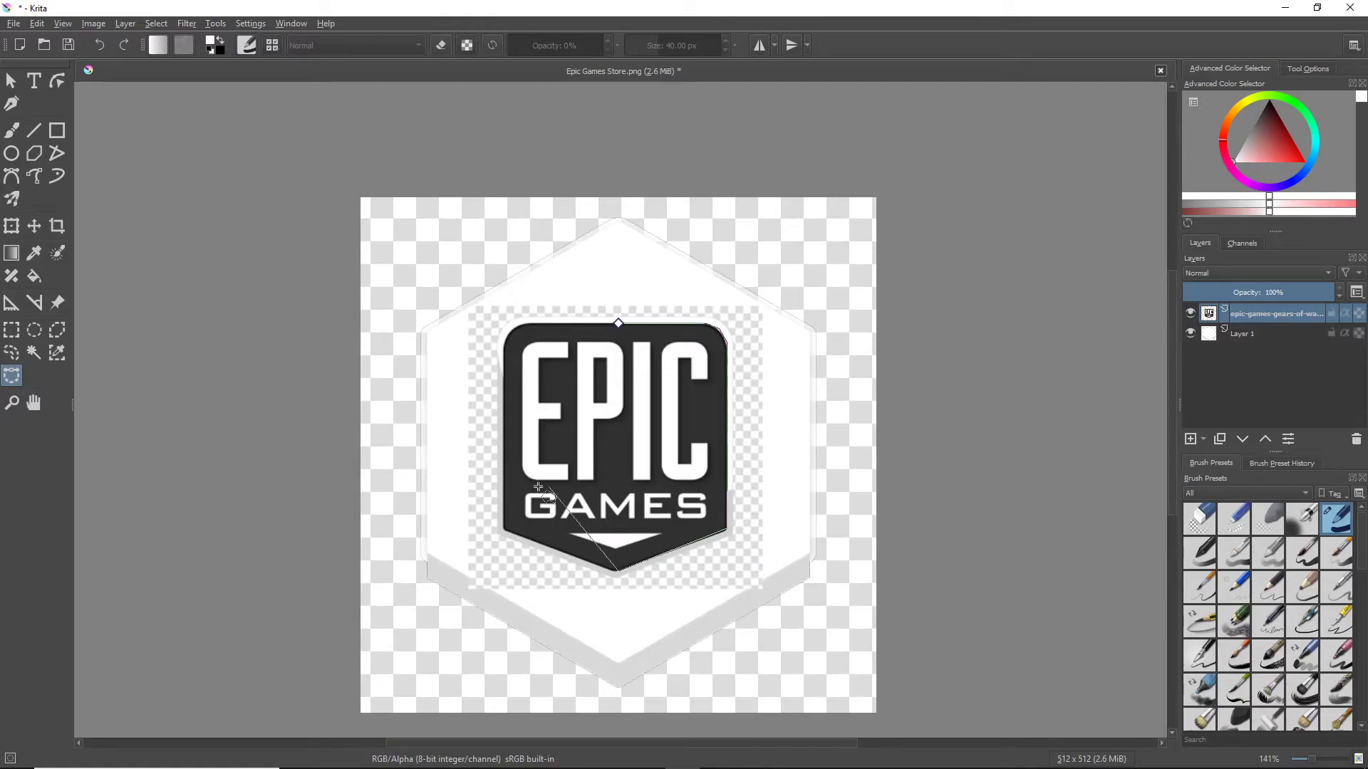
{"action": "left_click", "coordinate": [504, 531]}
{"action": "left_click", "coordinate": [619, 324]}
Step: Invert the selection, clear the square background outside the shield, and deselect
{"action": "key", "text": "ctrl+shift+i"}
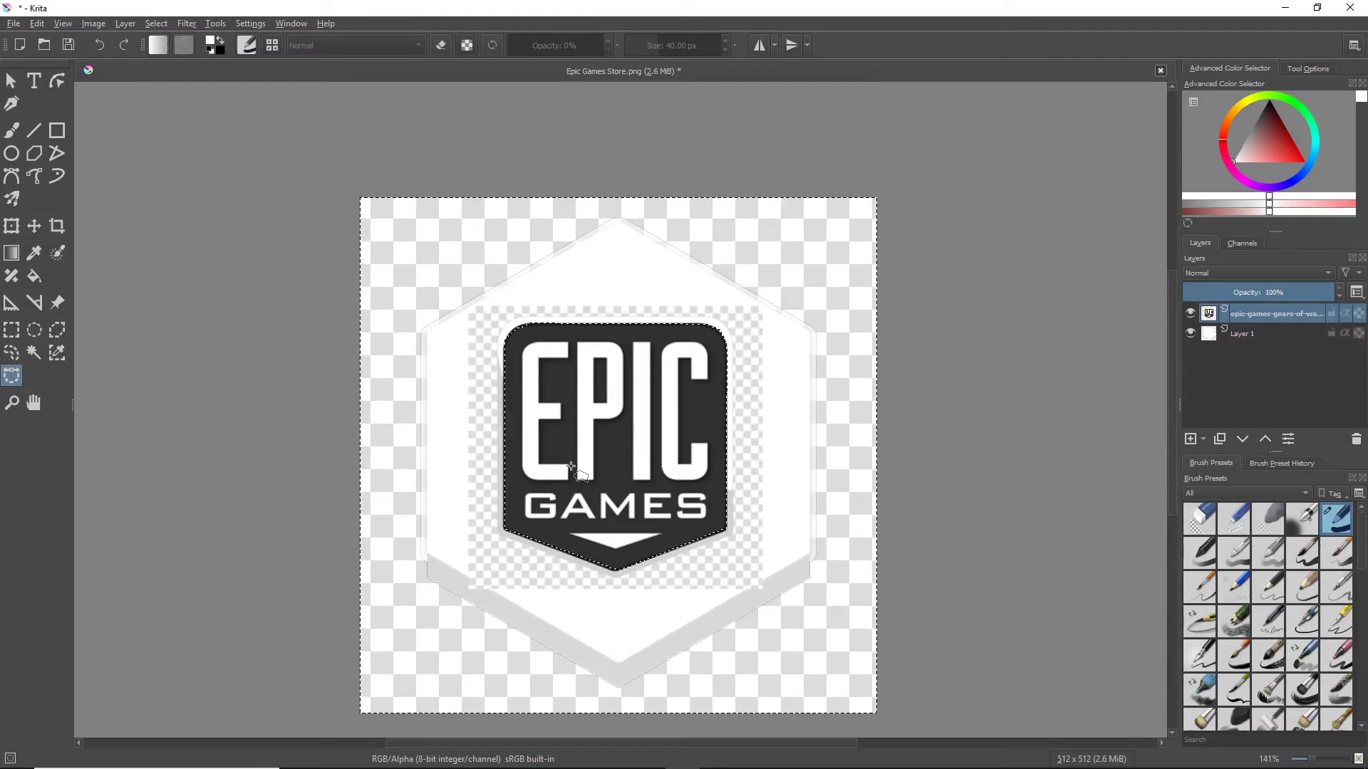
{"action": "left_click", "coordinate": [600, 434]}
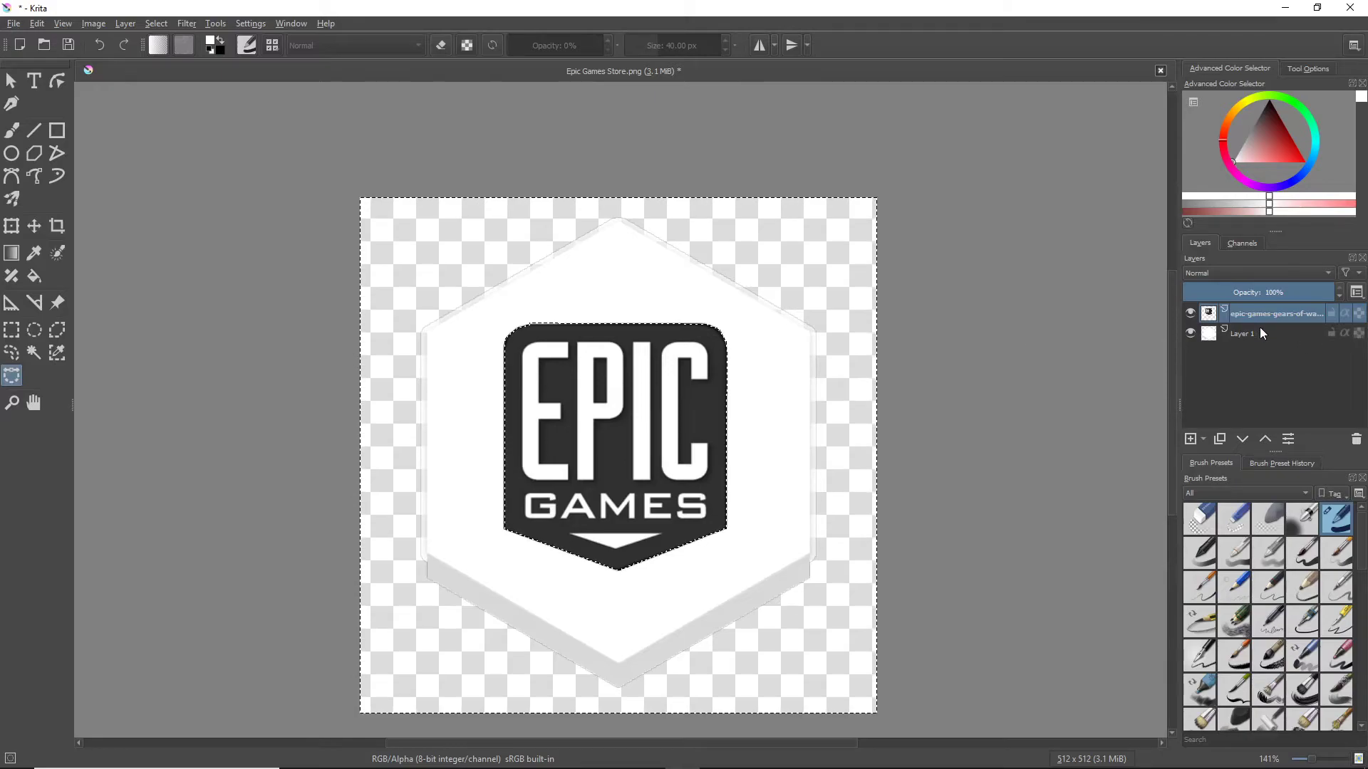
{"action": "left_click", "coordinate": [157, 23]}
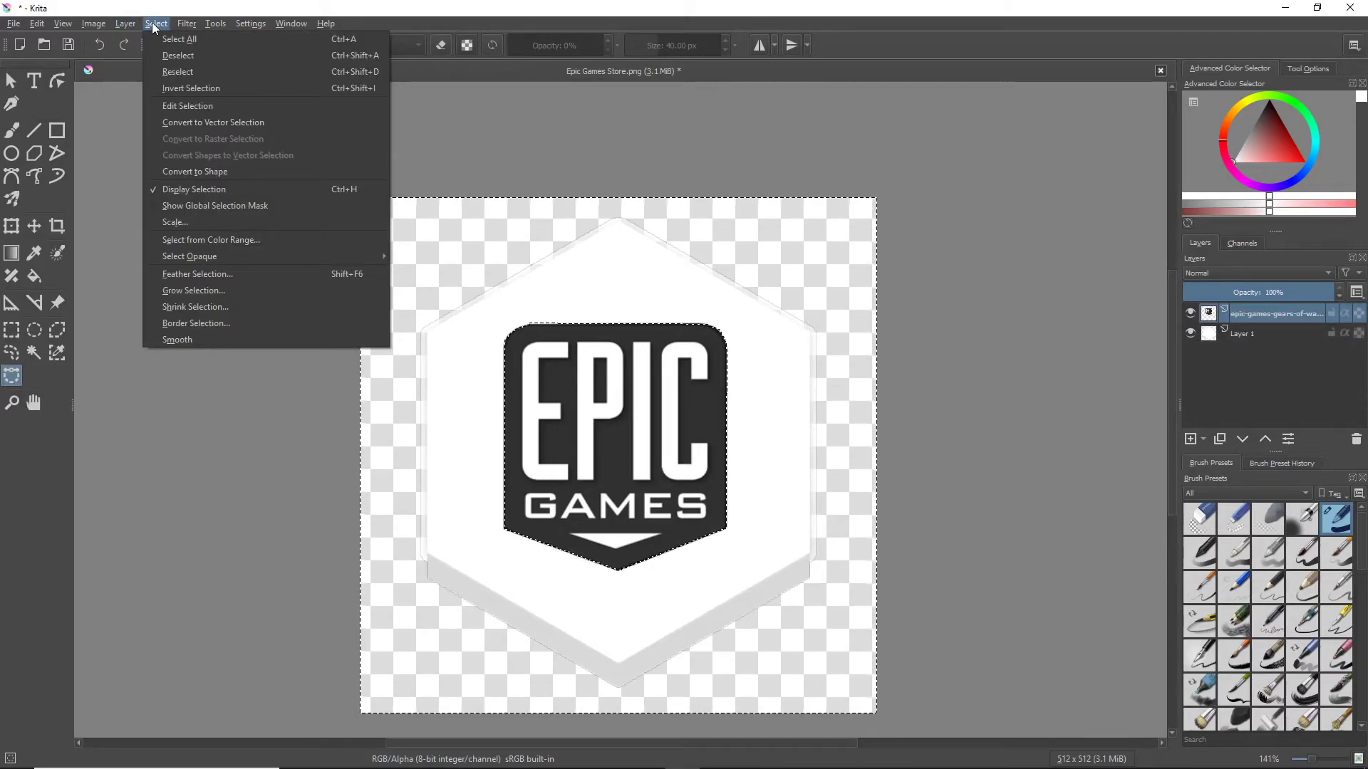
{"action": "left_click", "coordinate": [178, 57]}
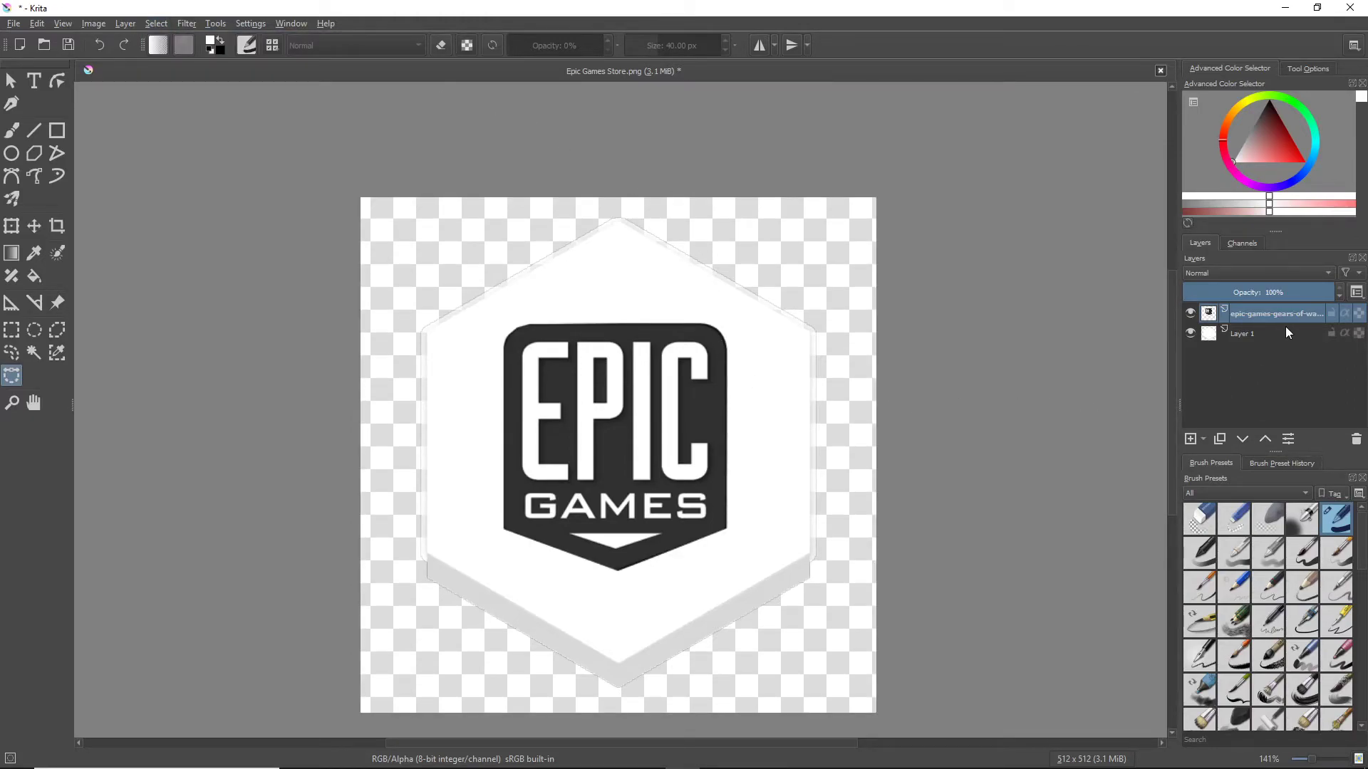
Step: Merge the Epic logo layer down into the white hexagon layer
{"action": "mouse_move", "coordinate": [1263, 321]}
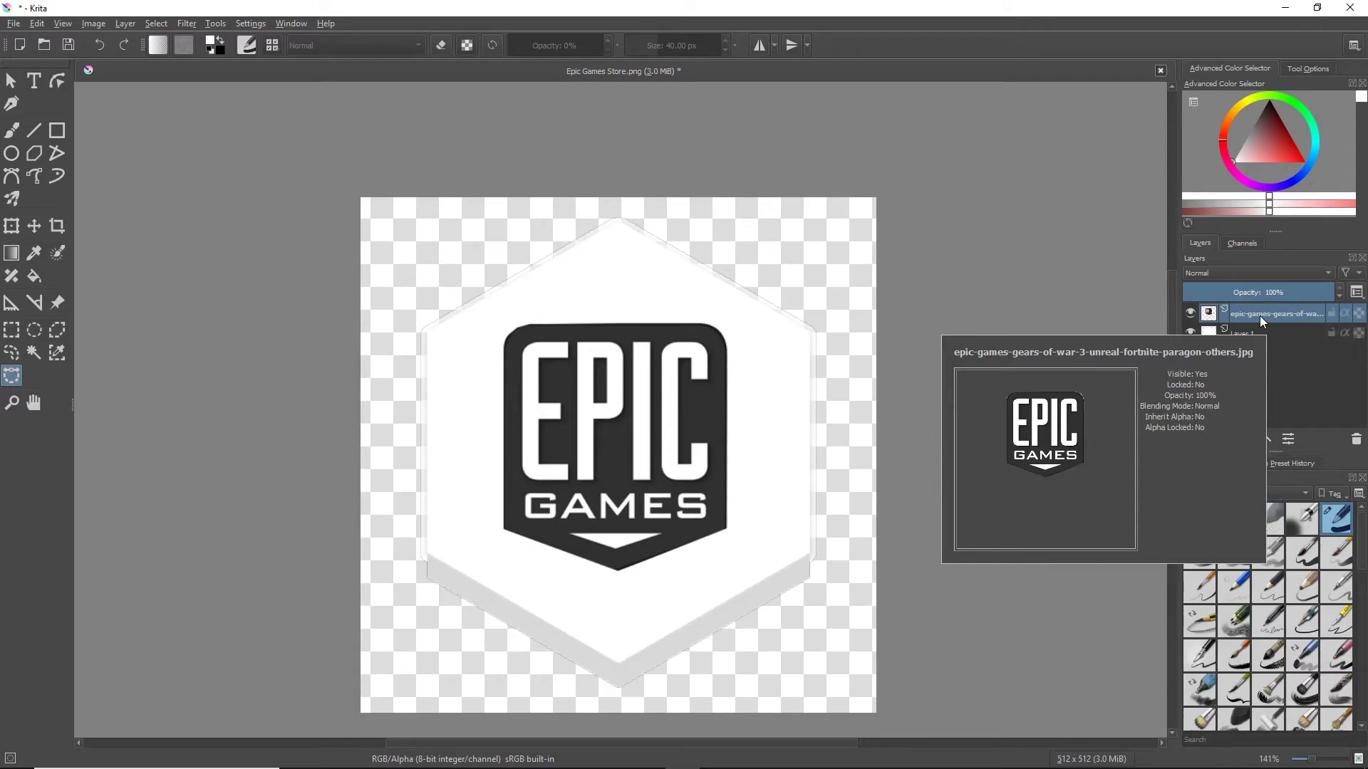
{"action": "right_click", "coordinate": [1259, 315]}
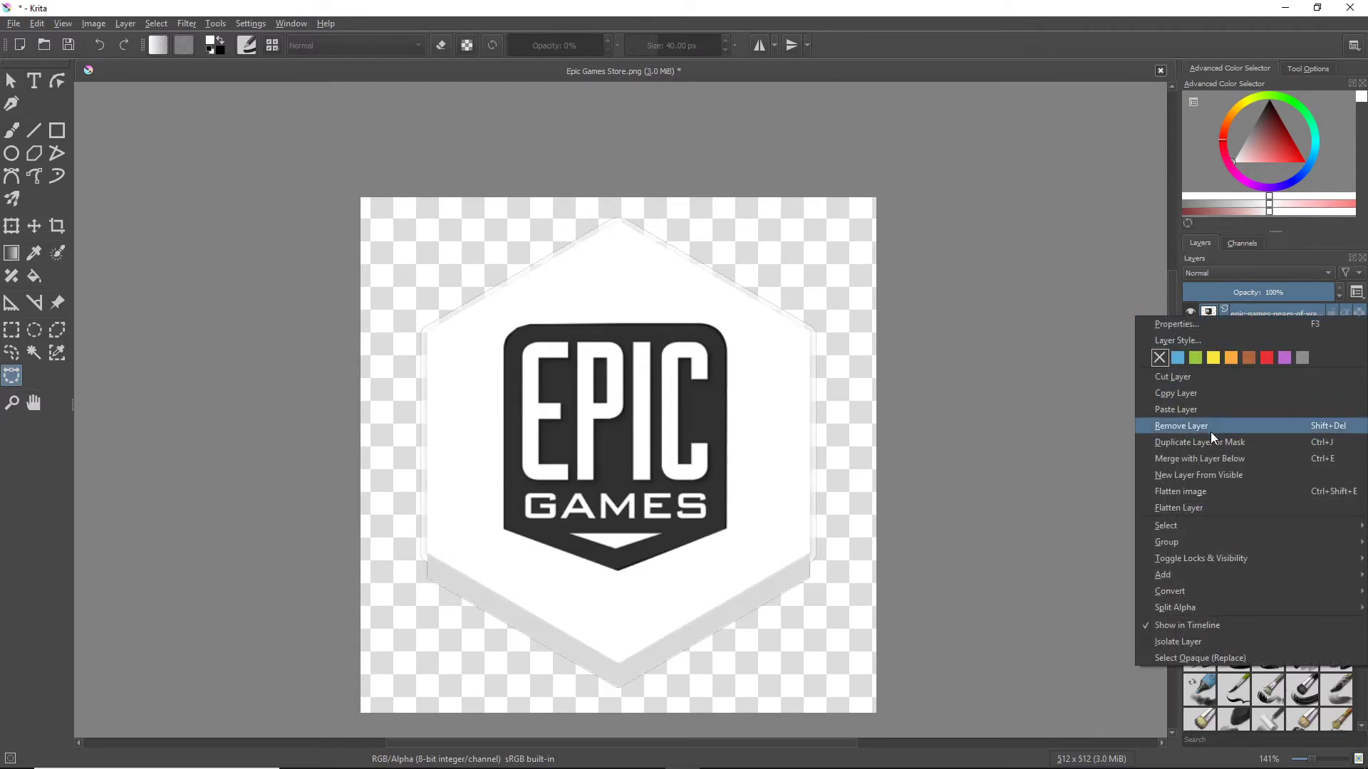
{"action": "right_click", "coordinate": [1262, 309]}
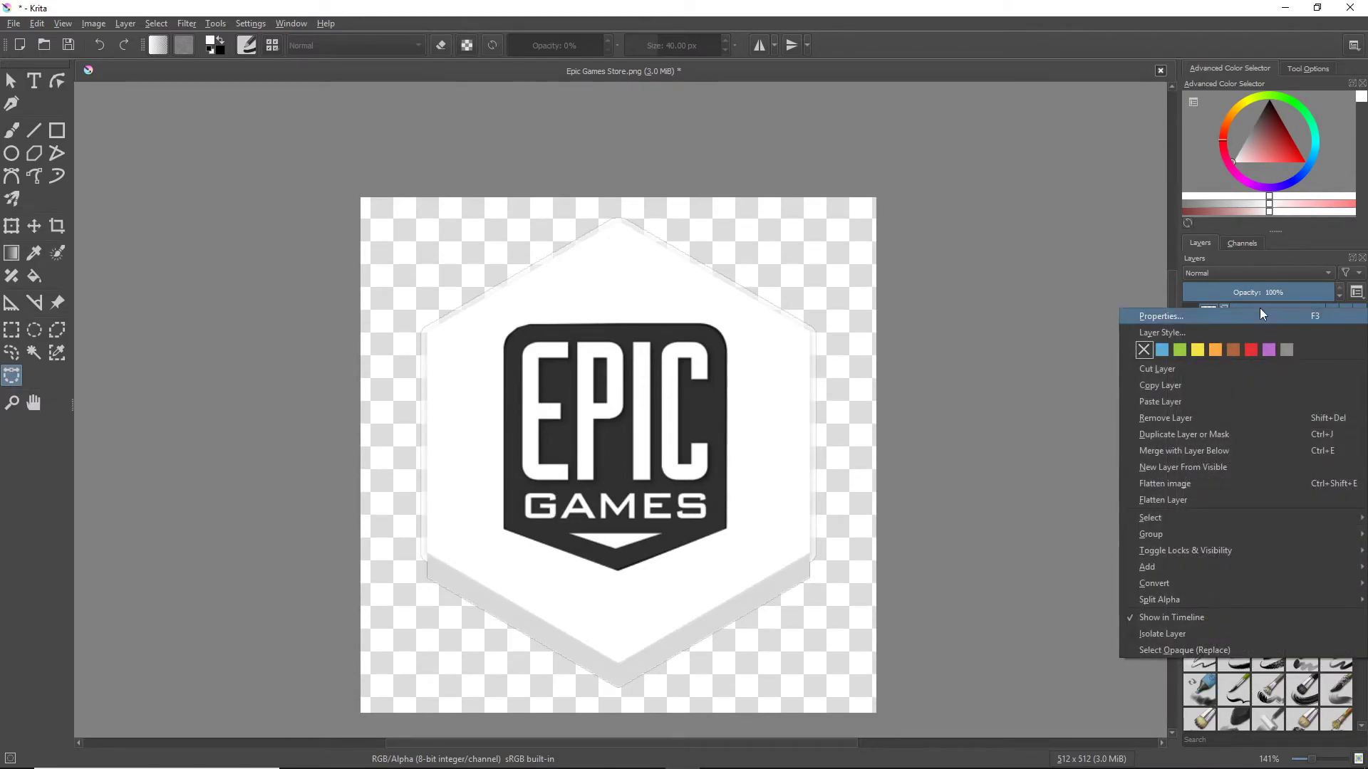
{"action": "left_click", "coordinate": [1184, 452]}
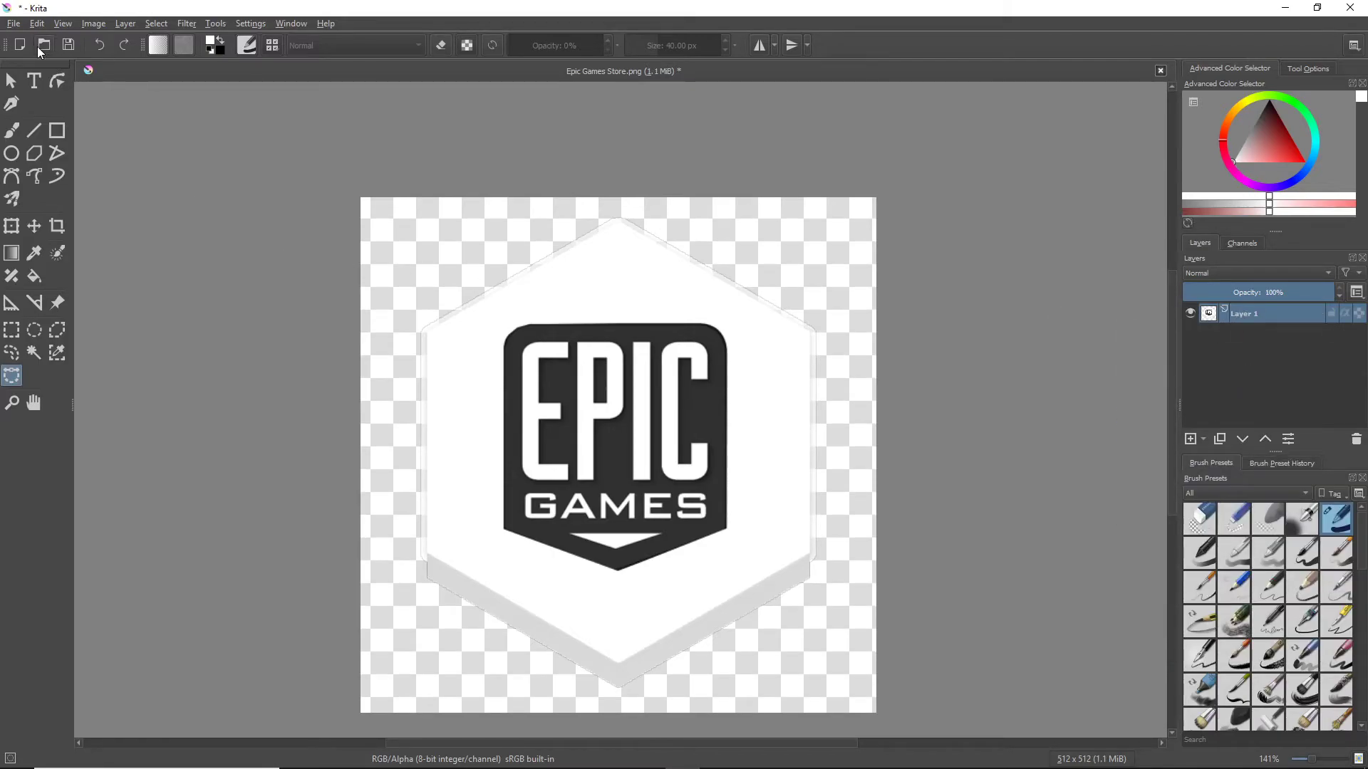
{"action": "left_click", "coordinate": [13, 24]}
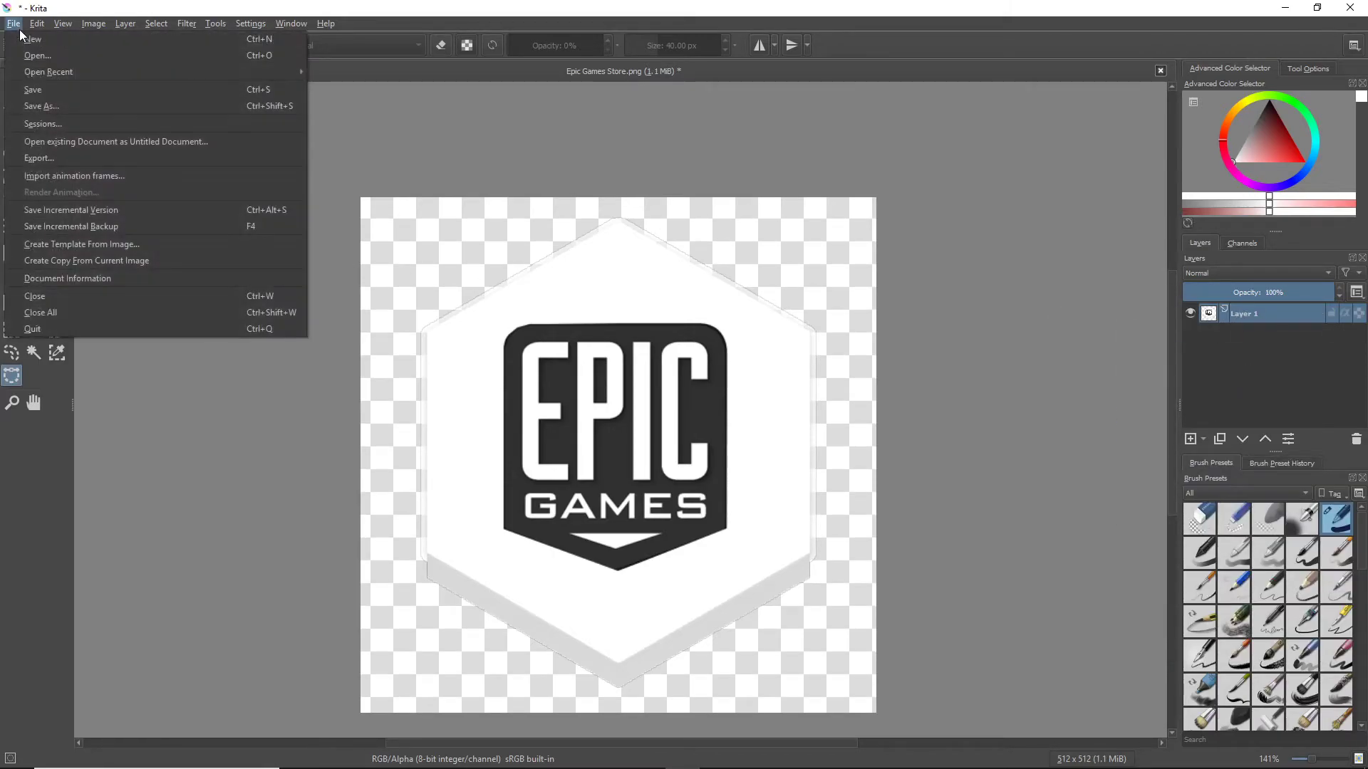
{"action": "left_click", "coordinate": [33, 106]}
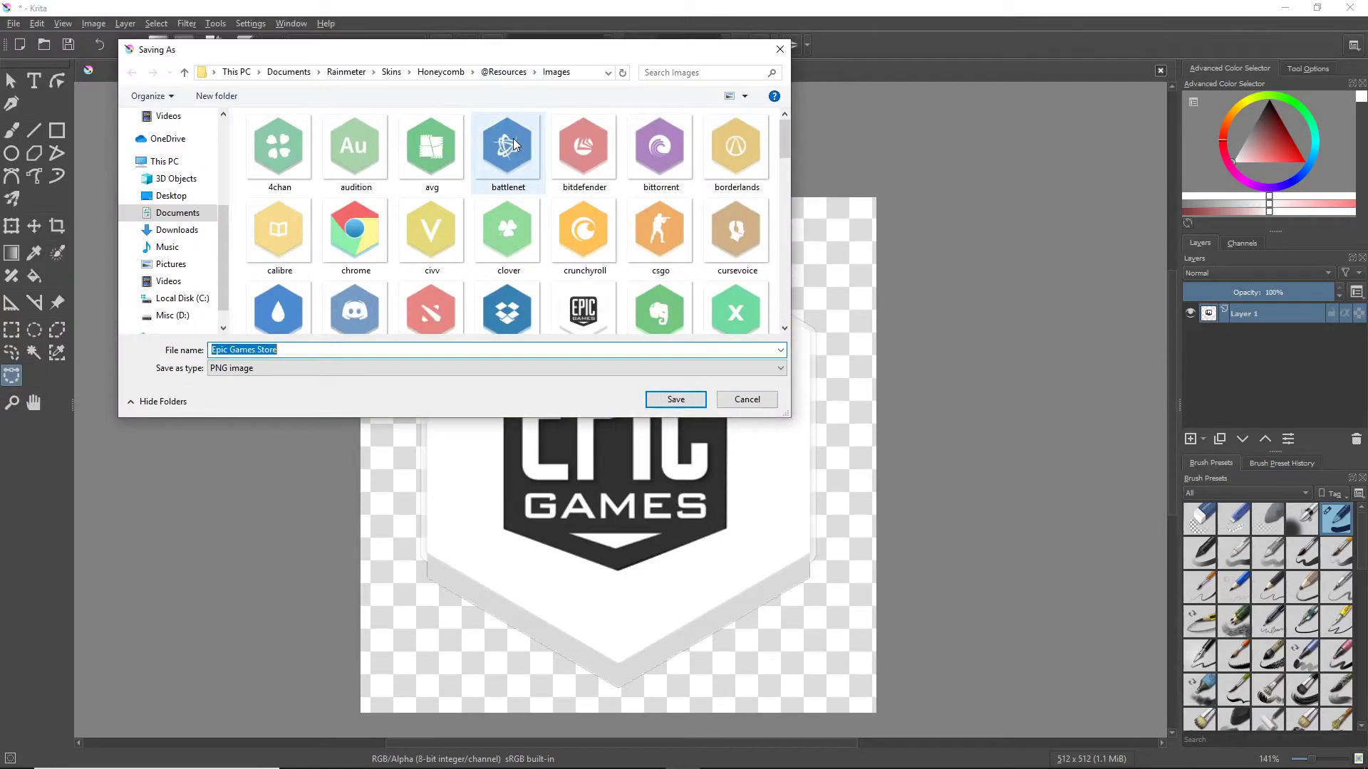
{"action": "scroll", "coordinate": [493, 305], "scroll_direction": "down", "scroll_amount": 1}
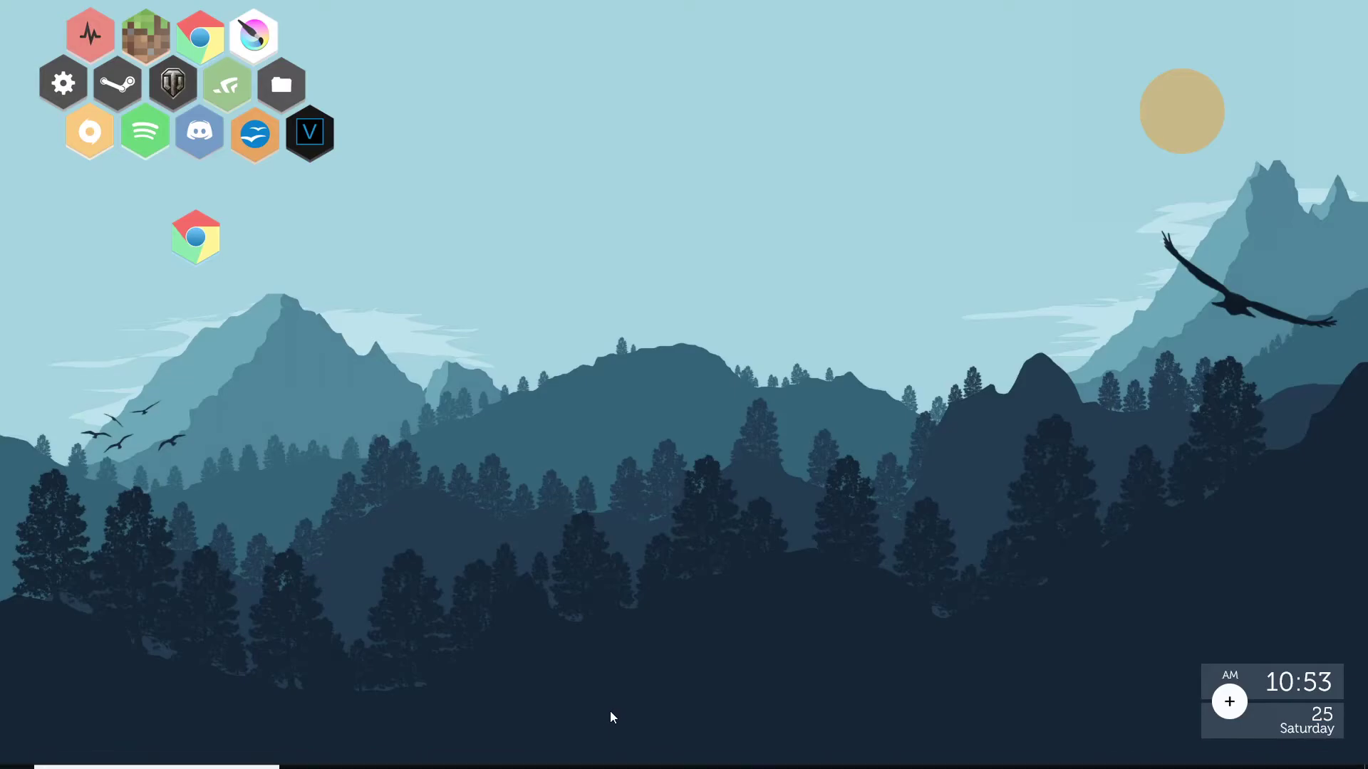
Step: Delete the Epic Games Store.png~ and Sony Vegas.png~ backup files from the maximized Images folder
{"action": "mouse_move", "coordinate": [333, 755]}
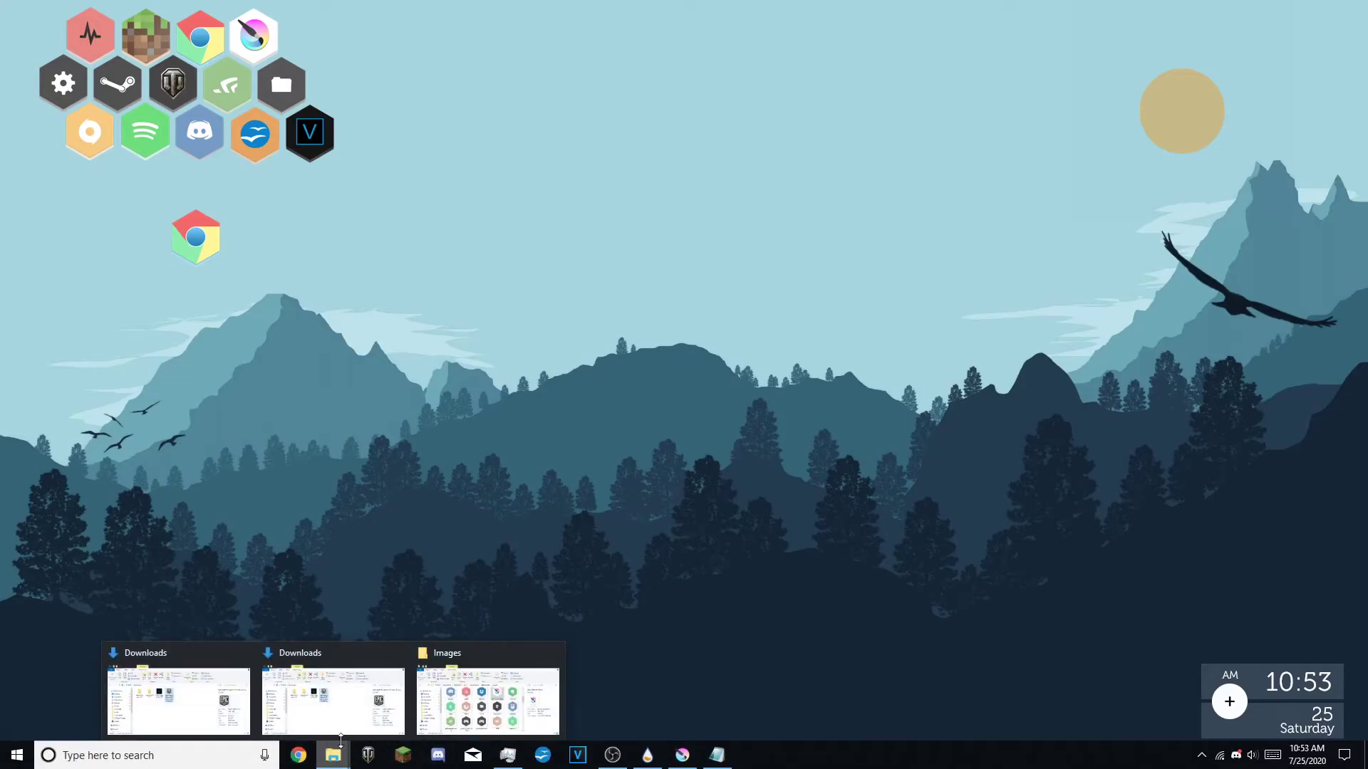
{"action": "left_click", "coordinate": [462, 706]}
{"action": "key", "text": "super+Up"}
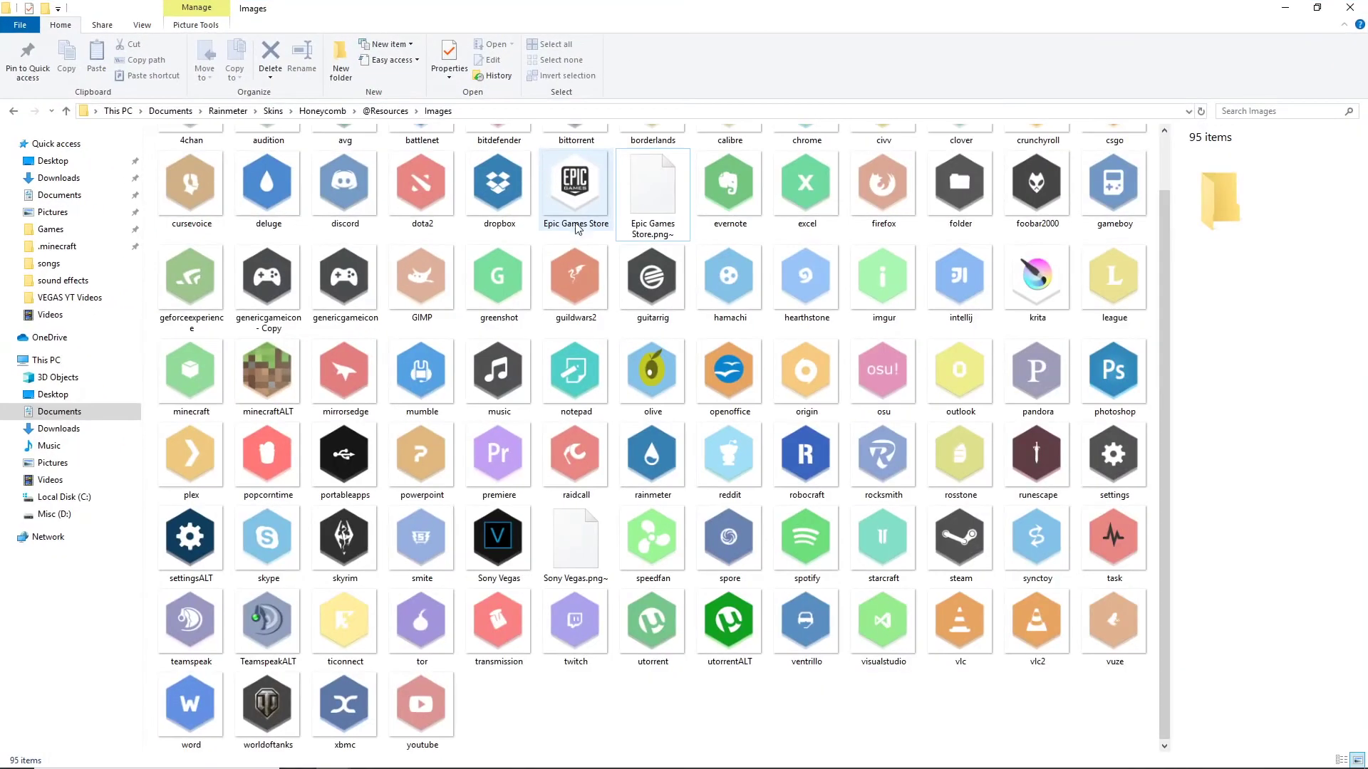
{"action": "left_click", "coordinate": [578, 181]}
{"action": "left_click", "coordinate": [653, 188]}
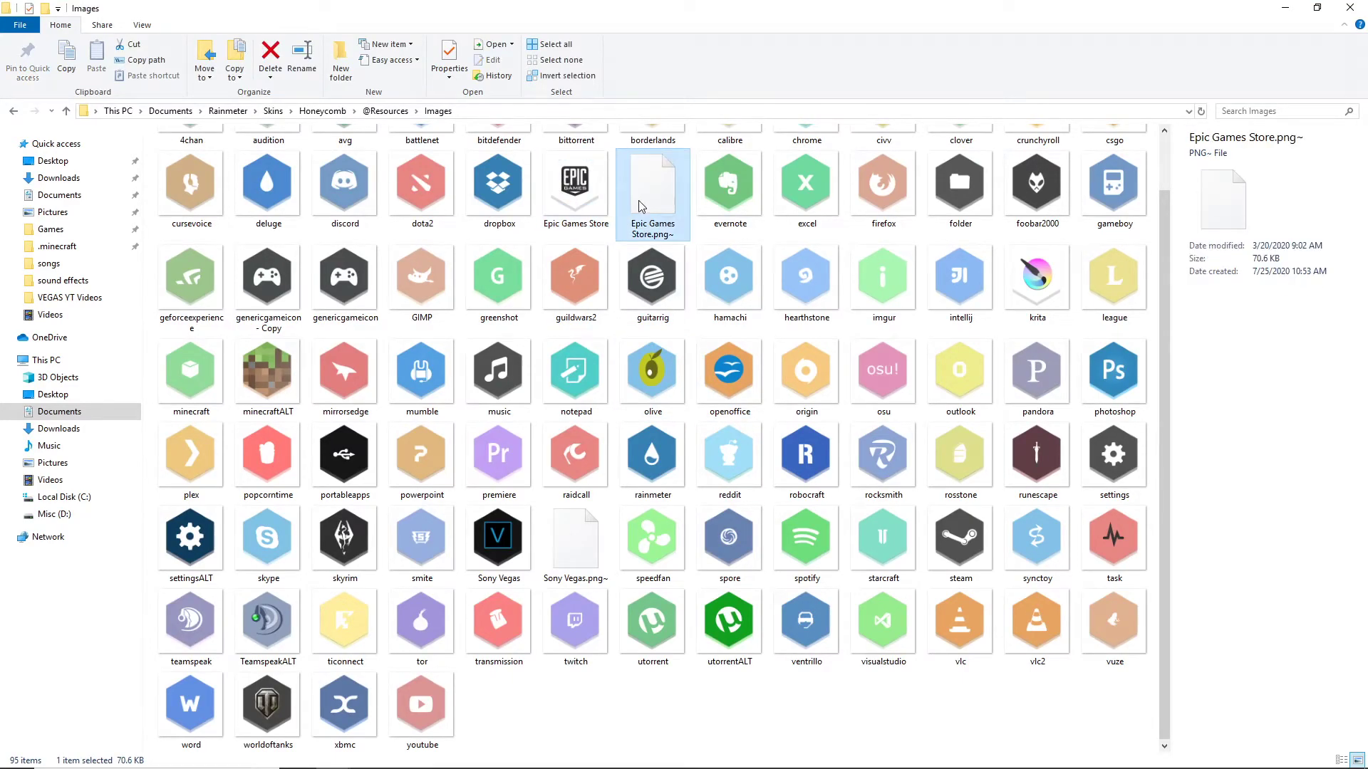
{"action": "key", "text": "Delete"}
{"action": "left_click", "coordinate": [499, 542]}
{"action": "key", "text": "Delete"}
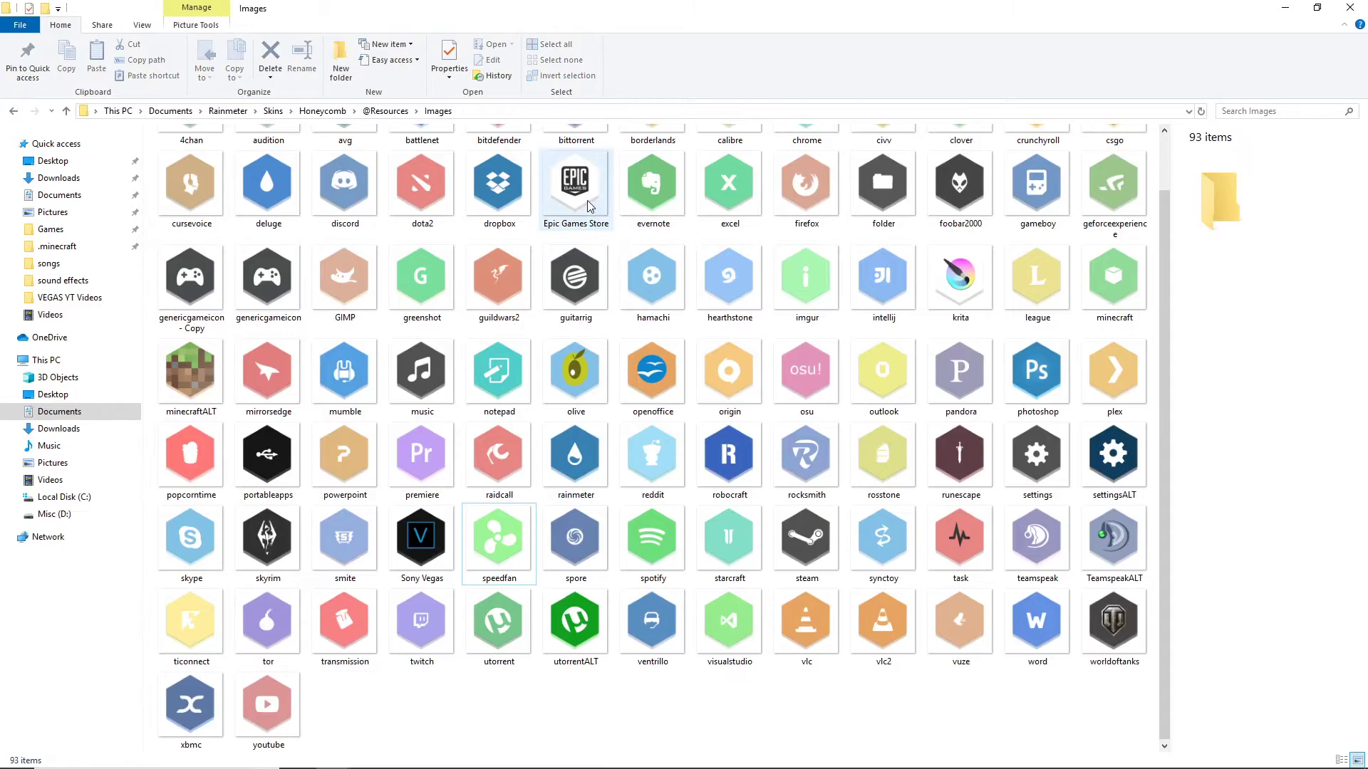
{"action": "left_click", "coordinate": [584, 176]}
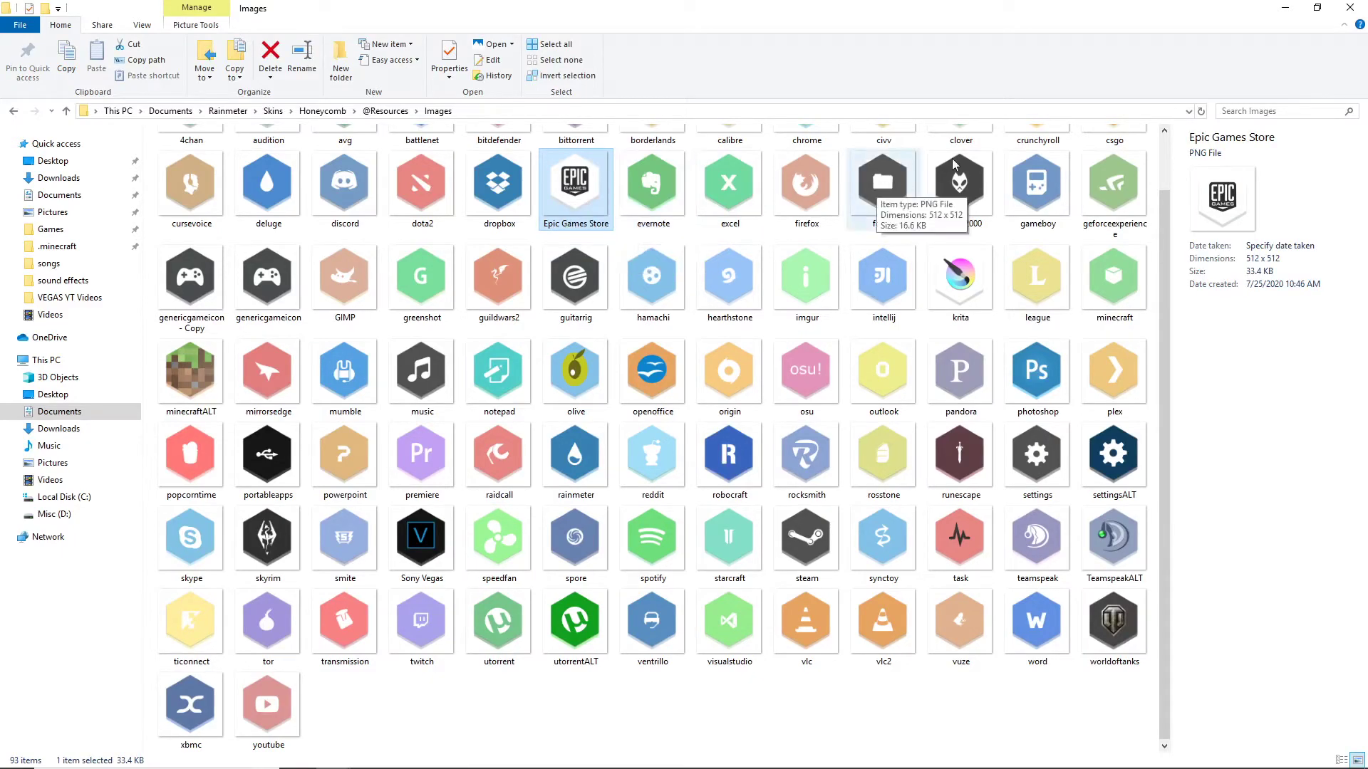
Step: Open the Rainmeter skin manager from the Epic Games Store hexagon's context menu on the desktop
{"action": "left_click", "coordinate": [1284, 7]}
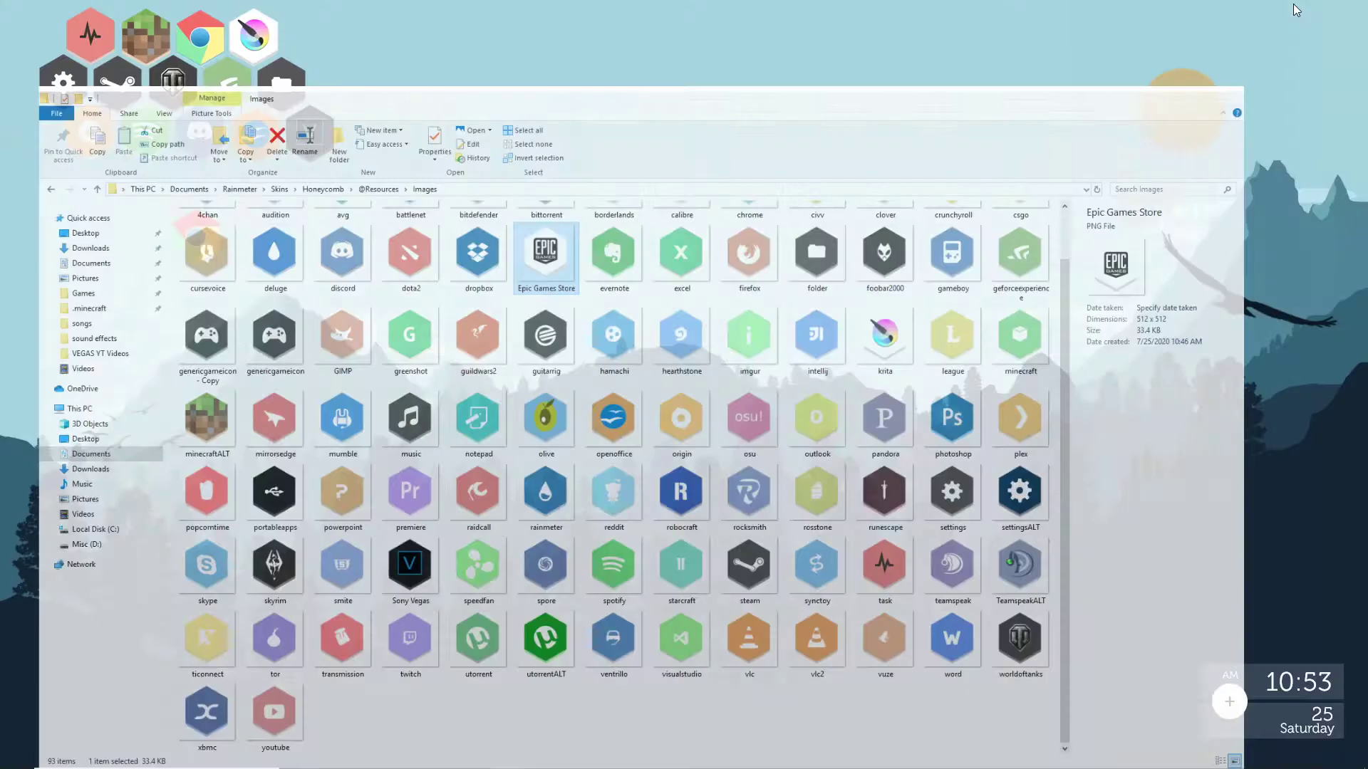
{"action": "right_click", "coordinate": [190, 226]}
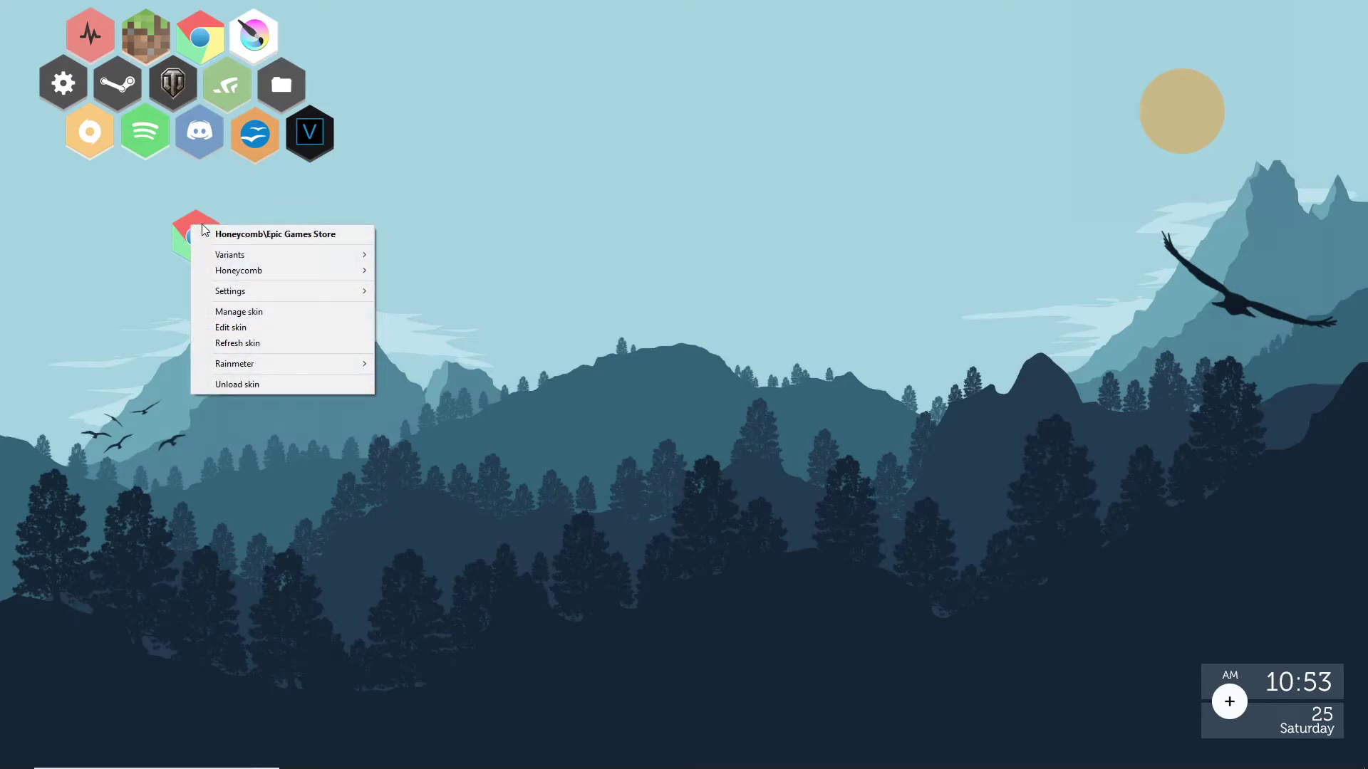
{"action": "left_click", "coordinate": [249, 314]}
Step: Expand the Epic Games Store folder and select its Epic Games Store.ini skin
{"action": "scroll", "coordinate": [548, 482], "scroll_direction": "down", "scroll_amount": 2}
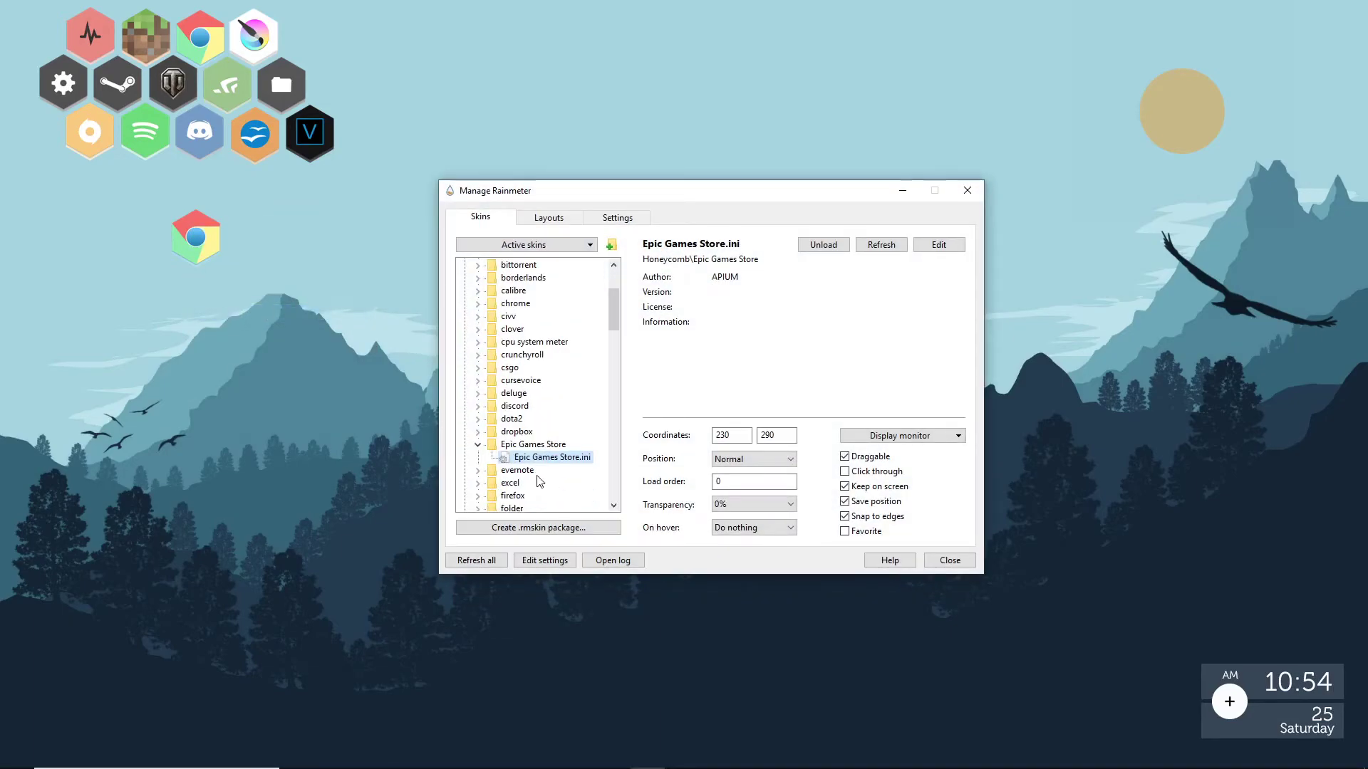
{"action": "left_click", "coordinate": [510, 408]}
{"action": "double_click", "coordinate": [510, 408]}
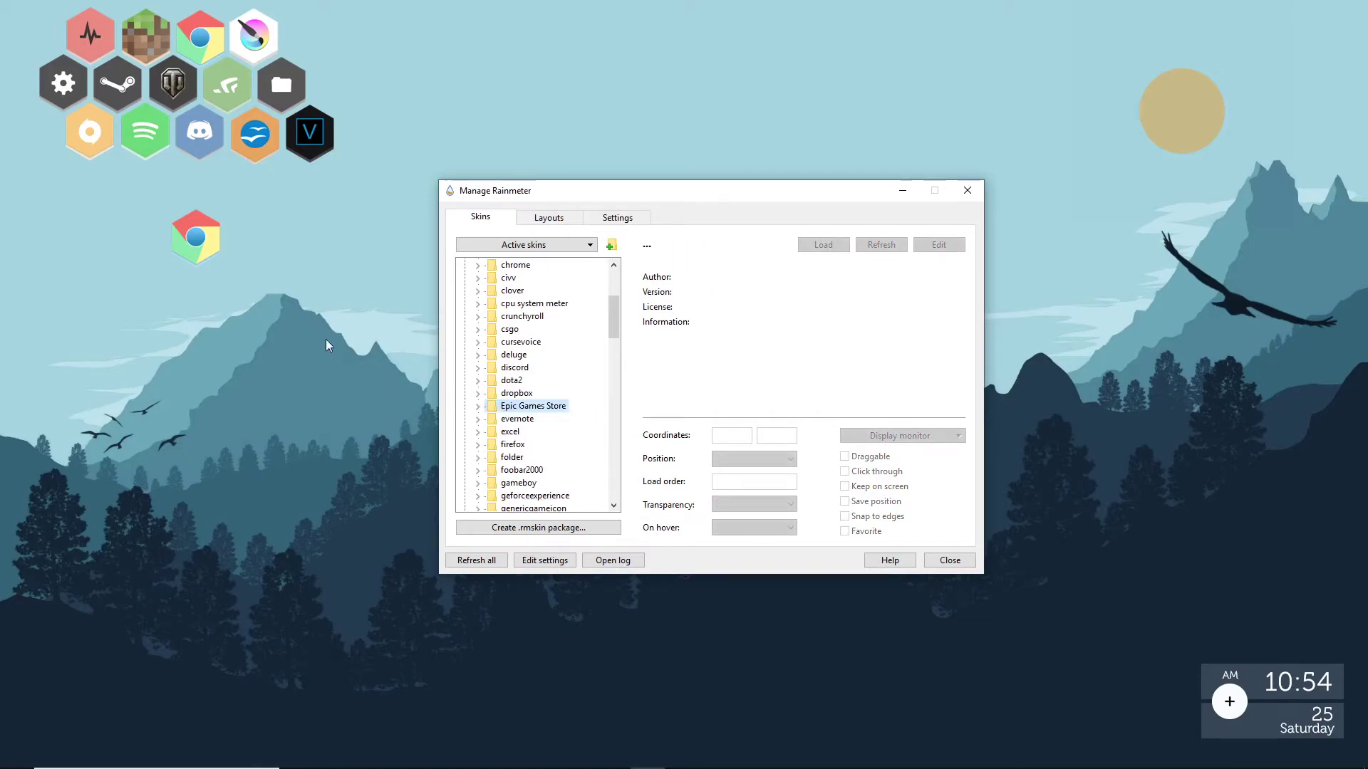
{"action": "double_click", "coordinate": [531, 407]}
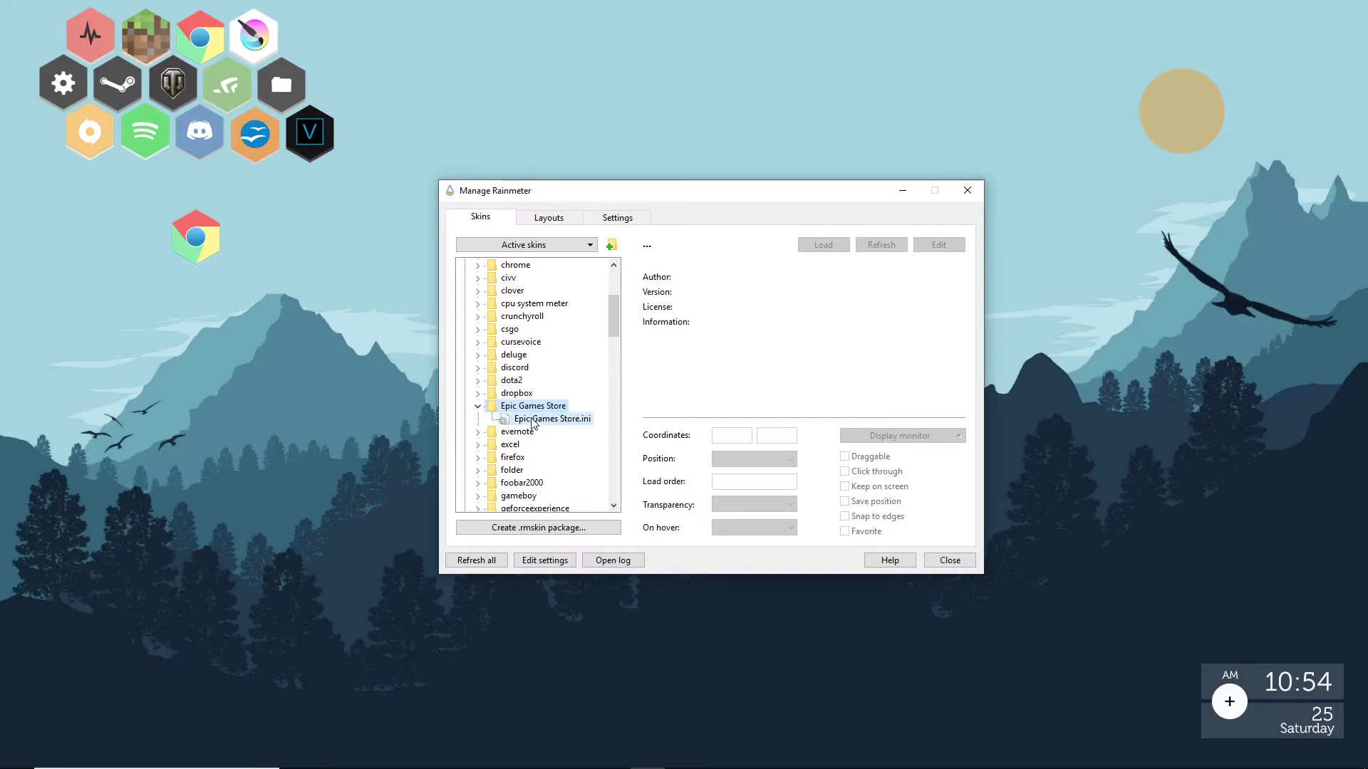
{"action": "left_click", "coordinate": [533, 420]}
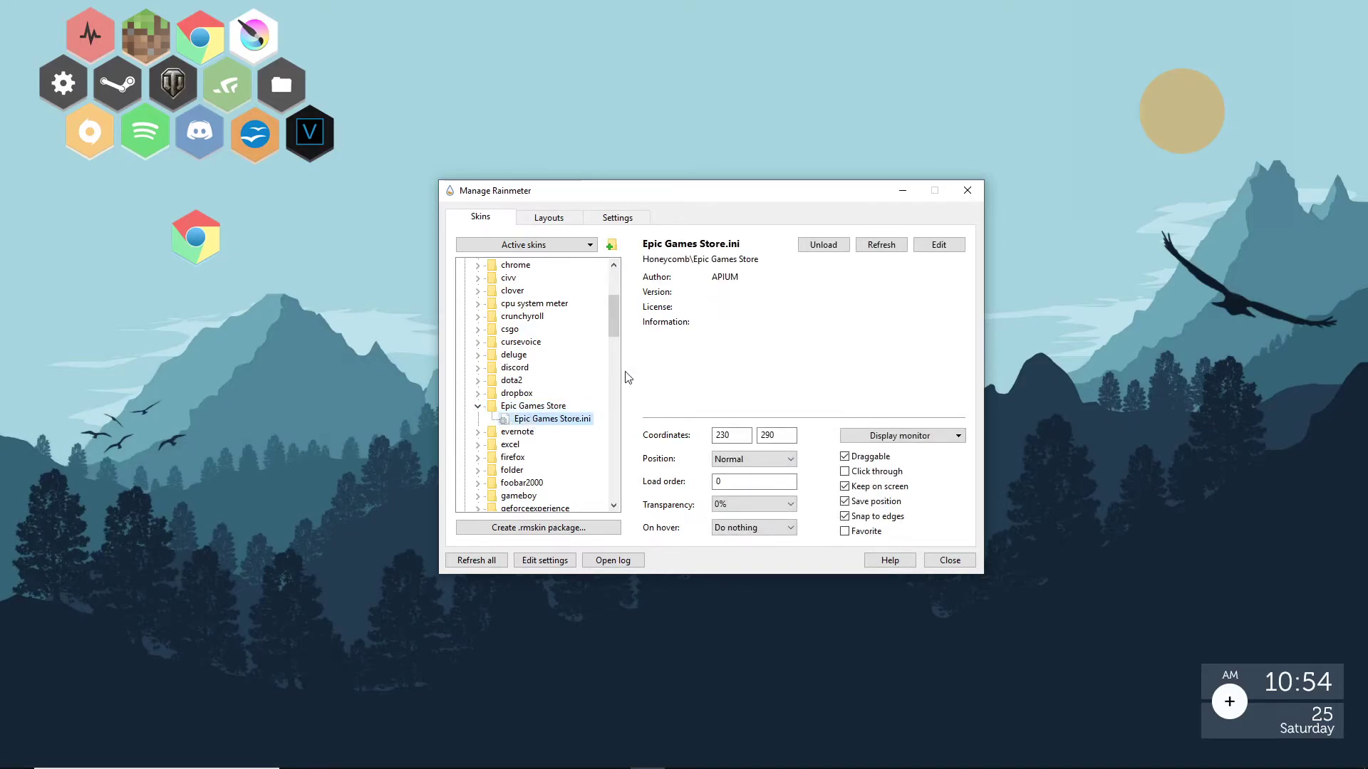
{"action": "right_click", "coordinate": [531, 426]}
Step: Edit Epic Games Store.ini in Notepad and delete 'chrome' from the ImageName path
{"action": "left_click", "coordinate": [576, 461]}
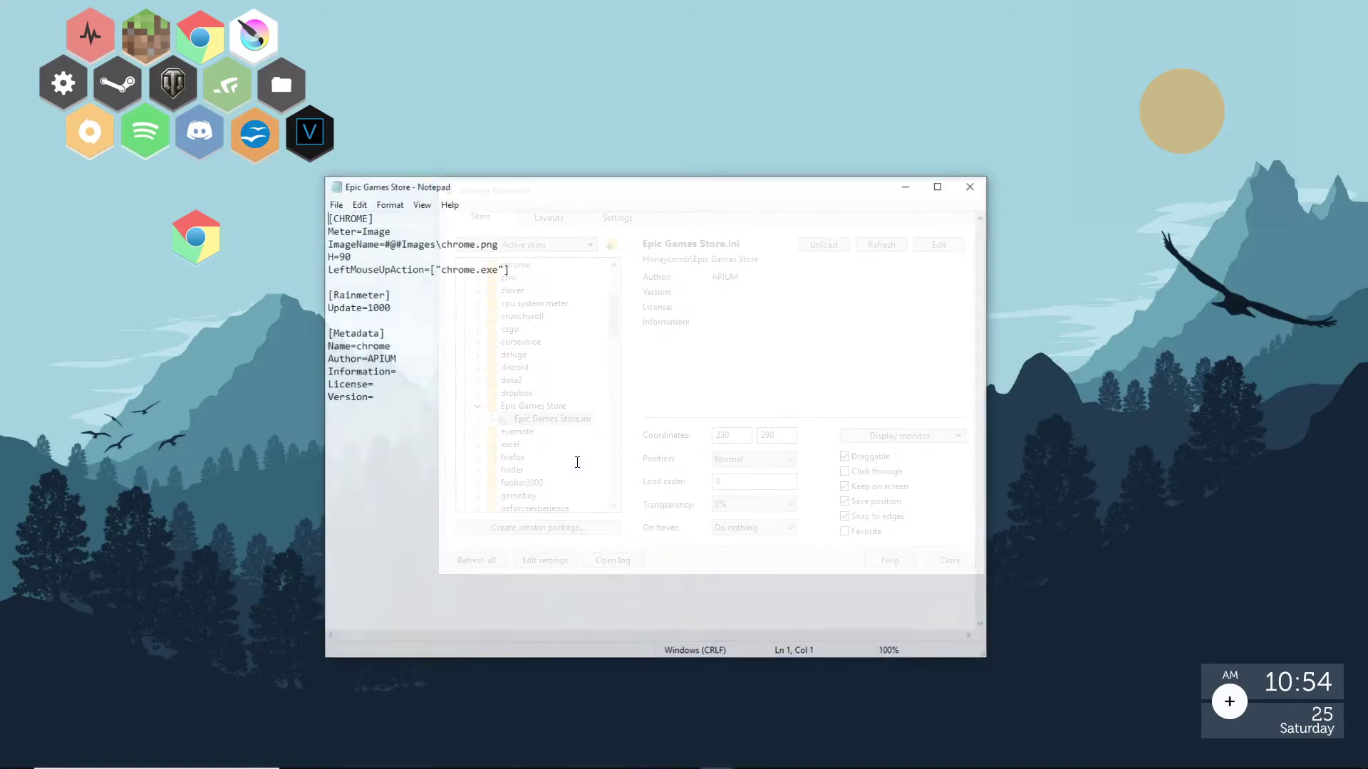
{"action": "left_click_drag", "start_coordinate": [440, 243], "coordinate": [464, 243]}
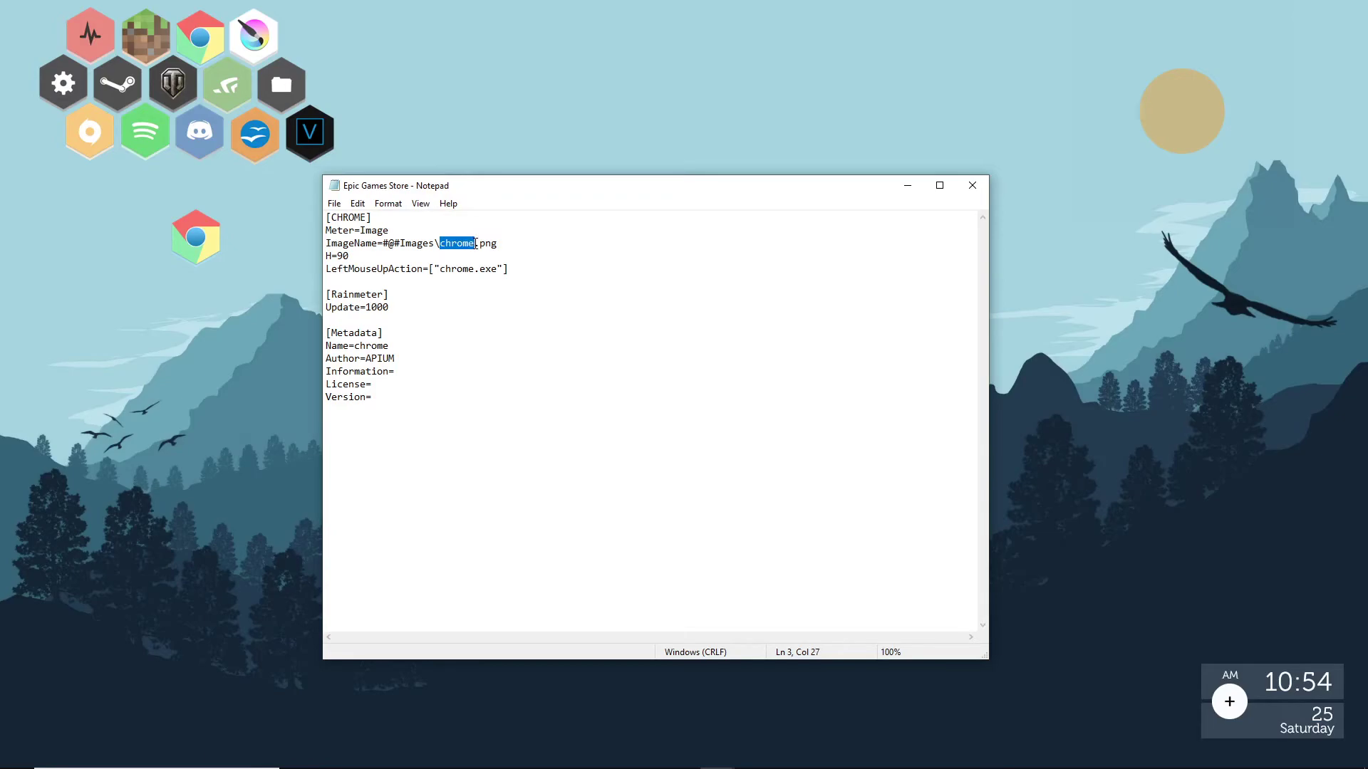
{"action": "key", "text": "BackSpace"}
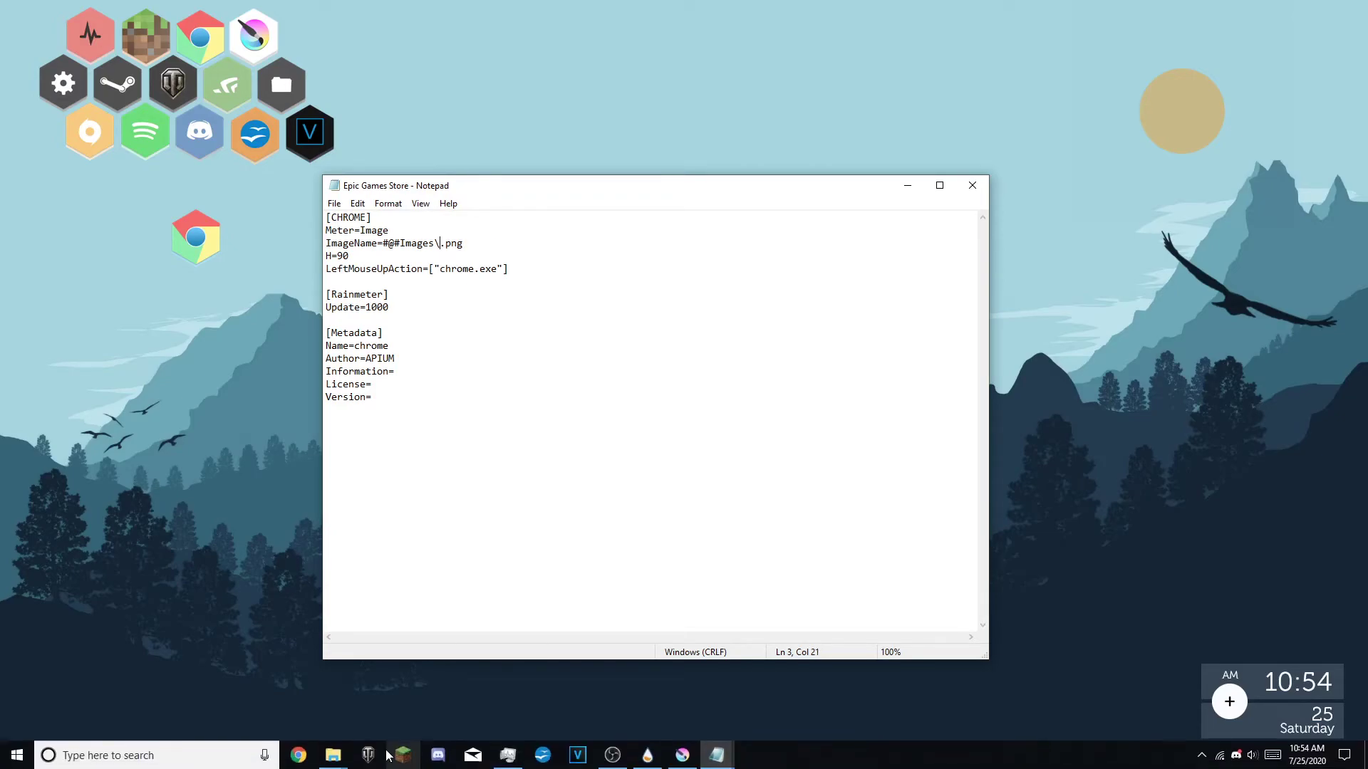
{"action": "left_click", "coordinate": [333, 756]}
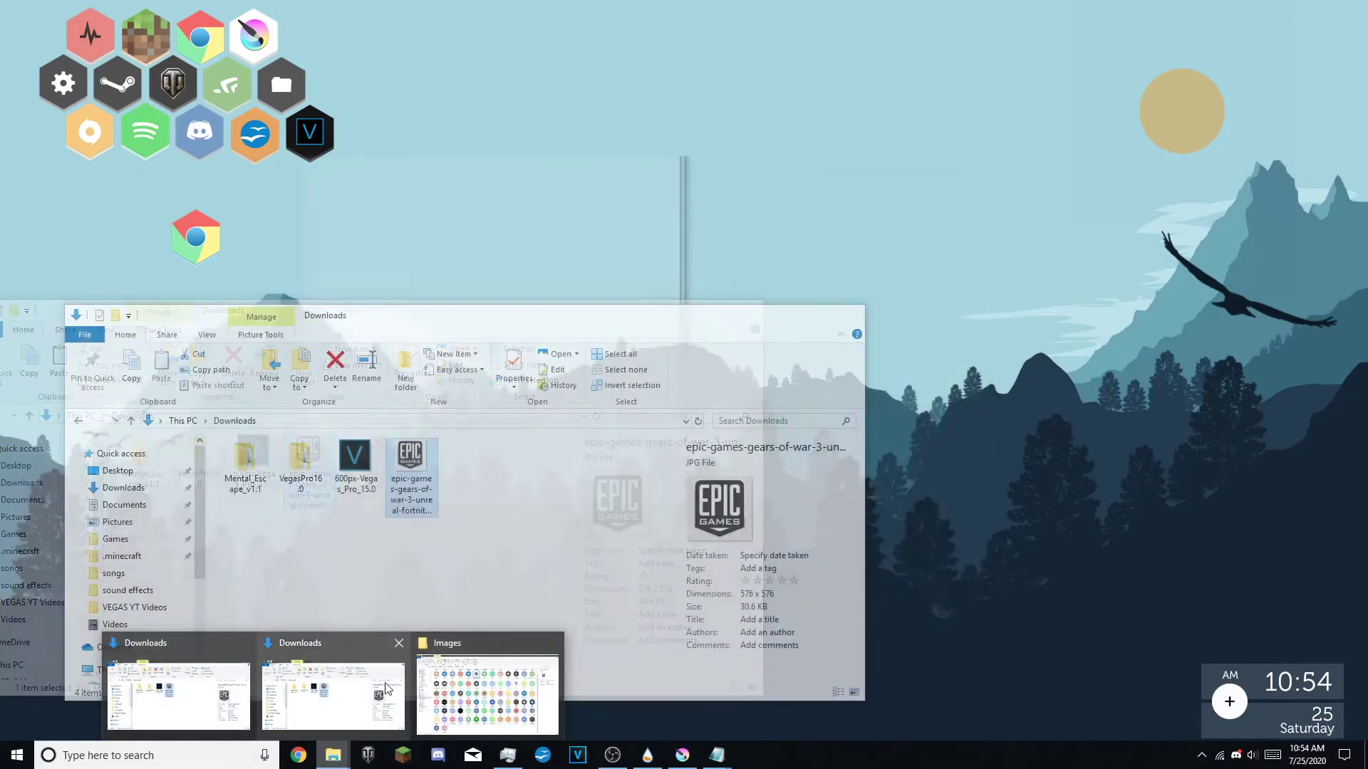
Step: Check the Epic Games Store.png properties: a 512 x 512, 33.4 KB PNG image
{"action": "left_click", "coordinate": [471, 688]}
{"action": "right_click", "coordinate": [560, 191]}
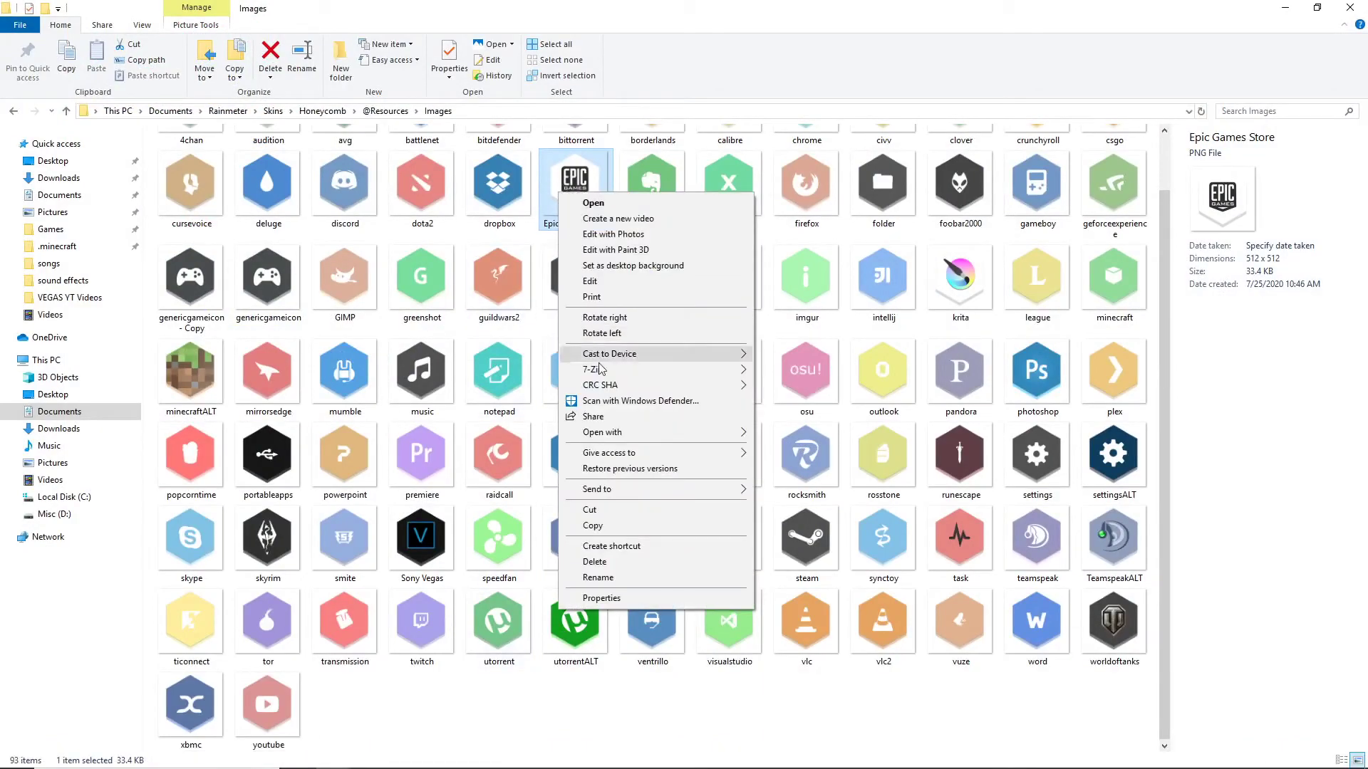
{"action": "left_click", "coordinate": [601, 597]}
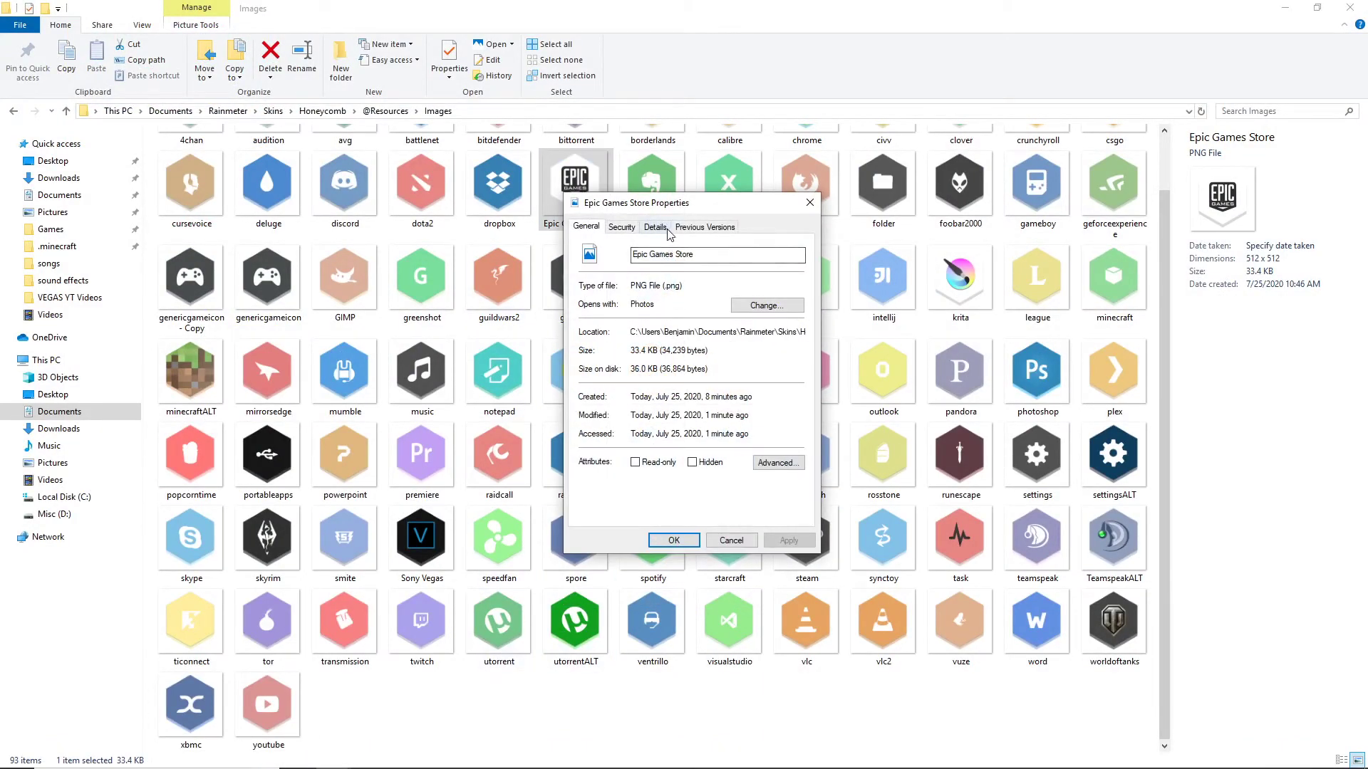
{"action": "left_click", "coordinate": [668, 229]}
{"action": "scroll", "coordinate": [645, 441], "scroll_direction": "down", "scroll_amount": 1}
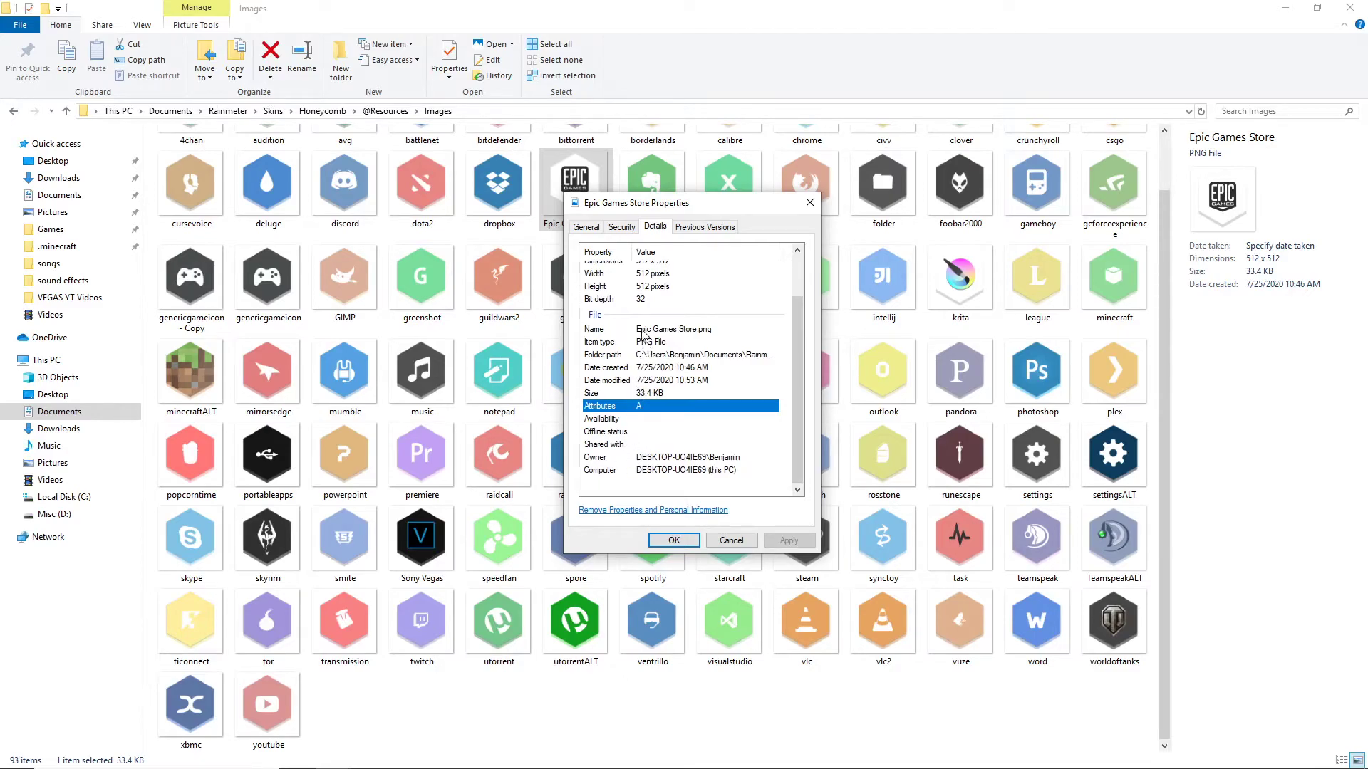
{"action": "scroll", "coordinate": [643, 335], "scroll_direction": "up", "scroll_amount": 2}
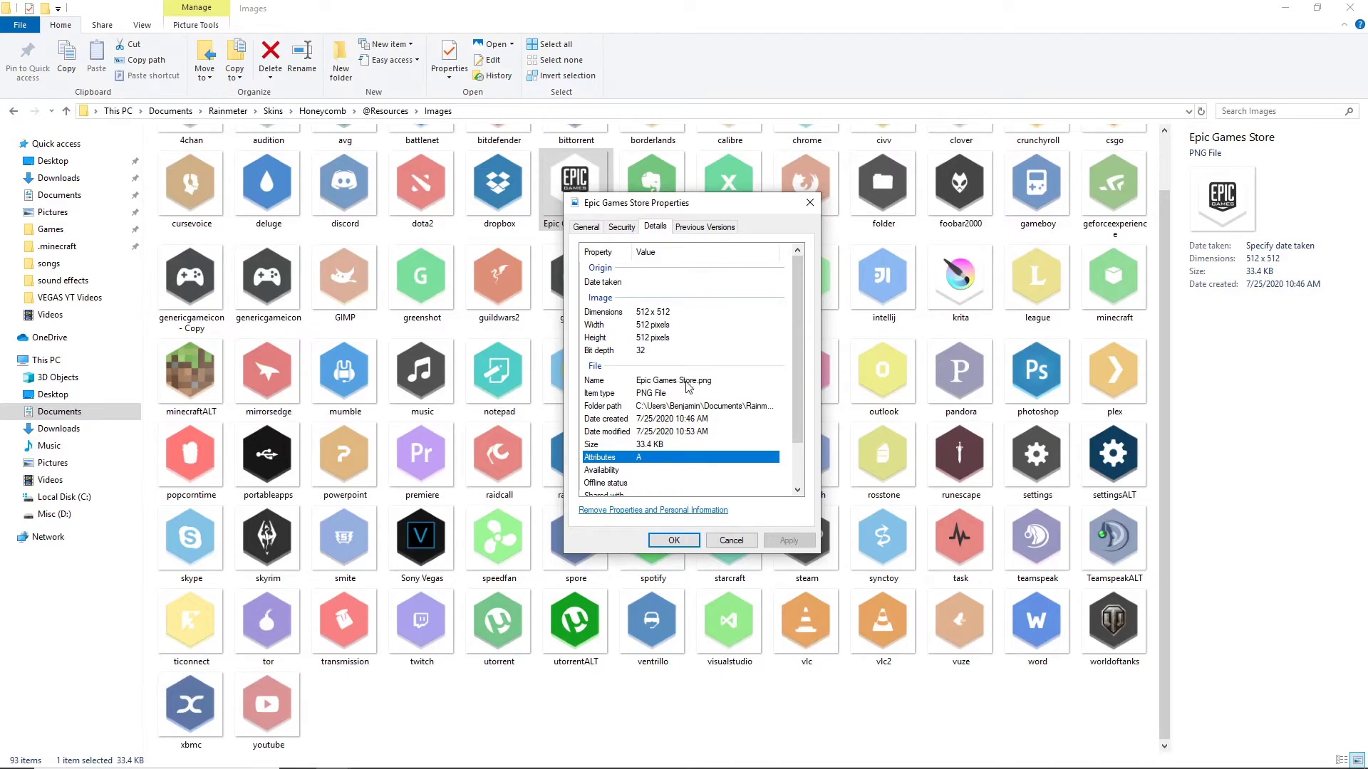
{"action": "left_click", "coordinate": [596, 226]}
{"action": "left_click", "coordinate": [815, 205]}
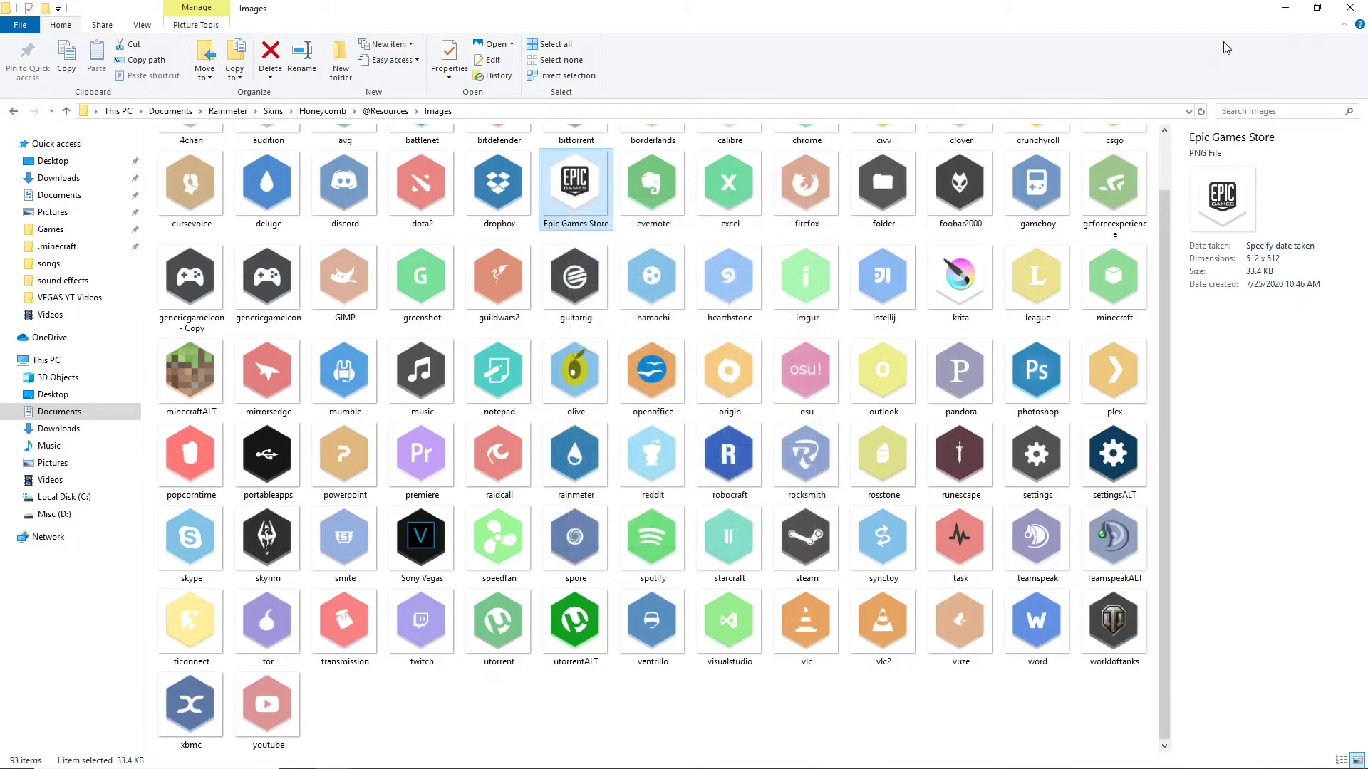
Step: Insert 'Epic Games Store' before .png in the skin's ImageName line
{"action": "left_click", "coordinate": [1284, 7]}
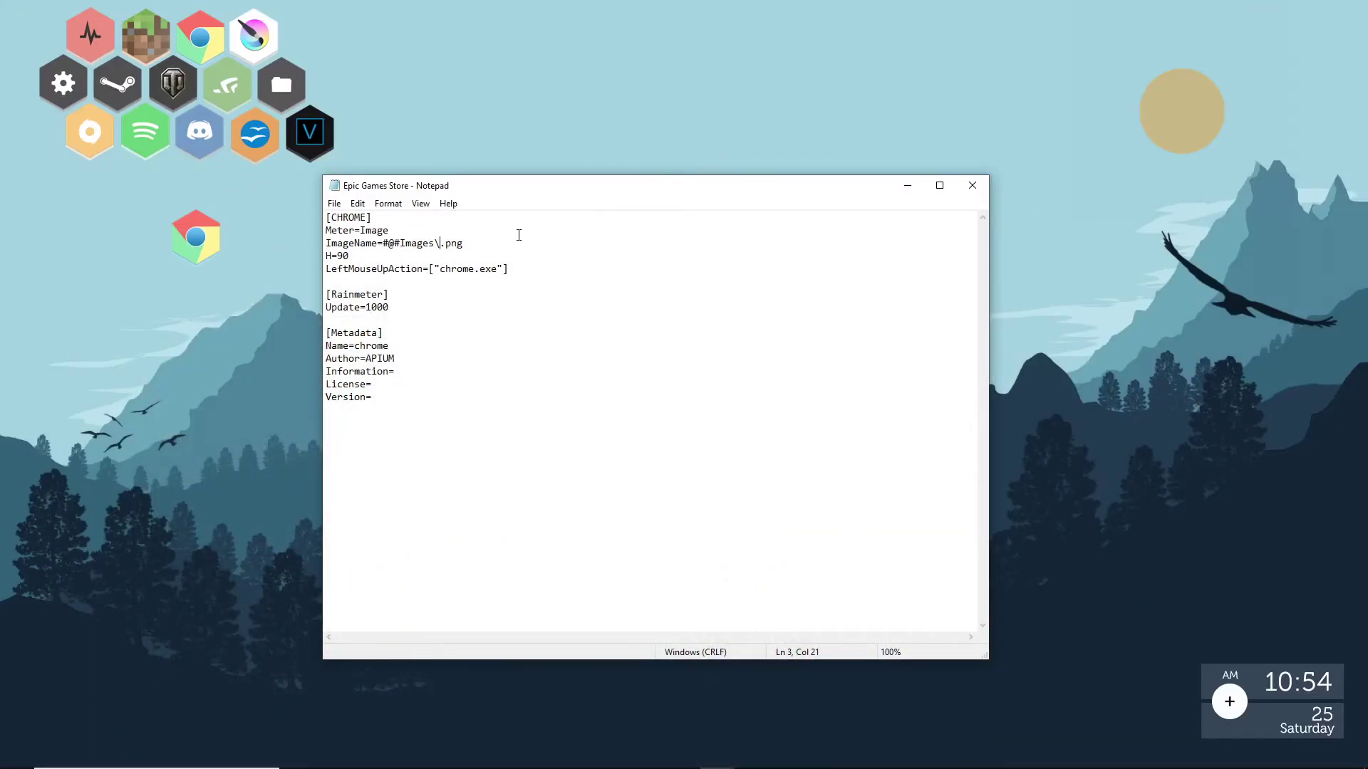
{"action": "type", "text": "Epic Games Store"}
{"action": "left_click", "coordinate": [738, 460]}
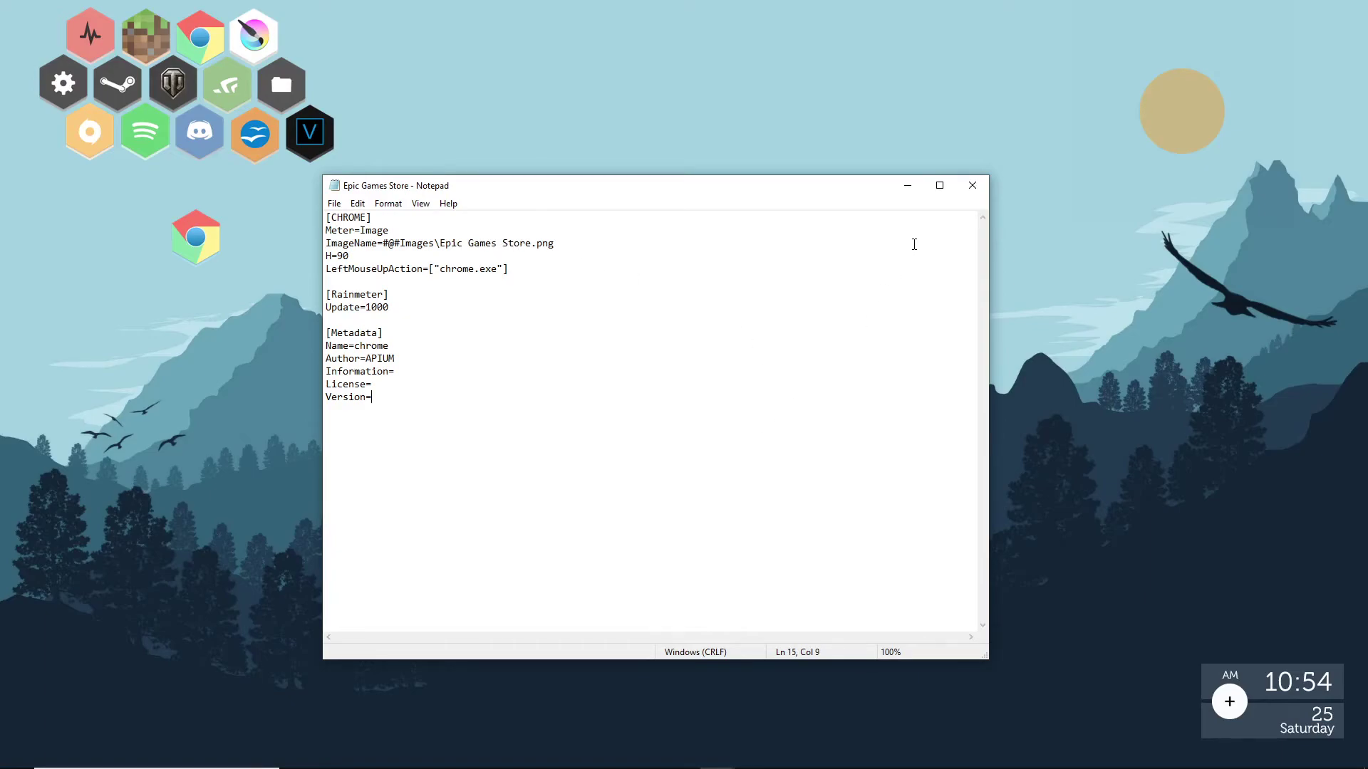
Step: Save the skin file and refresh the skin so the hexagon shows the Epic logo
{"action": "left_click", "coordinate": [334, 204]}
{"action": "left_click", "coordinate": [352, 218]}
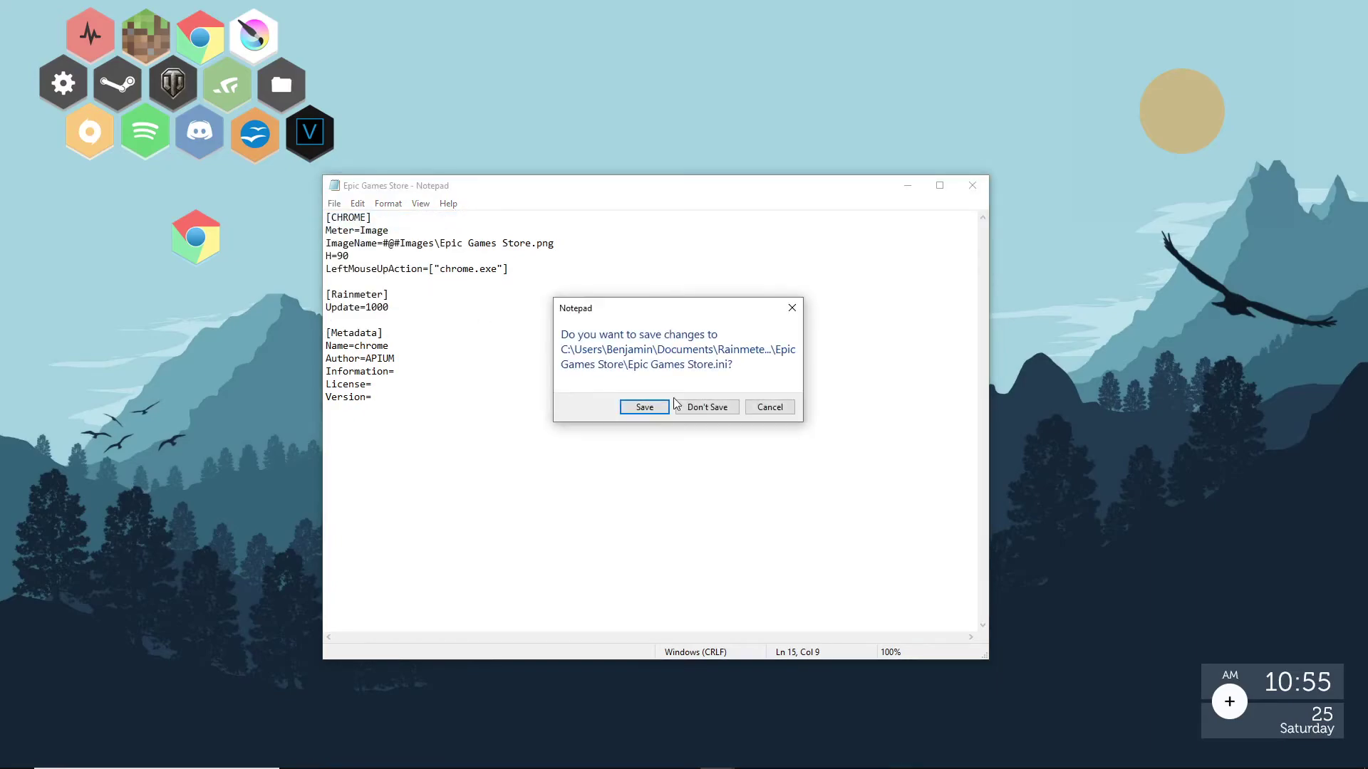
{"action": "left_click", "coordinate": [641, 403]}
{"action": "right_click", "coordinate": [228, 229]}
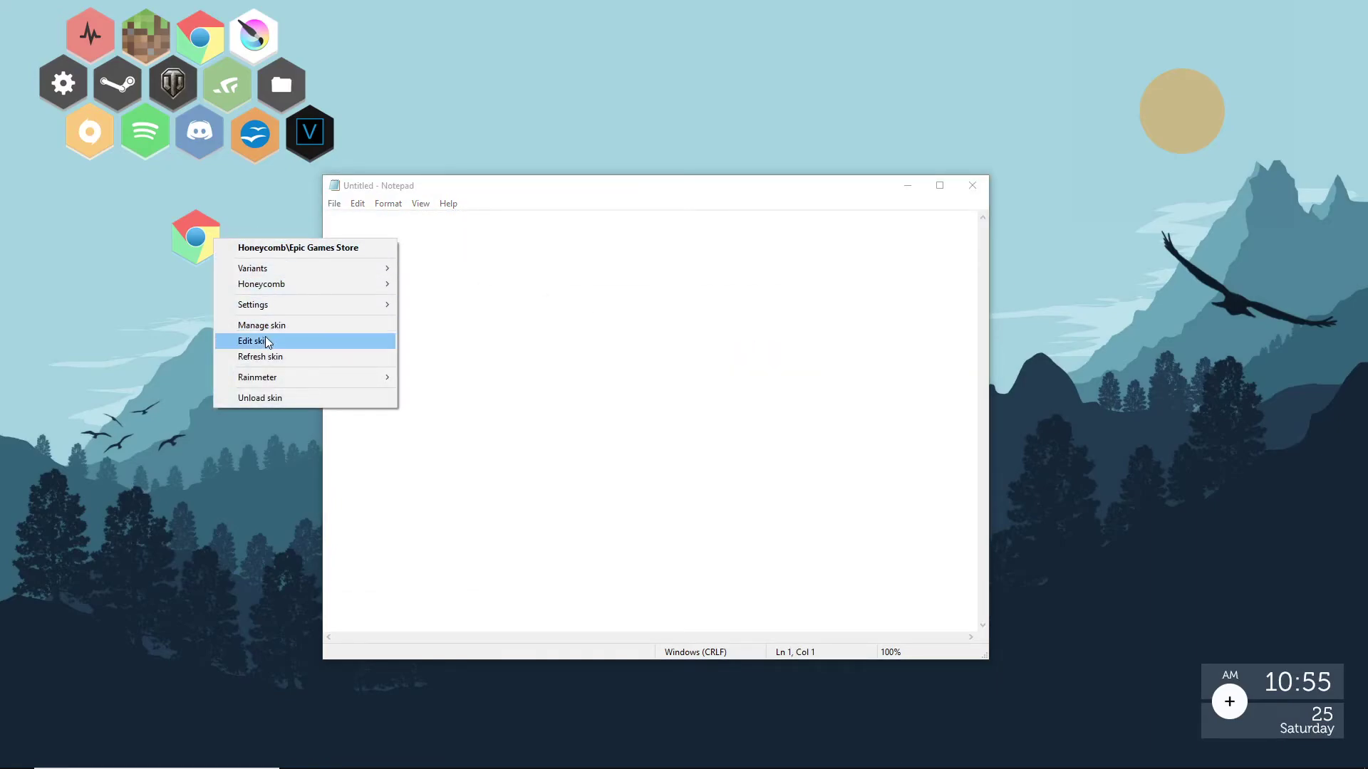
{"action": "left_click", "coordinate": [267, 357]}
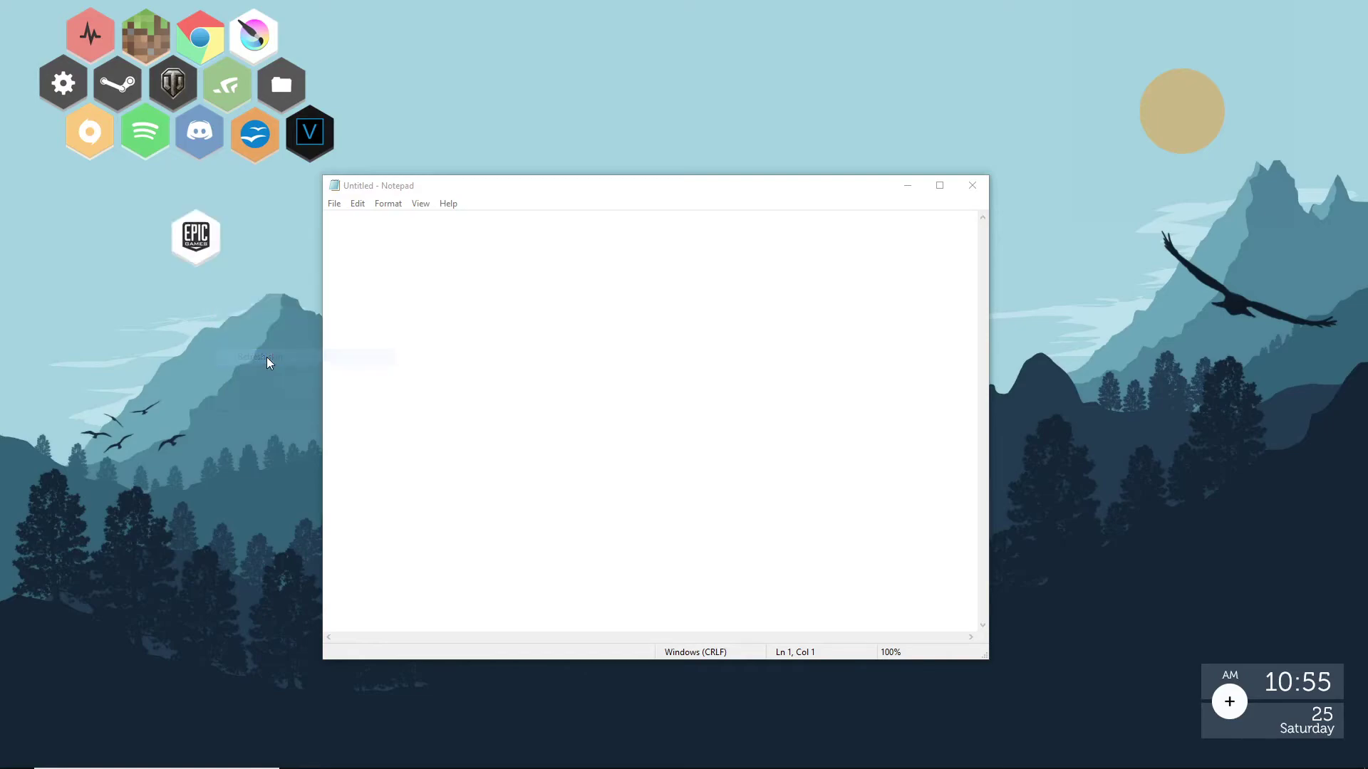
Step: Move the Epic icon slightly down-left and open Epic Games Store.ini for editing
{"action": "left_click", "coordinate": [972, 185]}
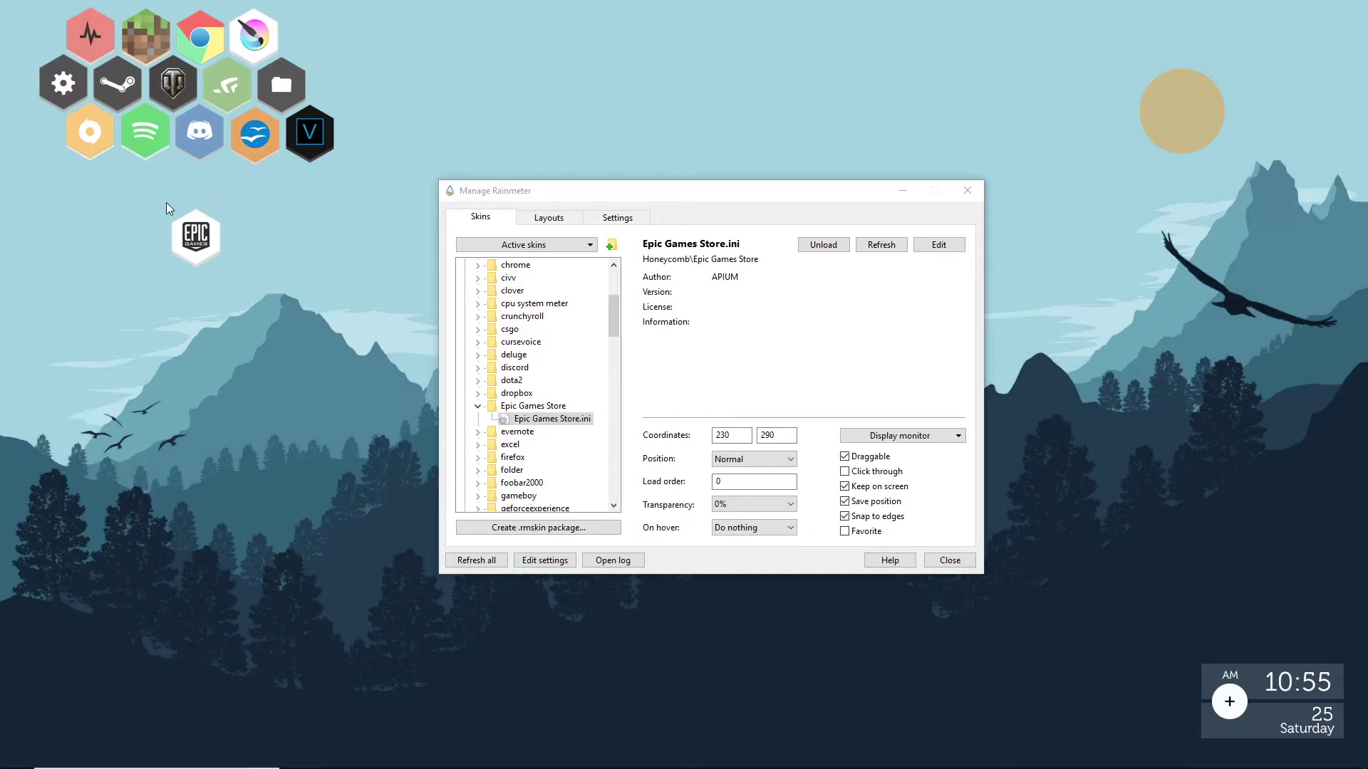
{"action": "left_click_drag", "start_coordinate": [195, 250], "coordinate": [171, 278]}
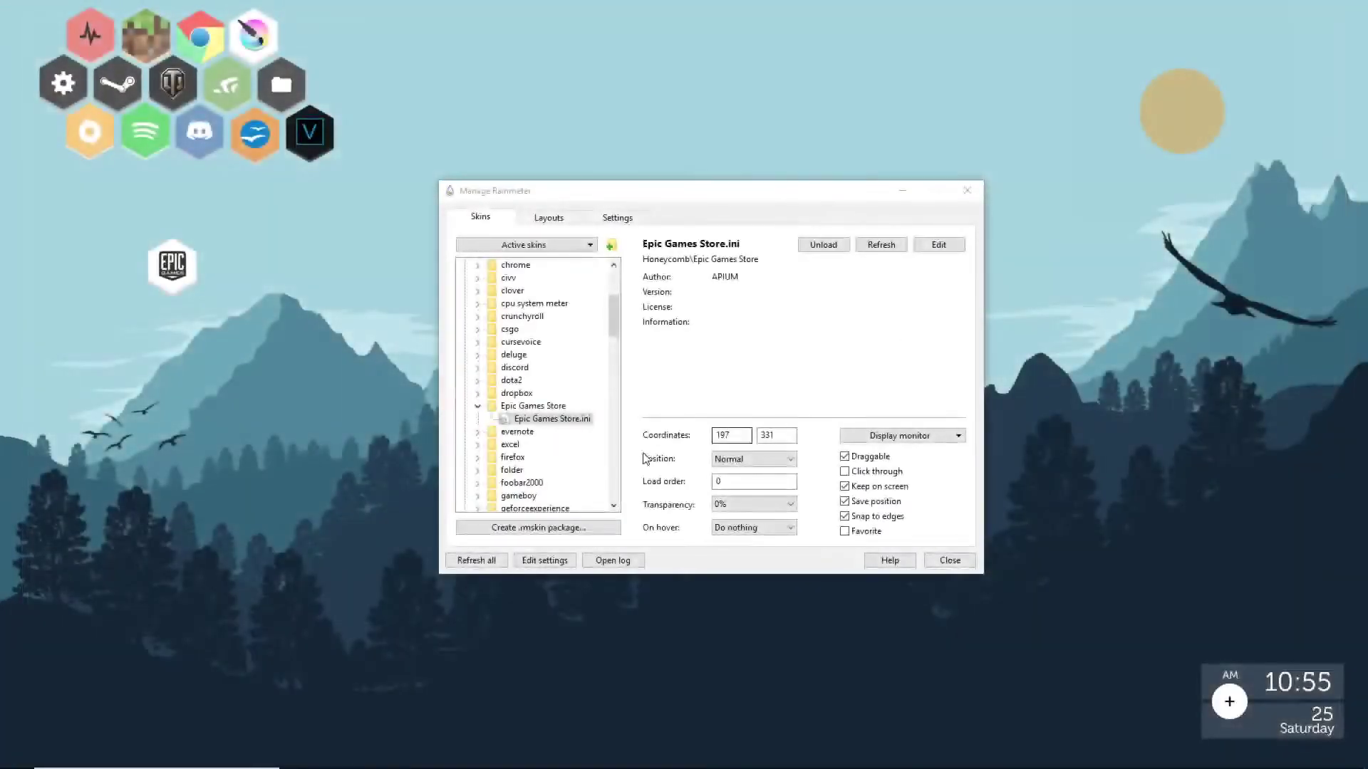
{"action": "right_click", "coordinate": [538, 424]}
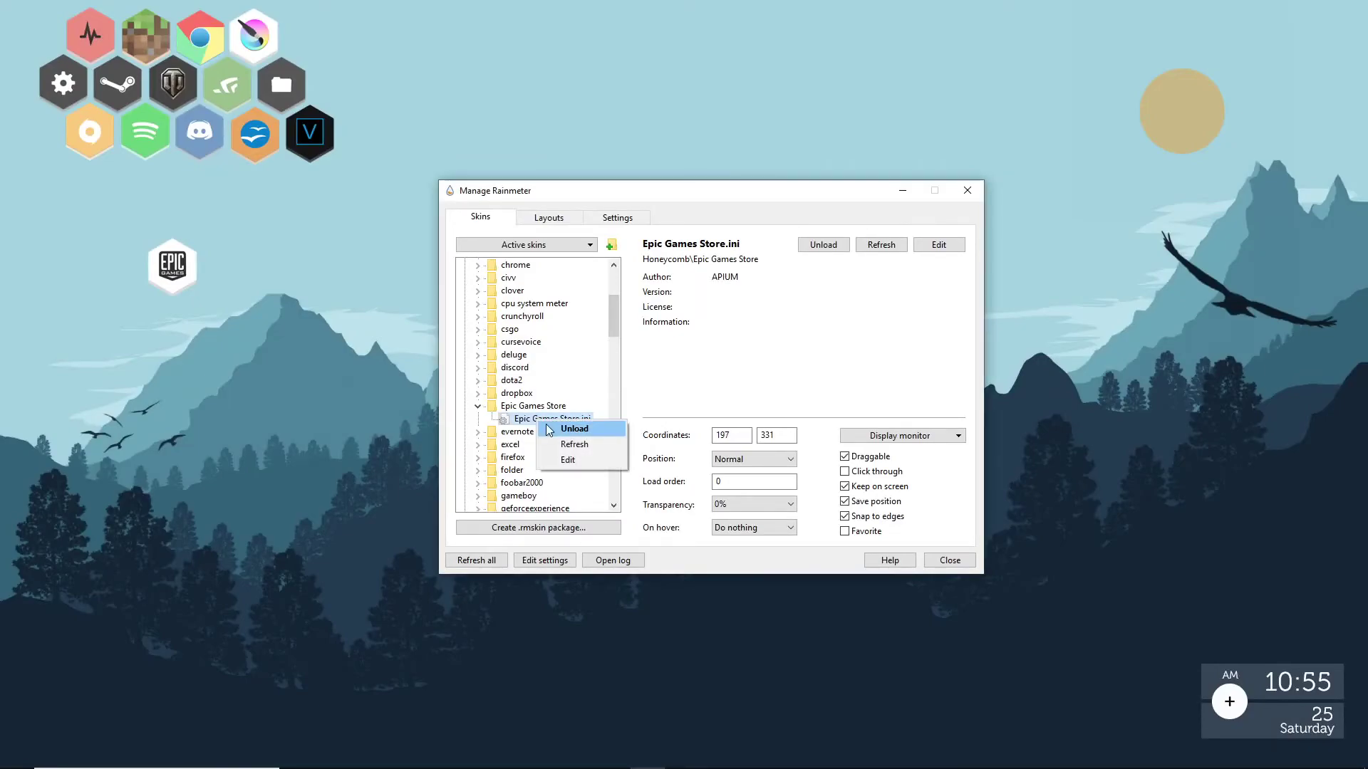
{"action": "left_click", "coordinate": [576, 459]}
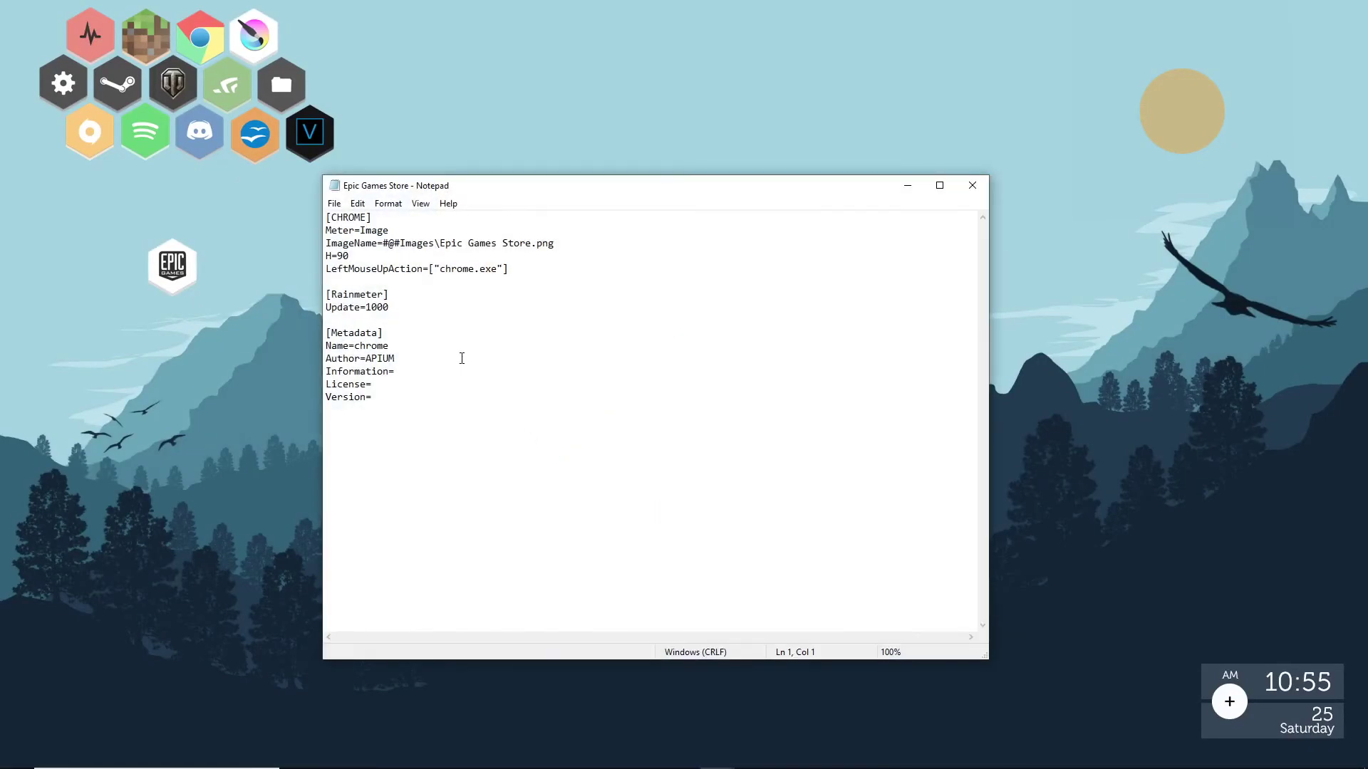
Step: Replace chrome with Epic Games Launcher in LeftMouseUpAction and refresh the skin
{"action": "left_click_drag", "start_coordinate": [332, 268], "coordinate": [505, 269]}
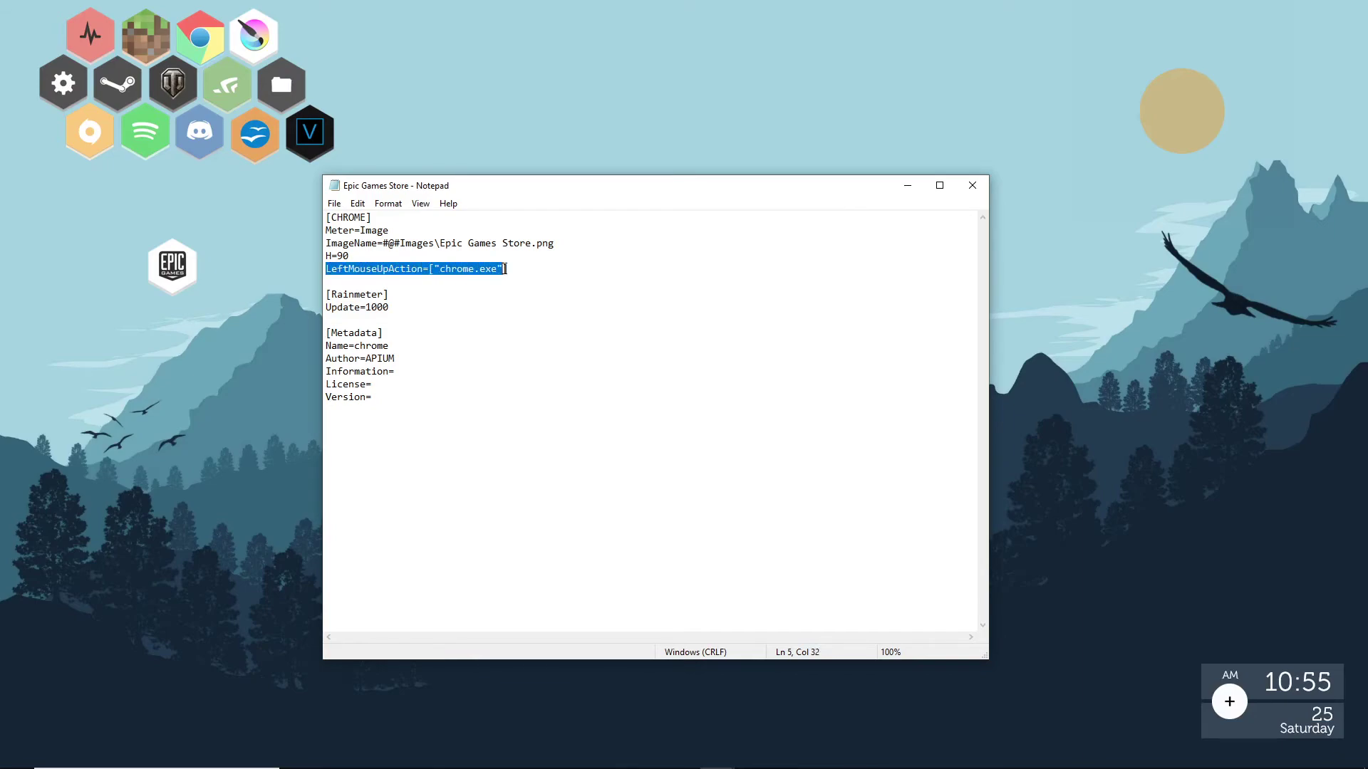
{"action": "left_click", "coordinate": [557, 273]}
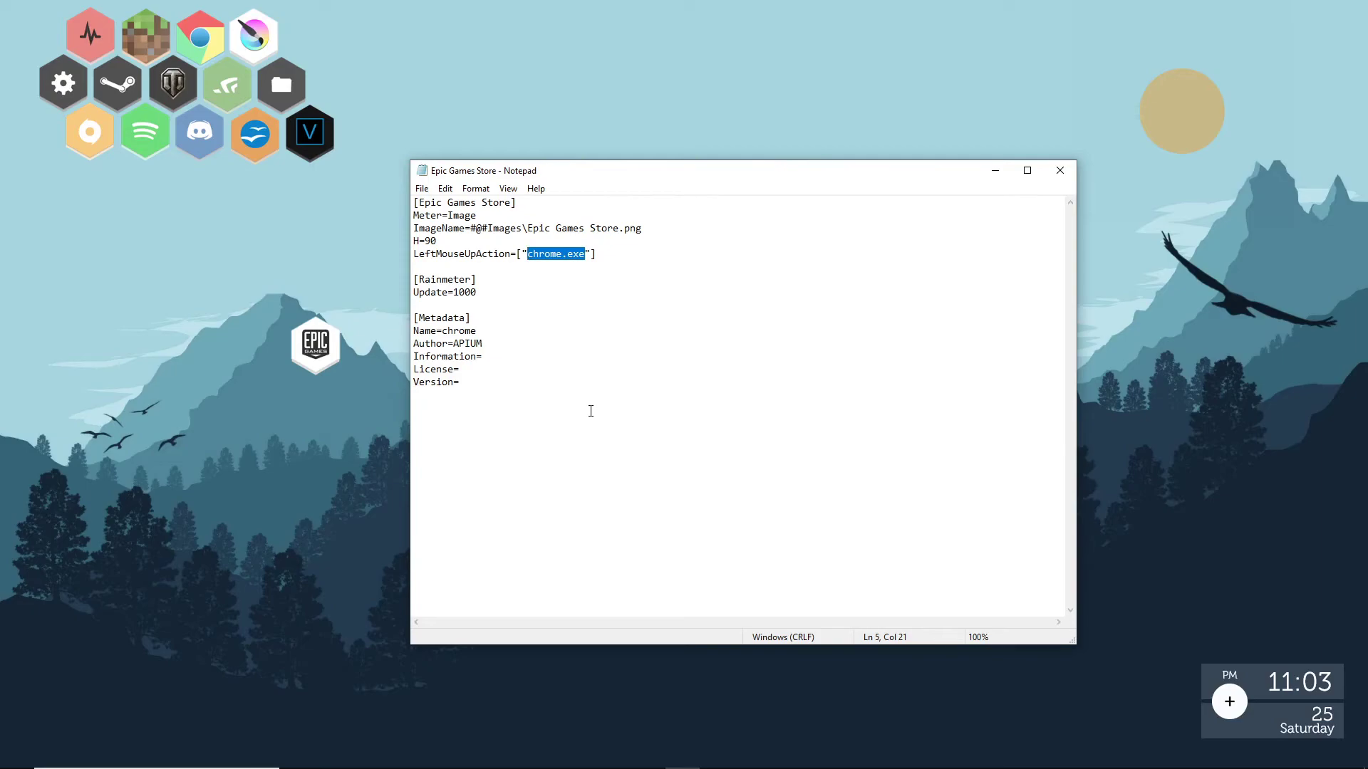
{"action": "left_click", "coordinate": [553, 305]}
{"action": "left_click_drag", "start_coordinate": [531, 255], "coordinate": [569, 255]}
{"action": "left_click", "coordinate": [541, 278]}
{"action": "left_click_drag", "start_coordinate": [528, 255], "coordinate": [564, 255]}
{"action": "type", "text": "Epic Games Launcher"}
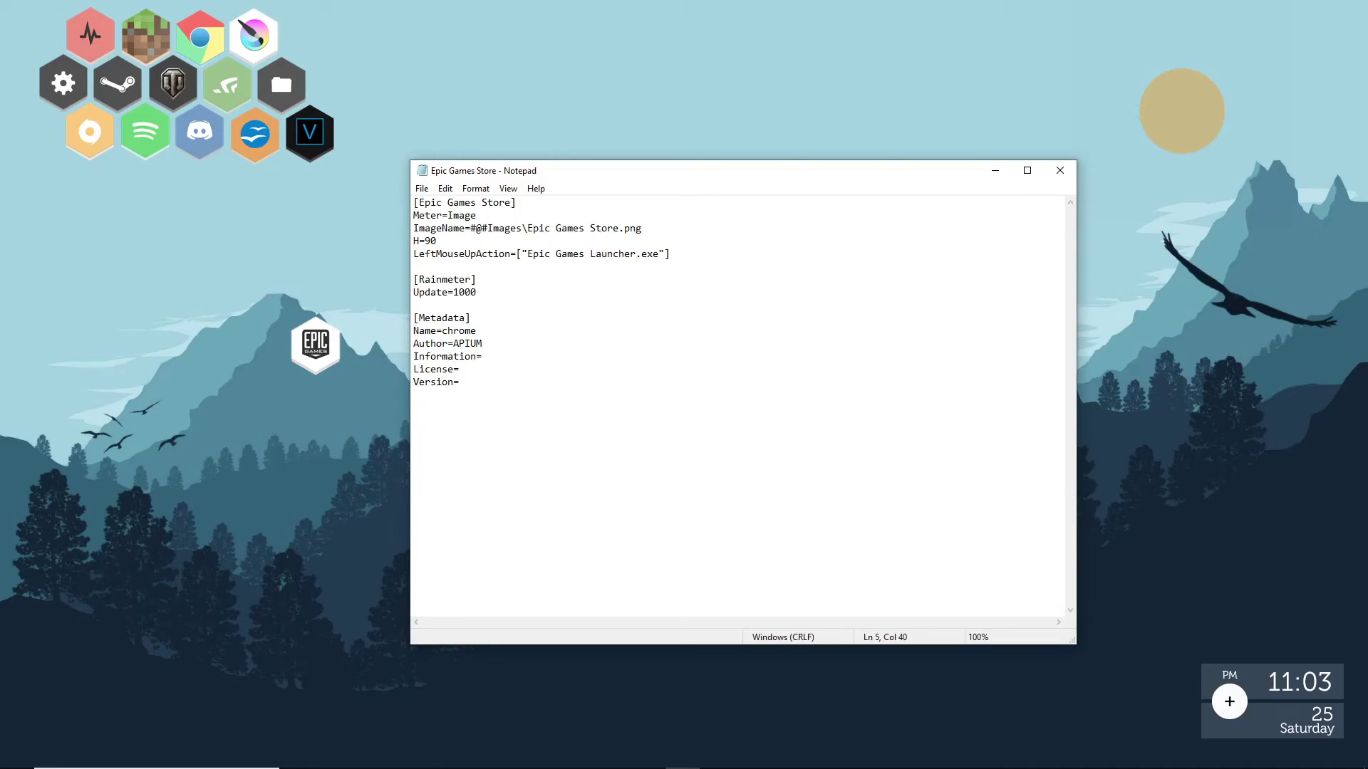
{"action": "key", "text": "BackSpace"}
{"action": "right_click", "coordinate": [316, 347]}
{"action": "left_click", "coordinate": [365, 468]}
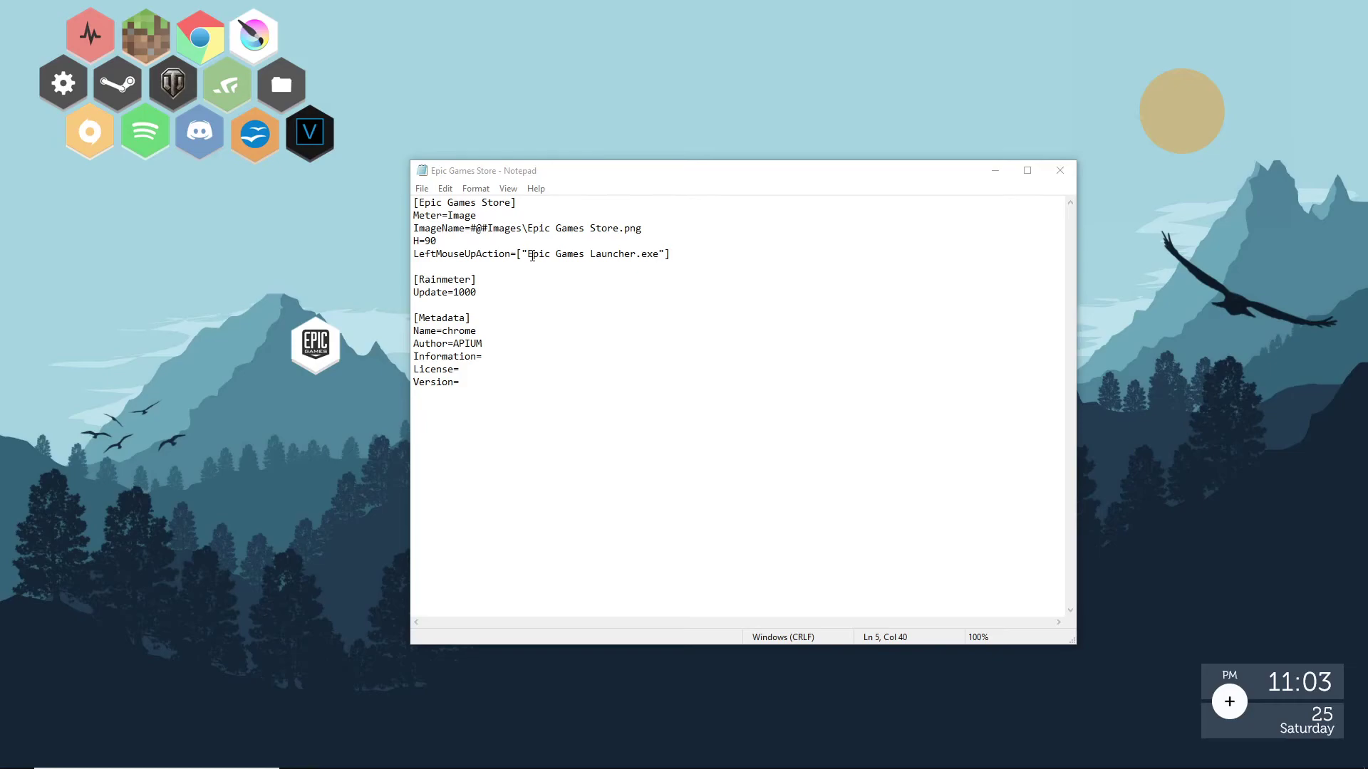
Step: Search Windows for 'epic' and open the Epic Games Launcher shortcut's file location
{"action": "left_click_drag", "start_coordinate": [528, 254], "coordinate": [642, 254]}
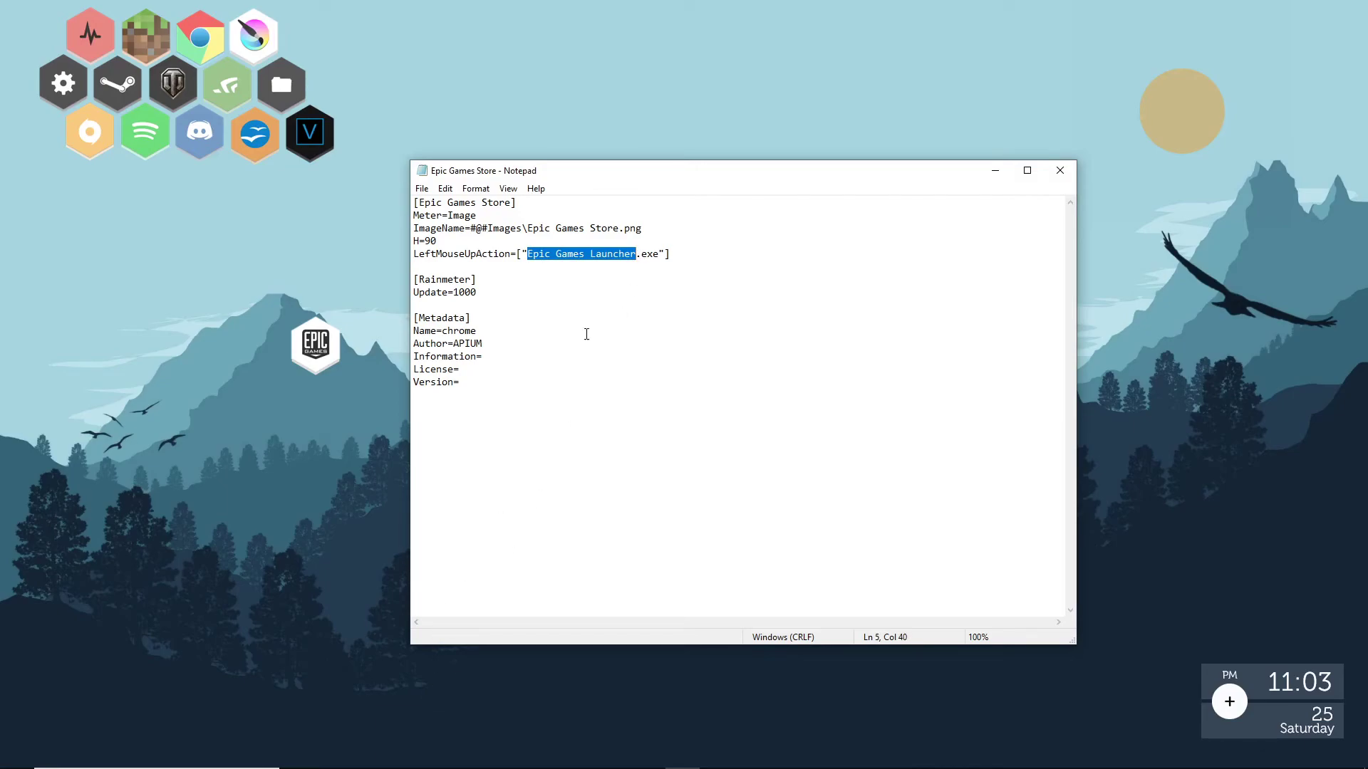
{"action": "left_click", "coordinate": [185, 755]}
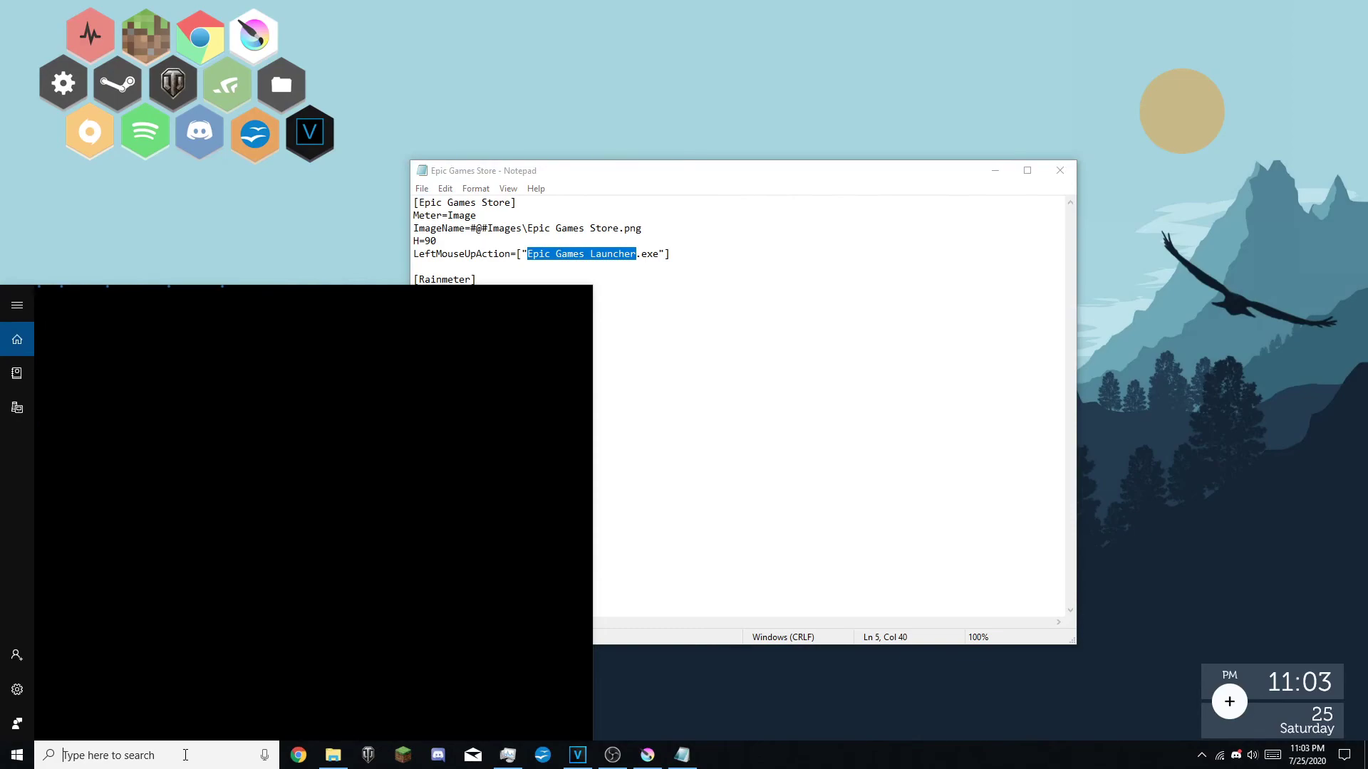
{"action": "type", "text": "epic"}
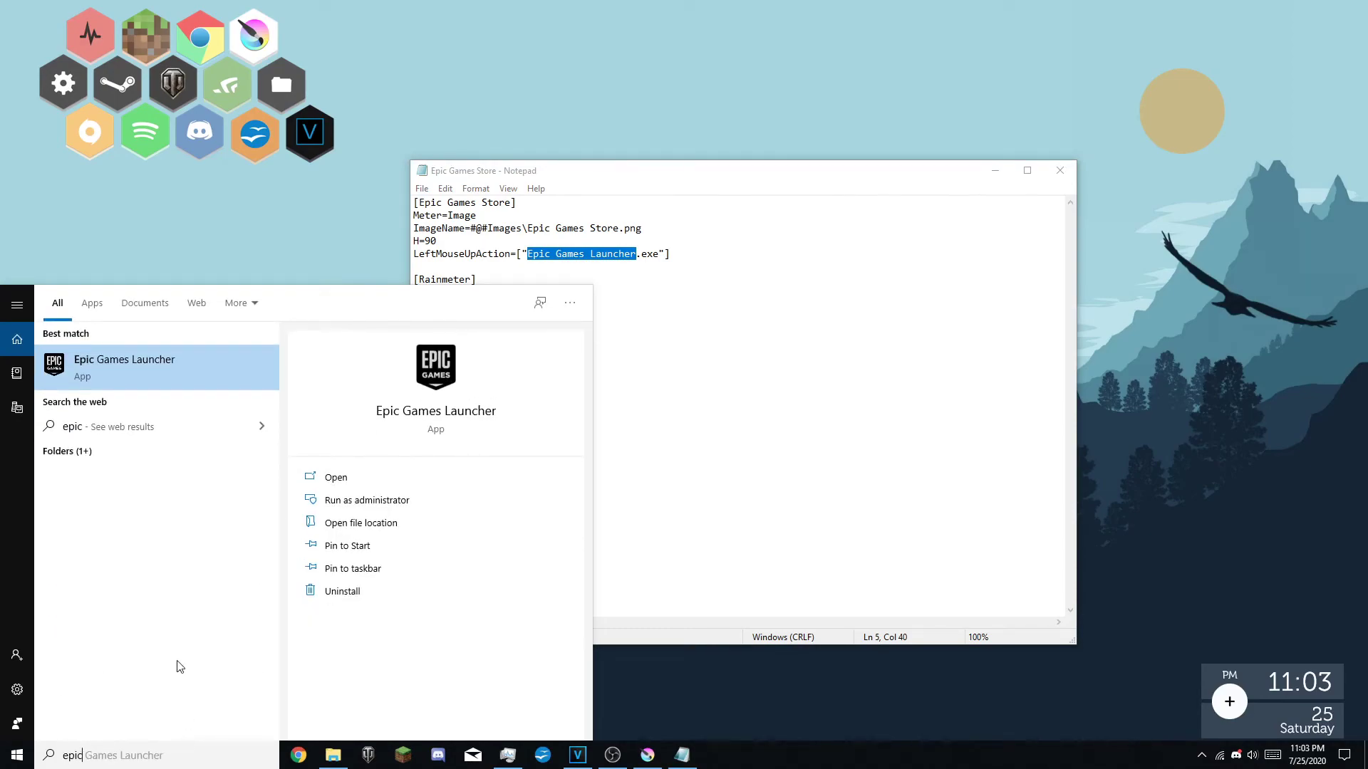
{"action": "right_click", "coordinate": [132, 363]}
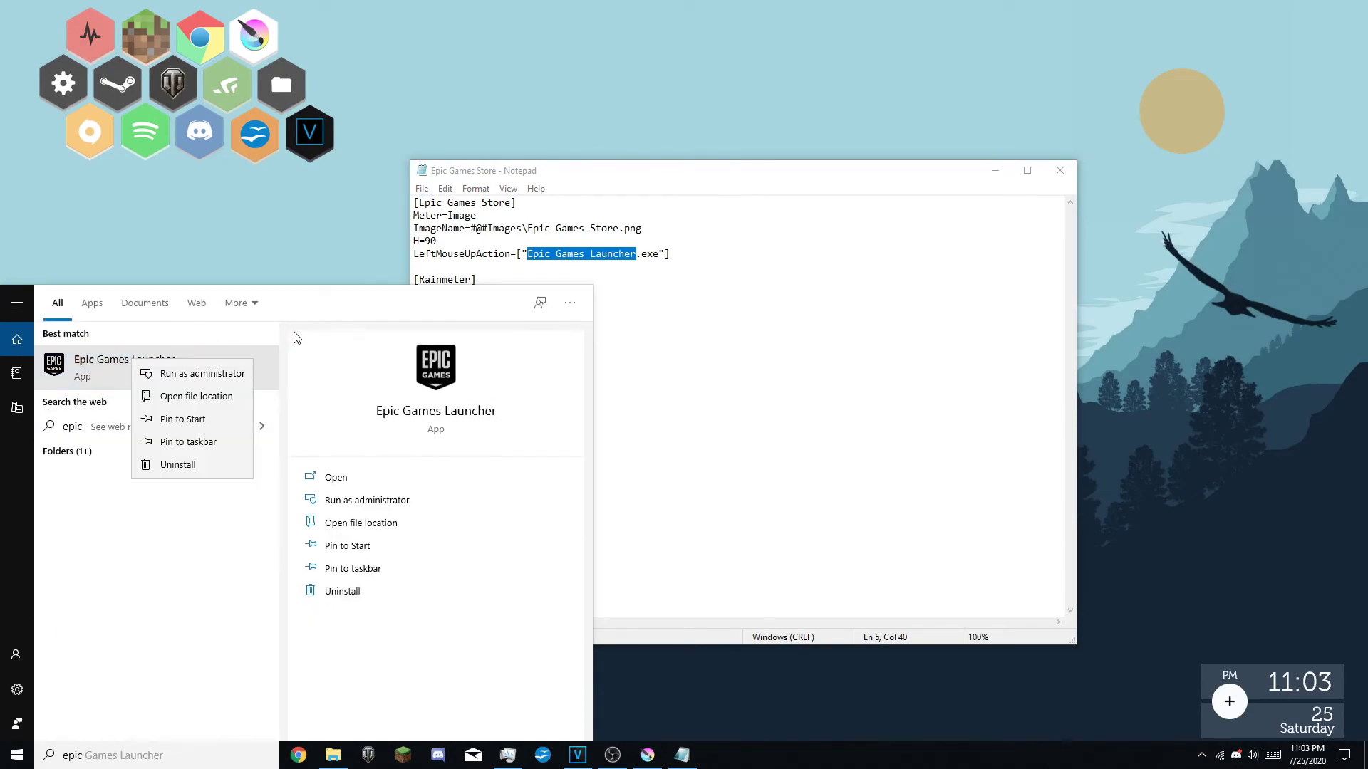
{"action": "left_click", "coordinate": [188, 398]}
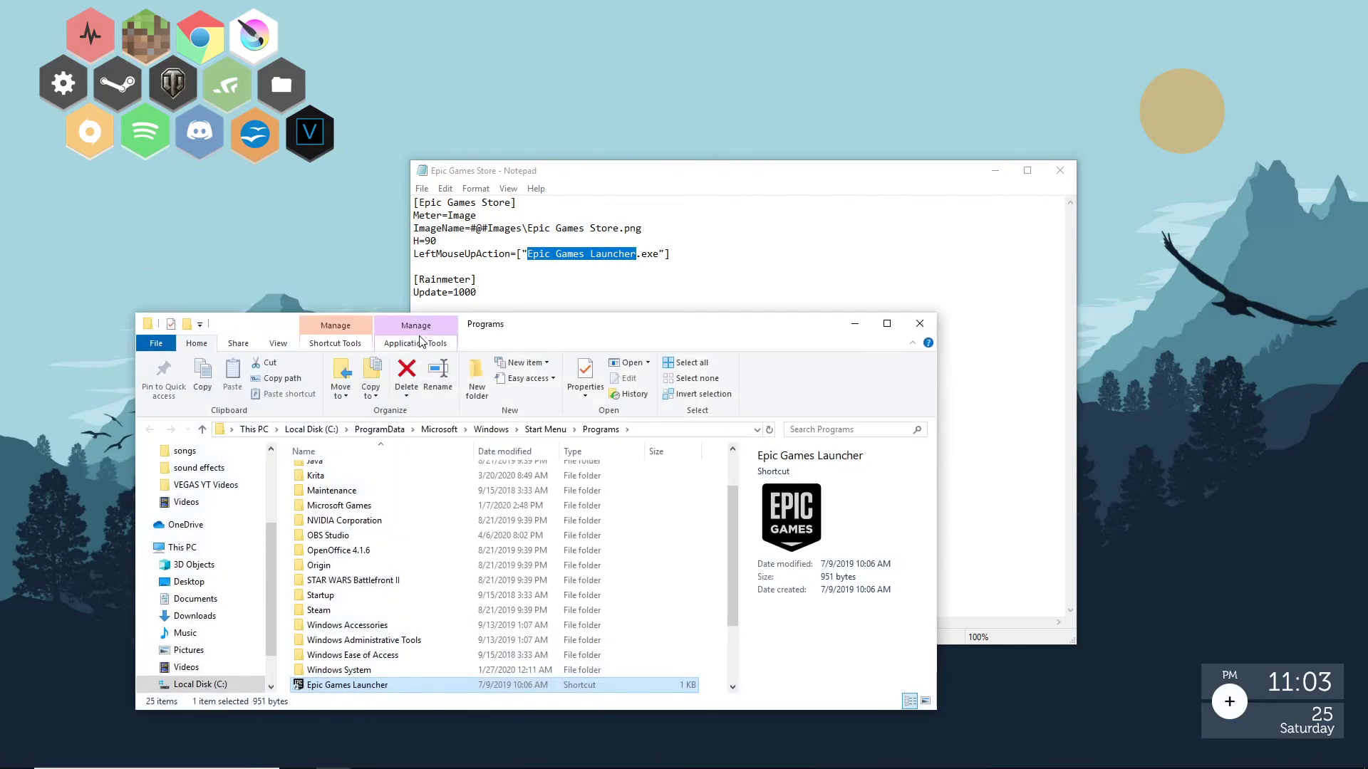
Step: Follow the Epic Games Launcher shortcut to the real program's Win32 folder
{"action": "double_click", "coordinate": [520, 324]}
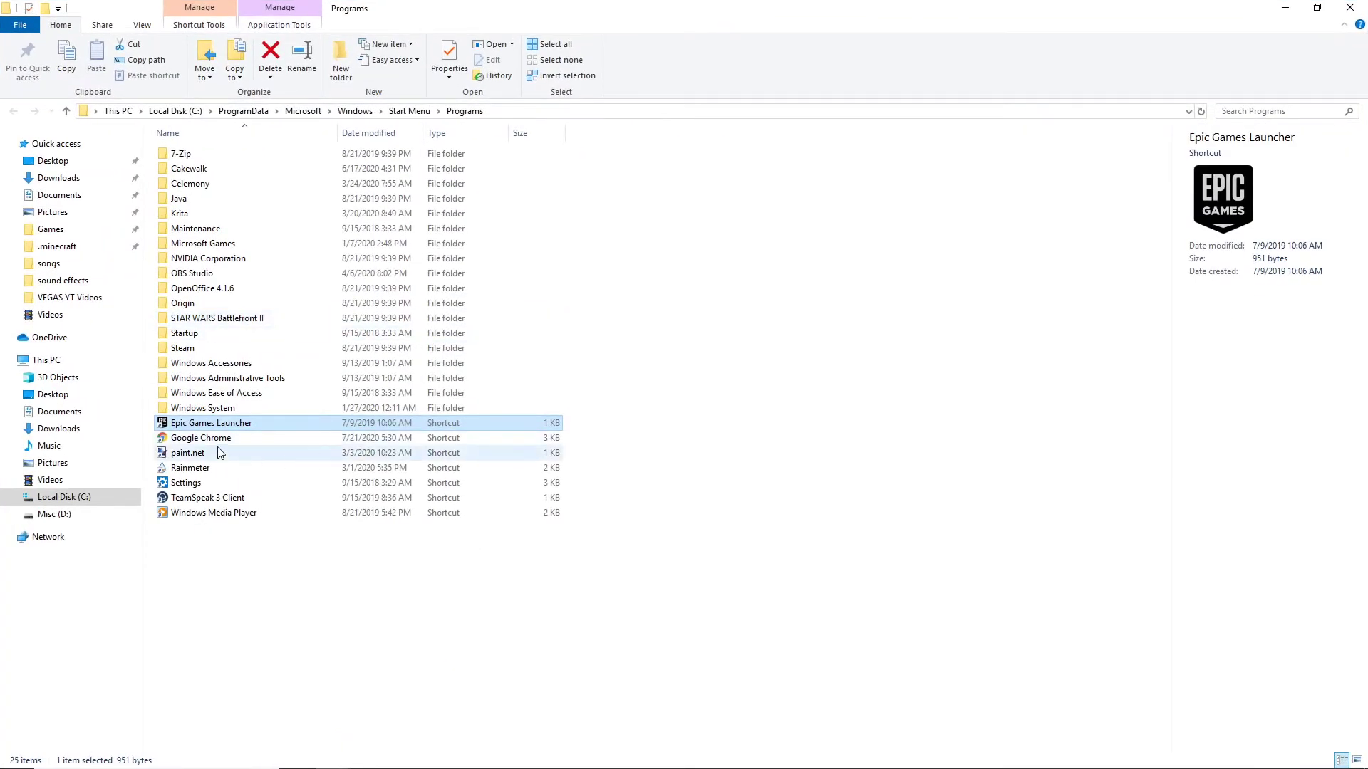
{"action": "right_click", "coordinate": [199, 428]}
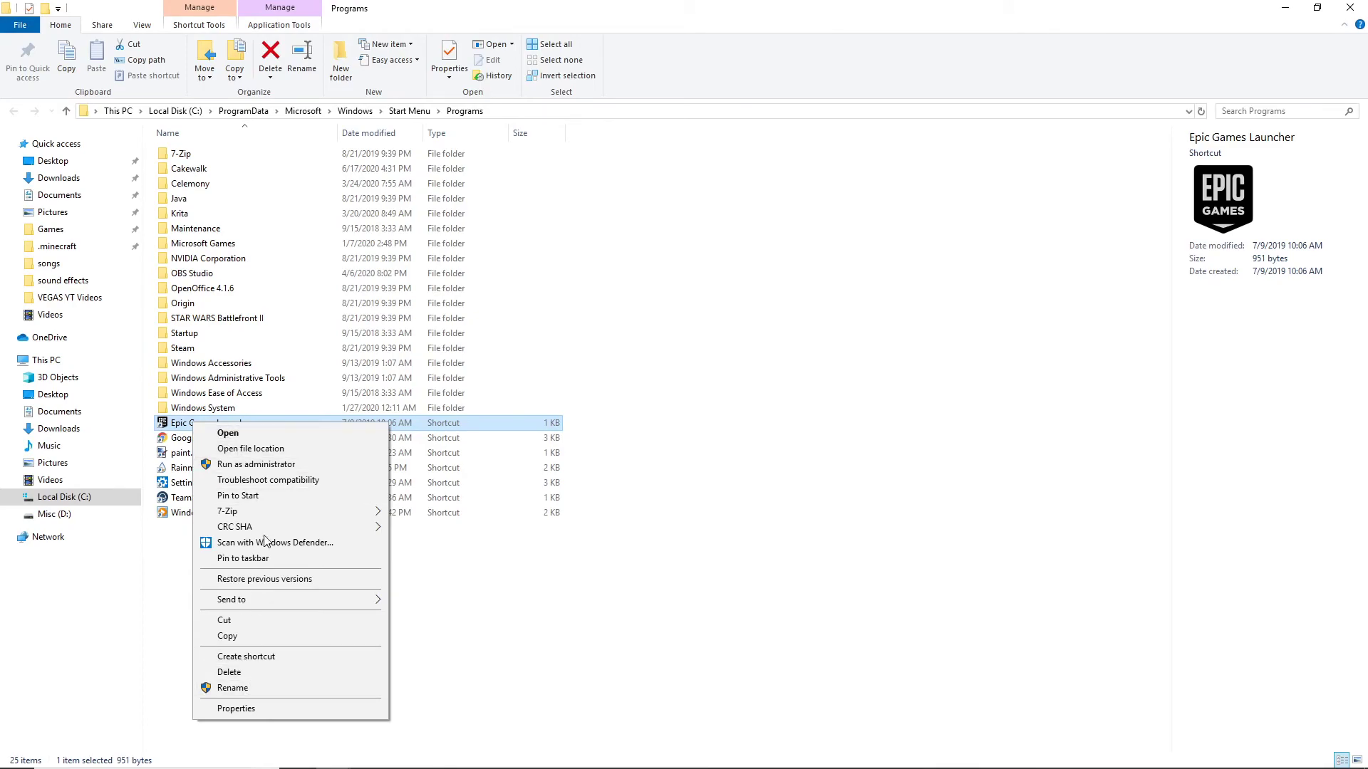
{"action": "left_click", "coordinate": [247, 449]}
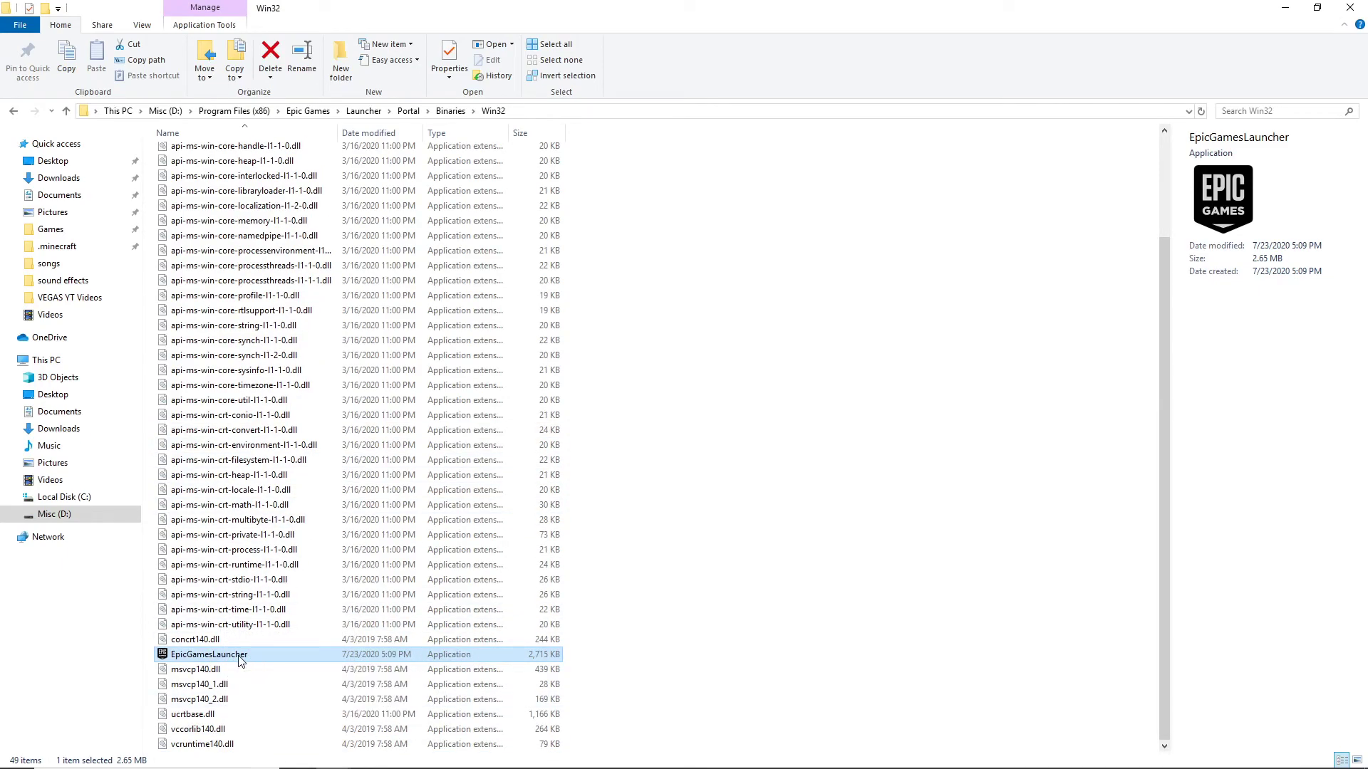
Step: Copy the EpicGamesLauncher application's folder location from its Properties dialog
{"action": "right_click", "coordinate": [239, 656]}
{"action": "left_click", "coordinate": [265, 641]}
{"action": "left_click_drag", "start_coordinate": [311, 540], "coordinate": [502, 539]}
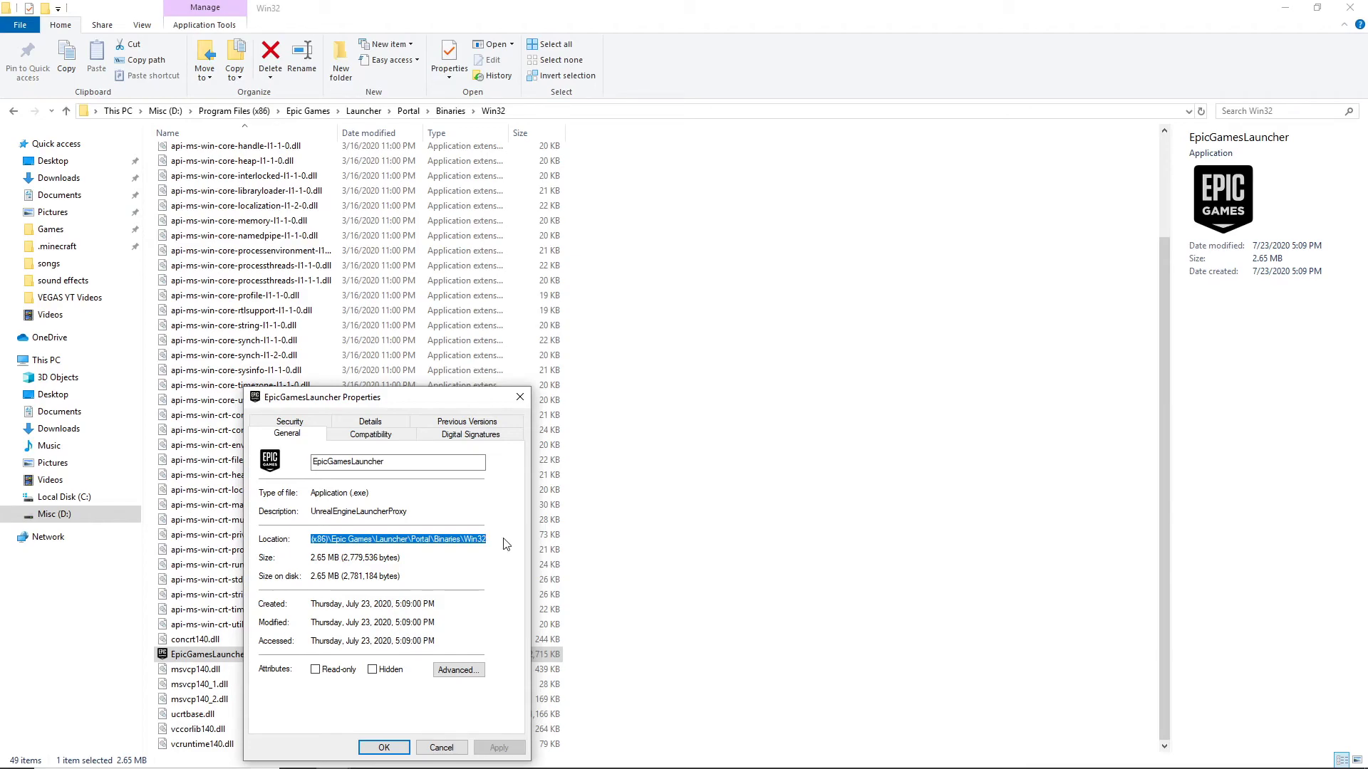
{"action": "left_click", "coordinate": [519, 398]}
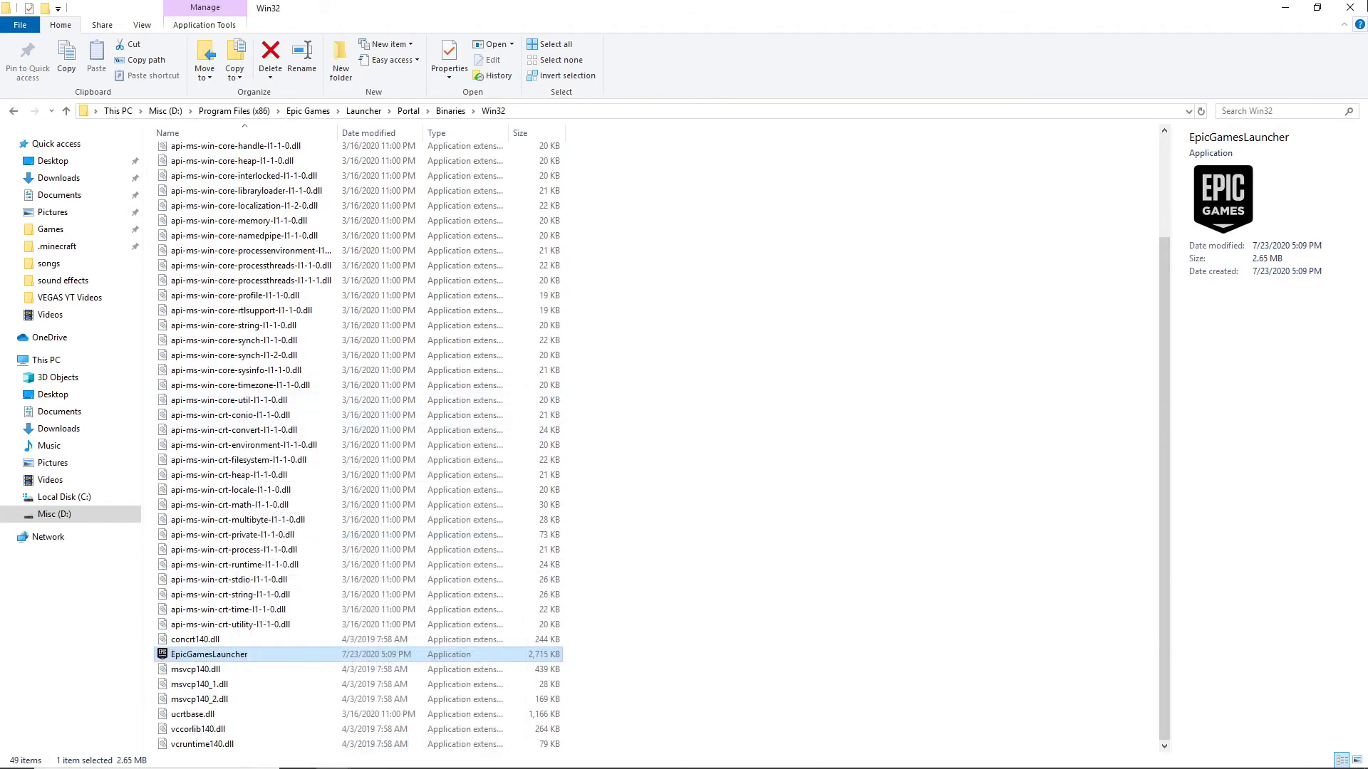
{"action": "left_click", "coordinate": [1285, 7]}
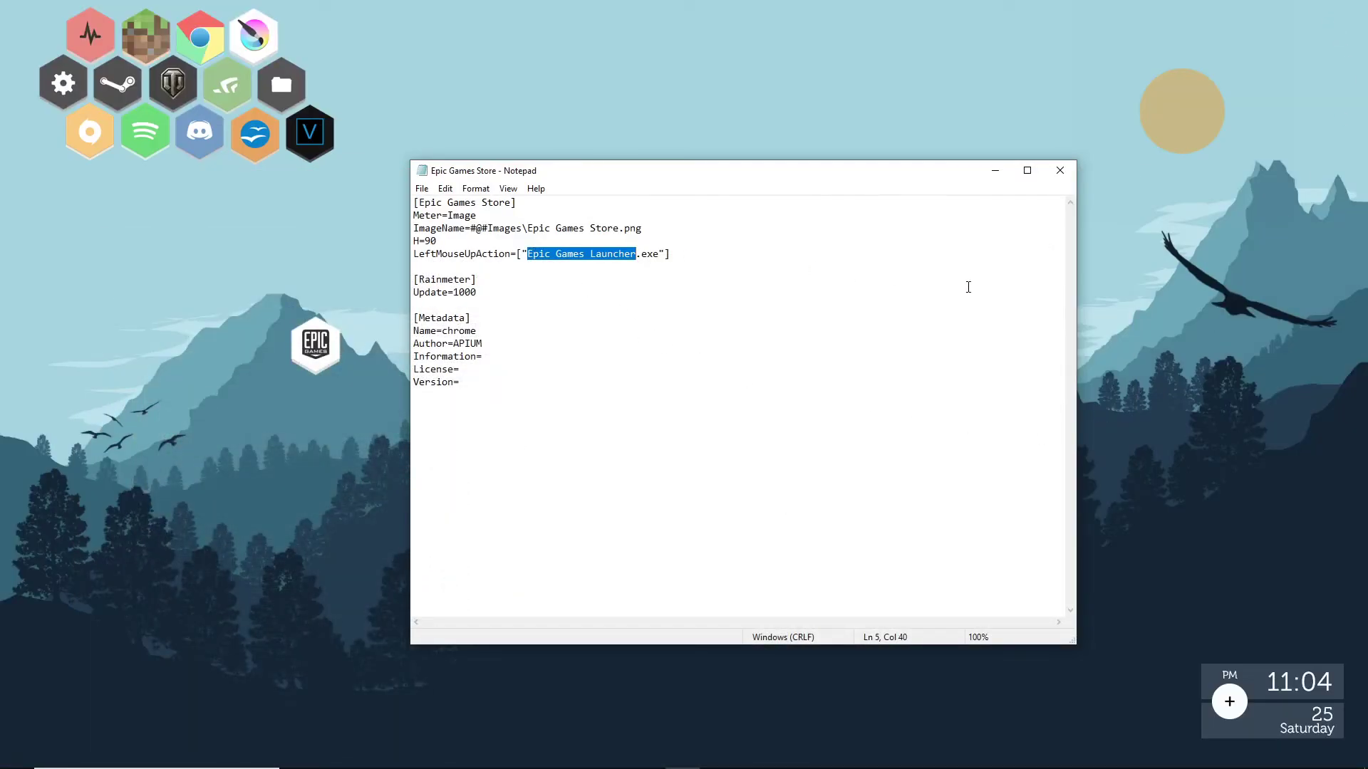
Step: Paste the Win32 folder path into the click action and append \EpicGamesLauncher before .exe
{"action": "type", "text": "D:\\Program Files (x86)\\Epic Games\\Launcher\\Portal\\Binaries\\Win32\\EpicGamesLauncher.exe"}
{"action": "key", "text": "BackSpace"}
{"action": "key", "text": "BackSpace"}
{"action": "key", "text": "BackSpace"}
{"action": "key", "text": "BackSpace"}
{"action": "key", "text": "BackSpace"}
{"action": "key", "text": "BackSpace"}
{"action": "key", "text": "BackSpace"}
{"action": "key", "text": "BackSpace"}
{"action": "key", "text": "BackSpace"}
{"action": "key", "text": "BackSpace"}
{"action": "key", "text": "BackSpace"}
{"action": "key", "text": "BackSpace"}
{"action": "key", "text": "BackSpace"}
{"action": "key", "text": "BackSpace"}
{"action": "key", "text": "BackSpace"}
{"action": "key", "text": "BackSpace"}
{"action": "key", "text": "BackSpace"}
{"action": "key", "text": "BackSpace"}
{"action": "key", "text": "BackSpace"}
{"action": "key", "text": "BackSpace"}
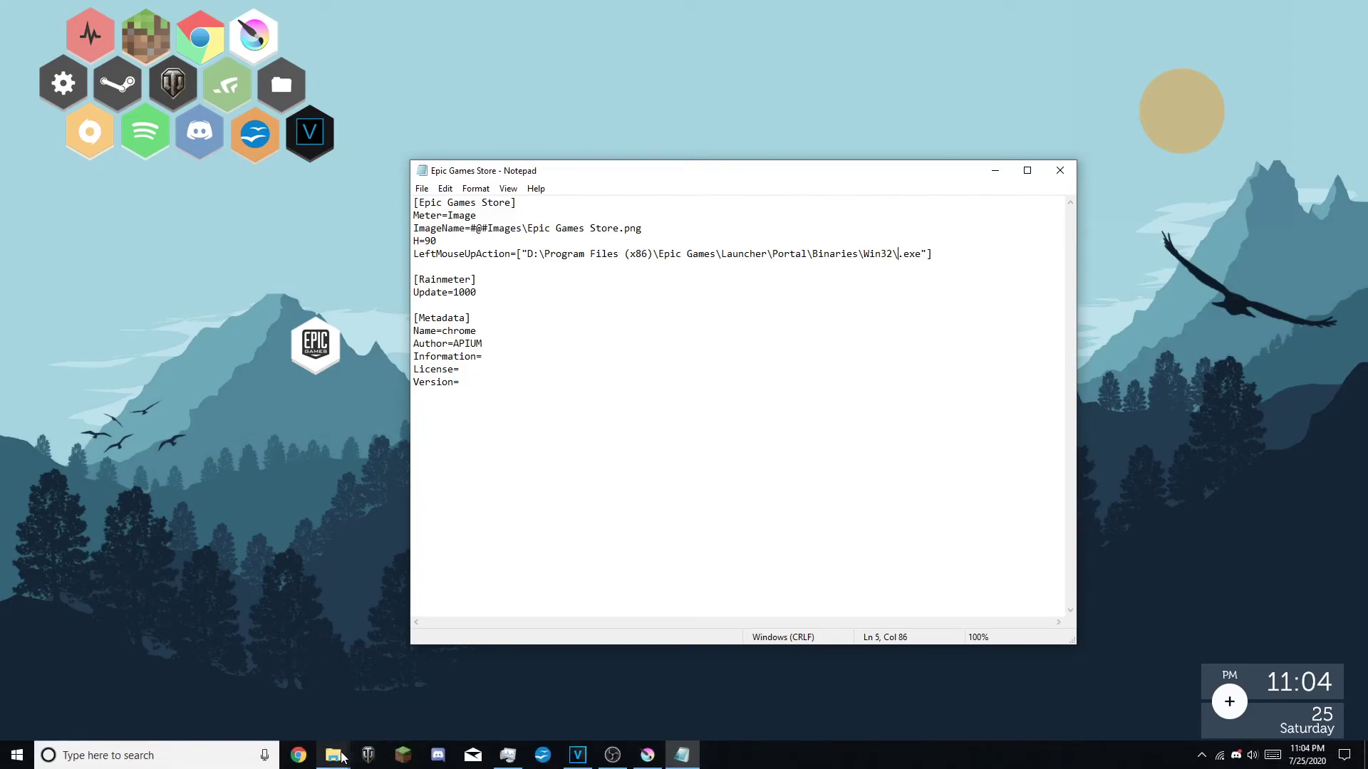
{"action": "left_click", "coordinate": [333, 756]}
{"action": "left_click", "coordinate": [324, 703]}
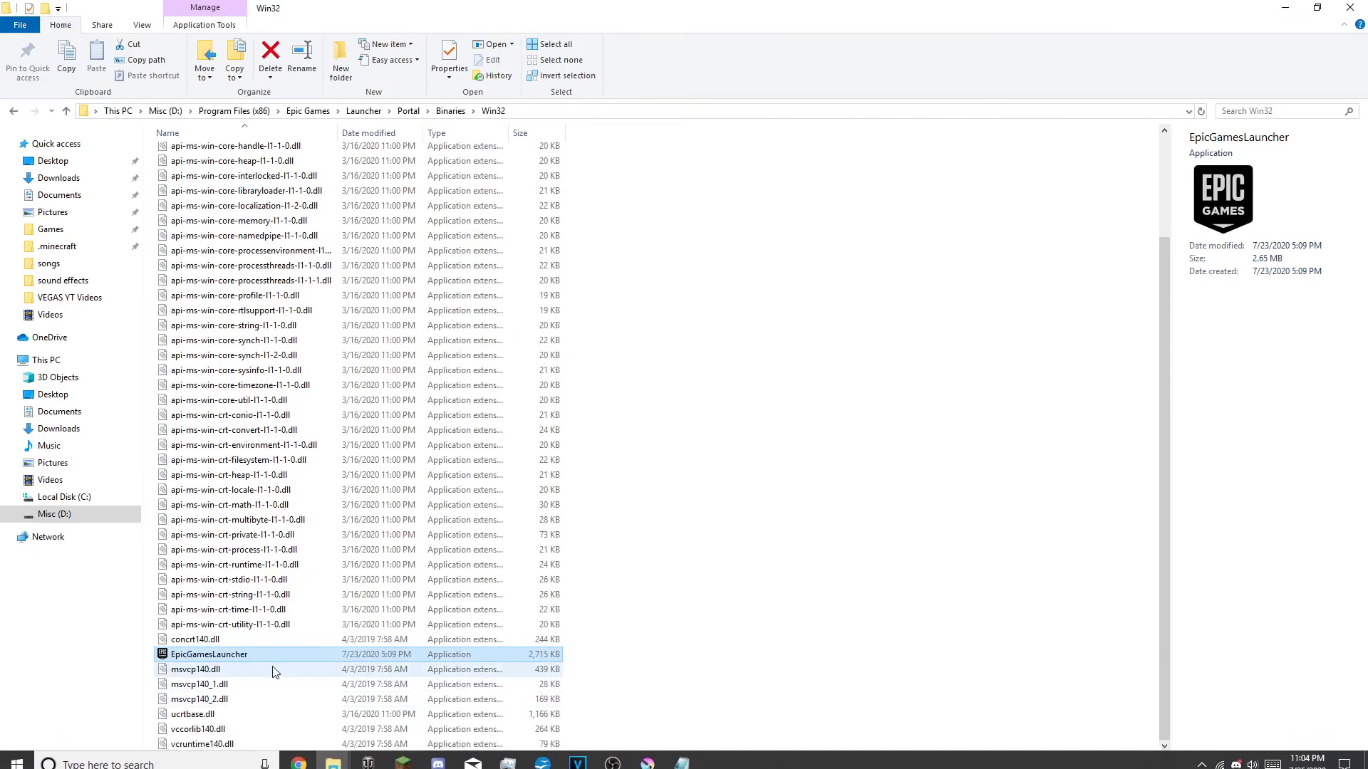
{"action": "mouse_move", "coordinate": [178, 661]}
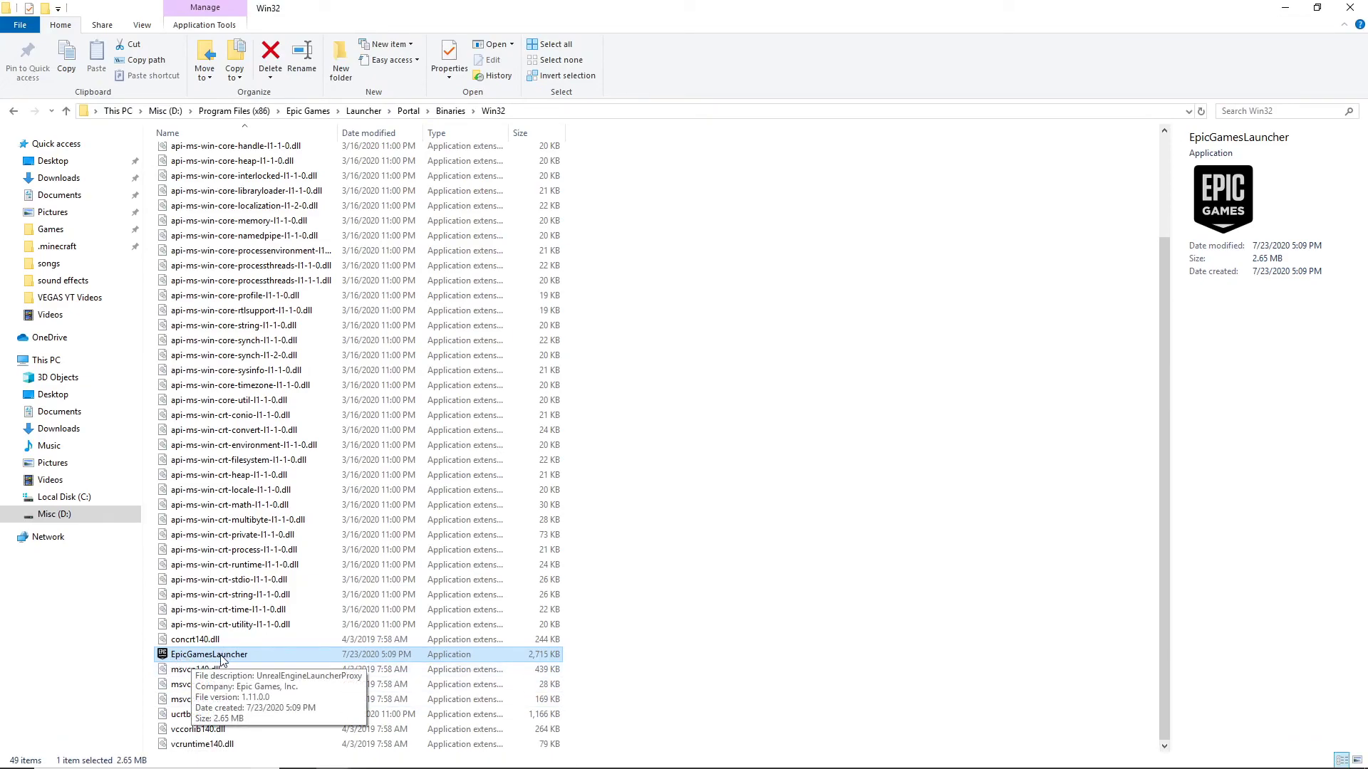
{"action": "left_click", "coordinate": [1280, 7]}
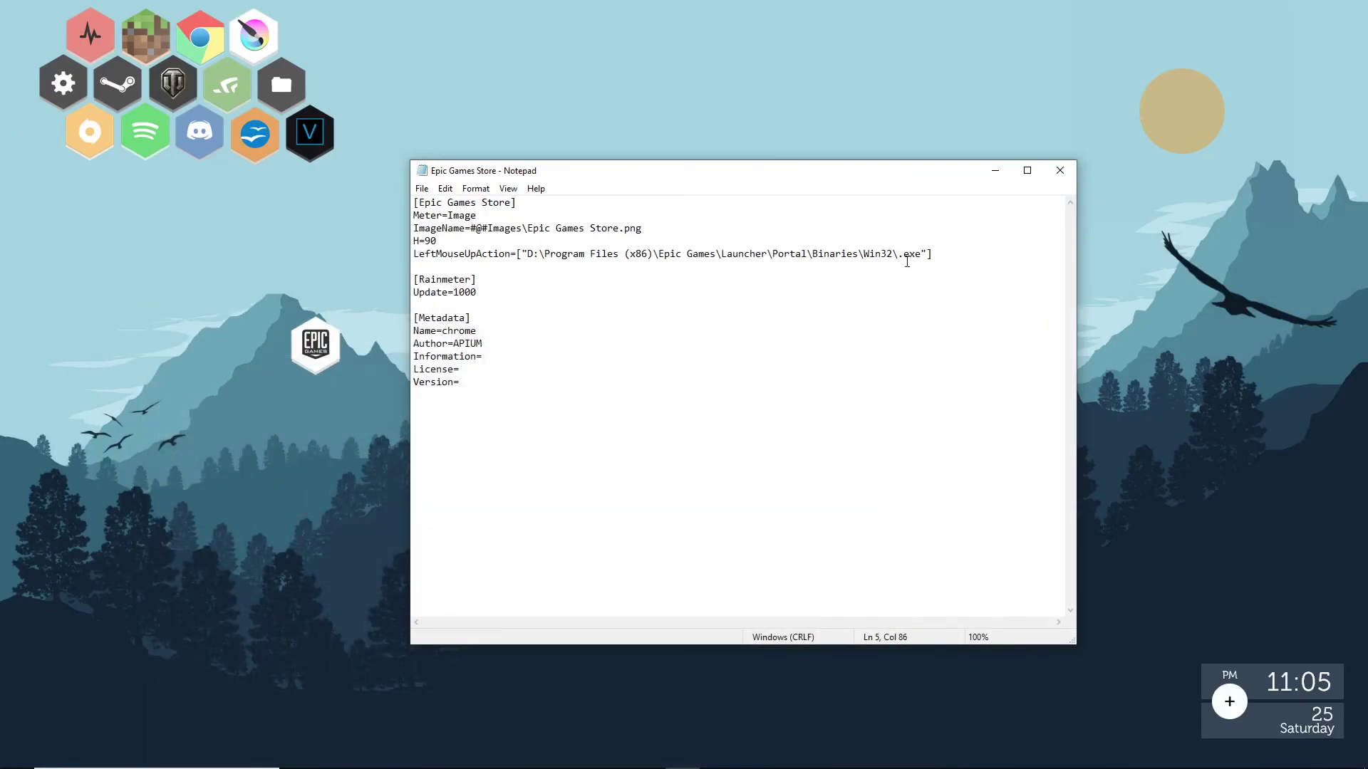
{"action": "key", "text": "BackSpace"}
{"action": "type", "text": "\\EpicGamesLauncher"}
{"action": "left_click_drag", "start_coordinate": [521, 254], "coordinate": [528, 254]}
{"action": "mouse_move", "coordinate": [1031, 254]}
{"action": "left_mouse_down"}
{"action": "mouse_move", "coordinate": [1012, 254]}
{"action": "mouse_move", "coordinate": [1023, 254]}
{"action": "left_mouse_up"}
Step: Save the skin file with the new EpicGamesLauncher.exe path
{"action": "left_click", "coordinate": [423, 189]}
{"action": "left_click", "coordinate": [444, 236]}
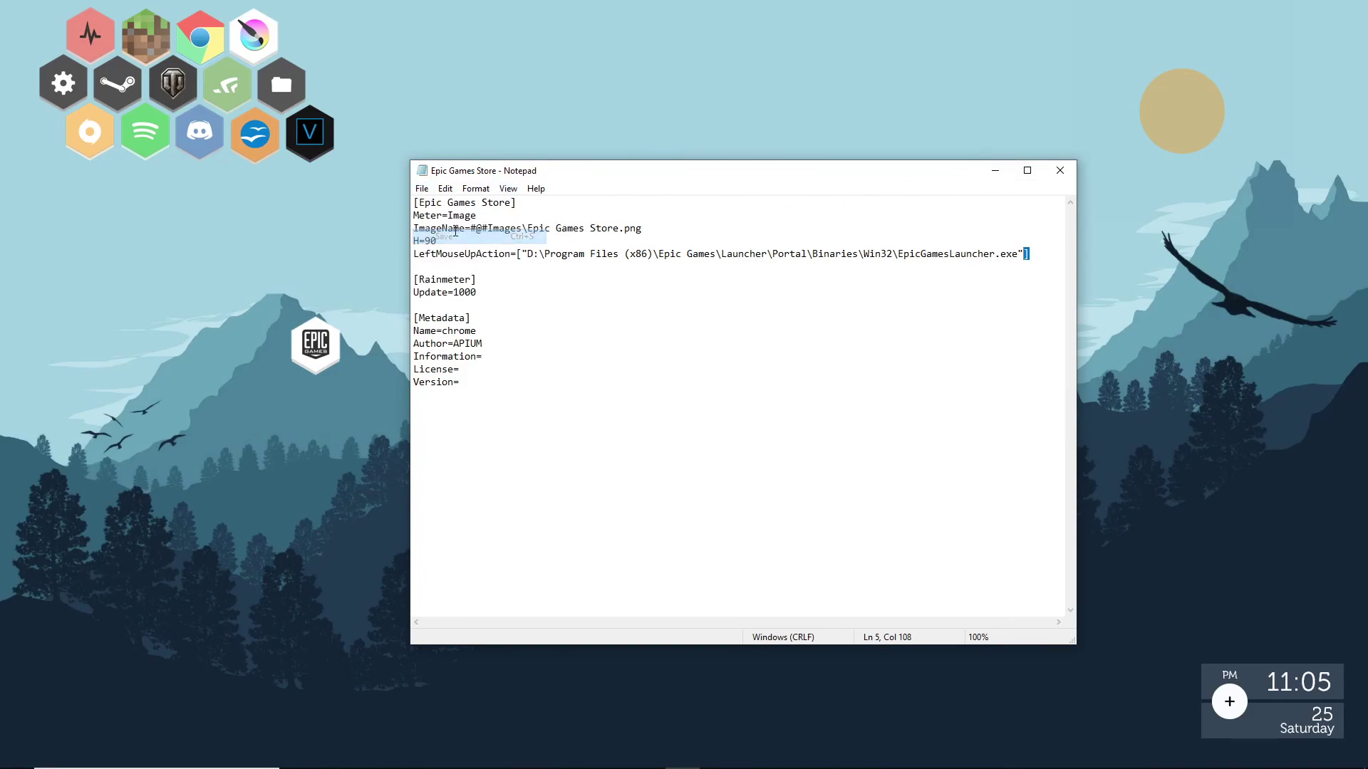
{"action": "right_click", "coordinate": [312, 347]}
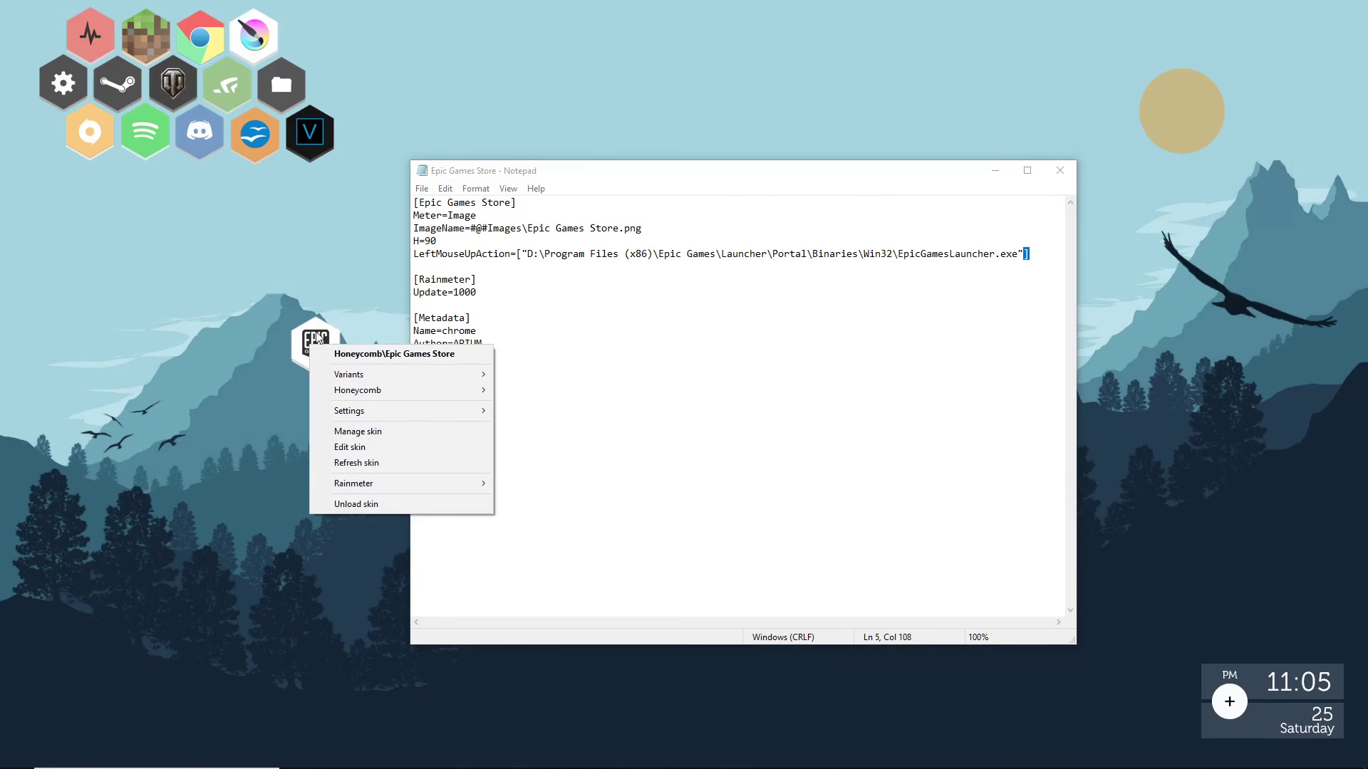
Step: Refresh the Epic skin and click its hexagon to start Epic Games Launcher
{"action": "left_click", "coordinate": [354, 465]}
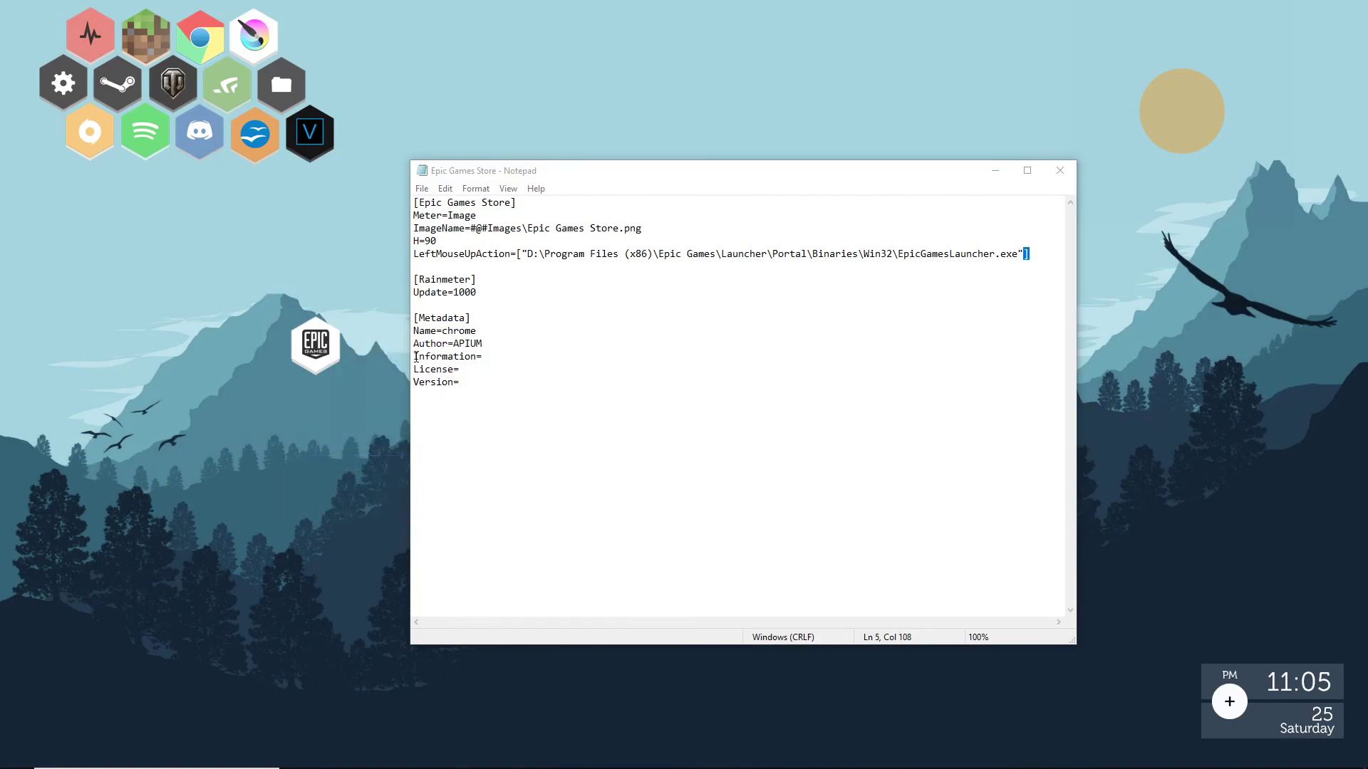
{"action": "left_click", "coordinate": [314, 362]}
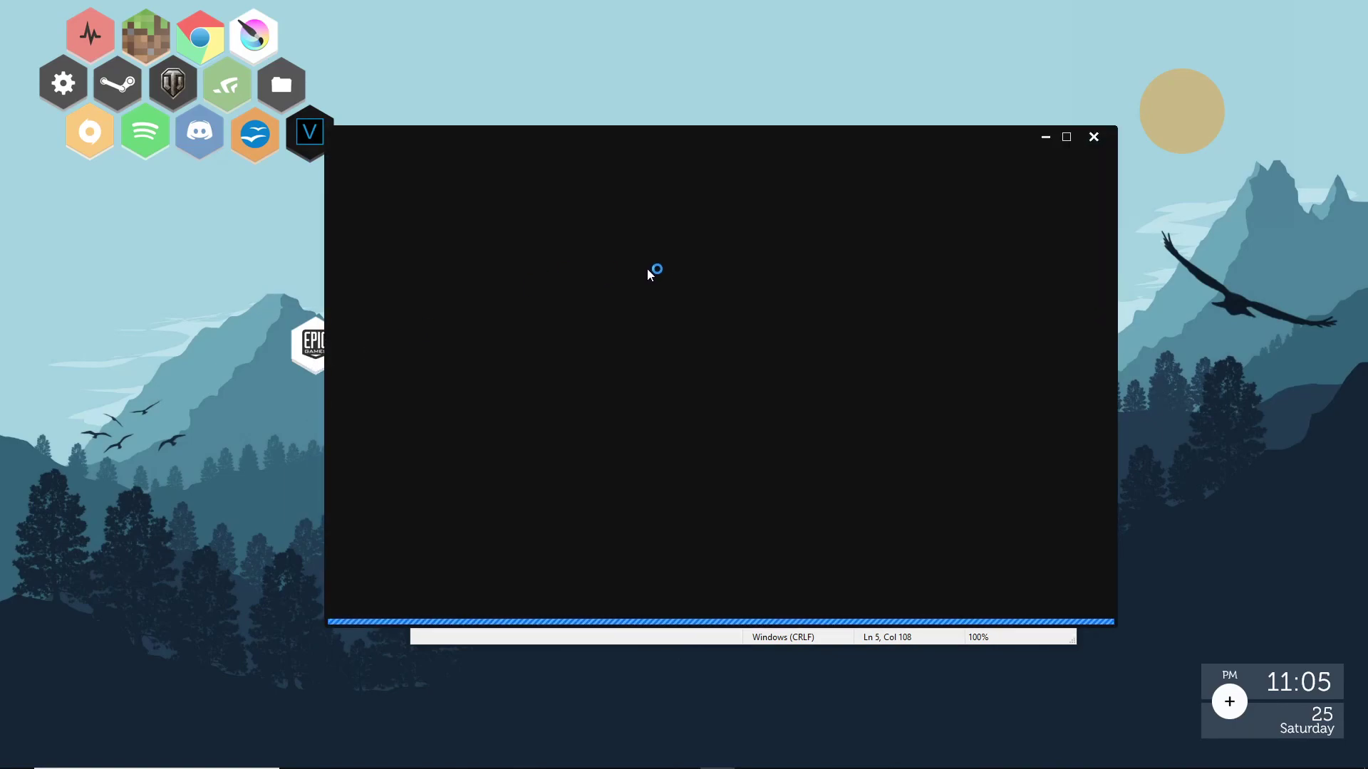